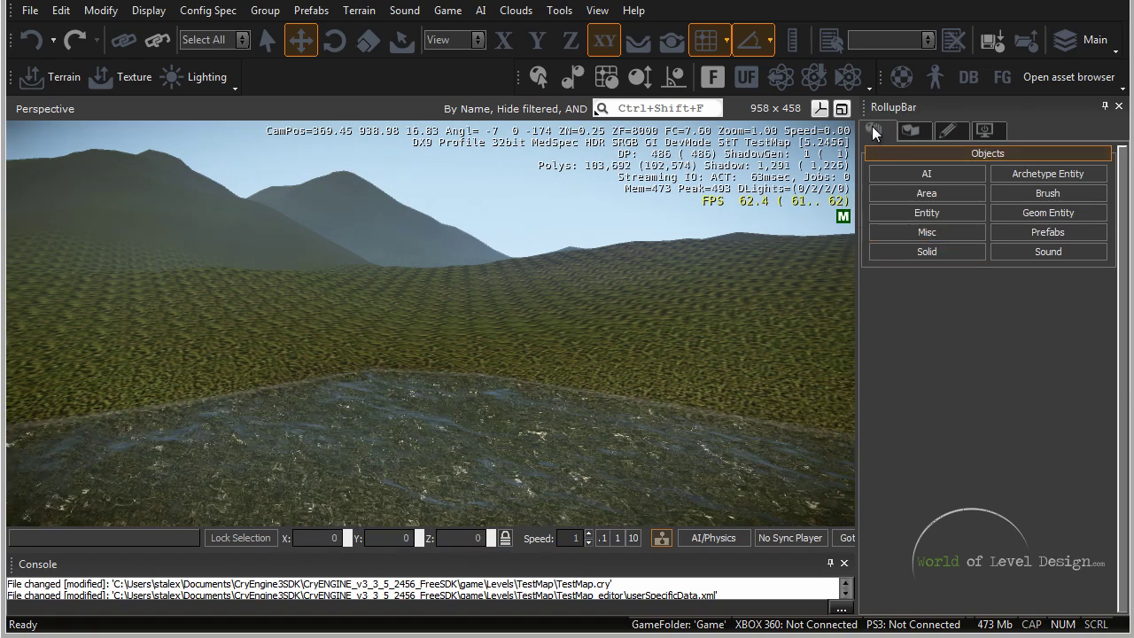
List the brush objects in the object browser and collapse the structures folder
click(1049, 193)
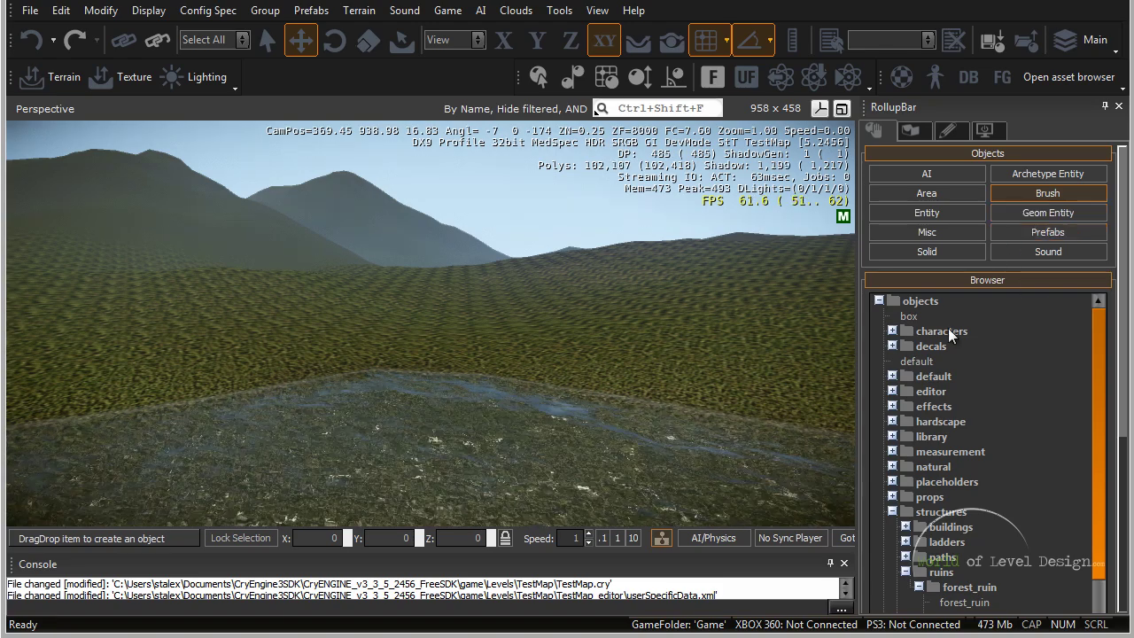
click(879, 301)
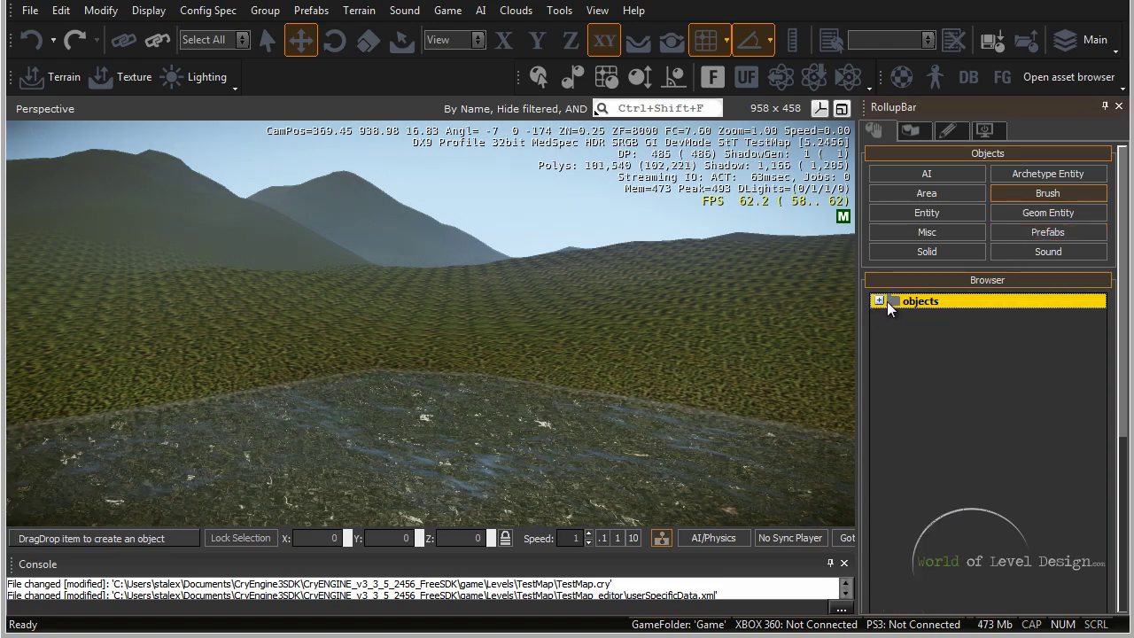
click(880, 302)
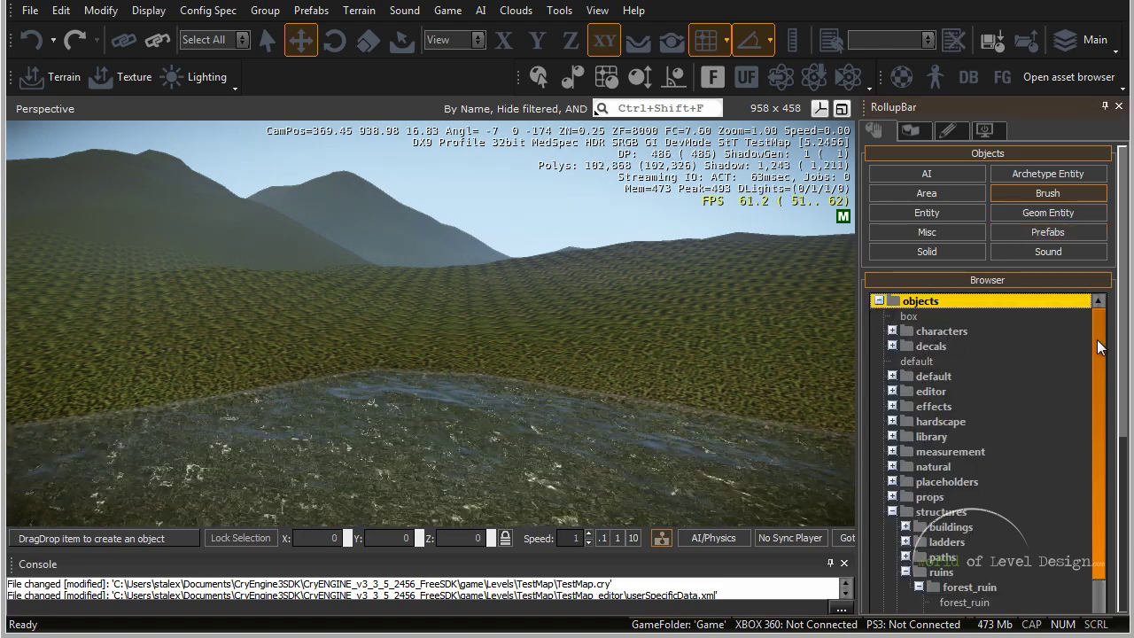
scroll(1098, 347, down, 1)
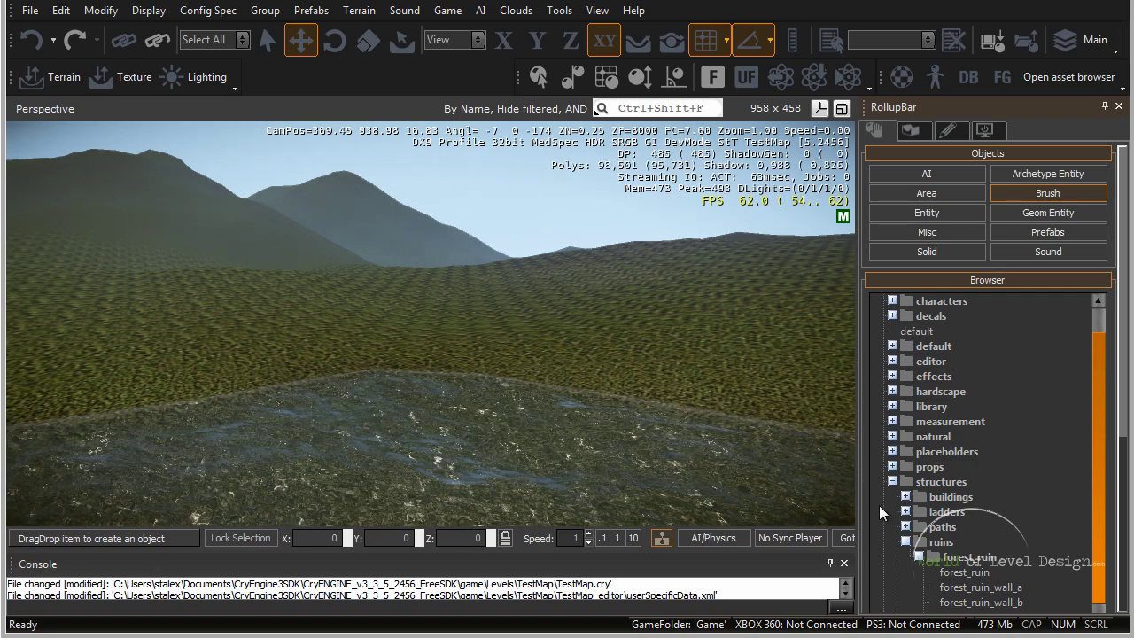
click(893, 481)
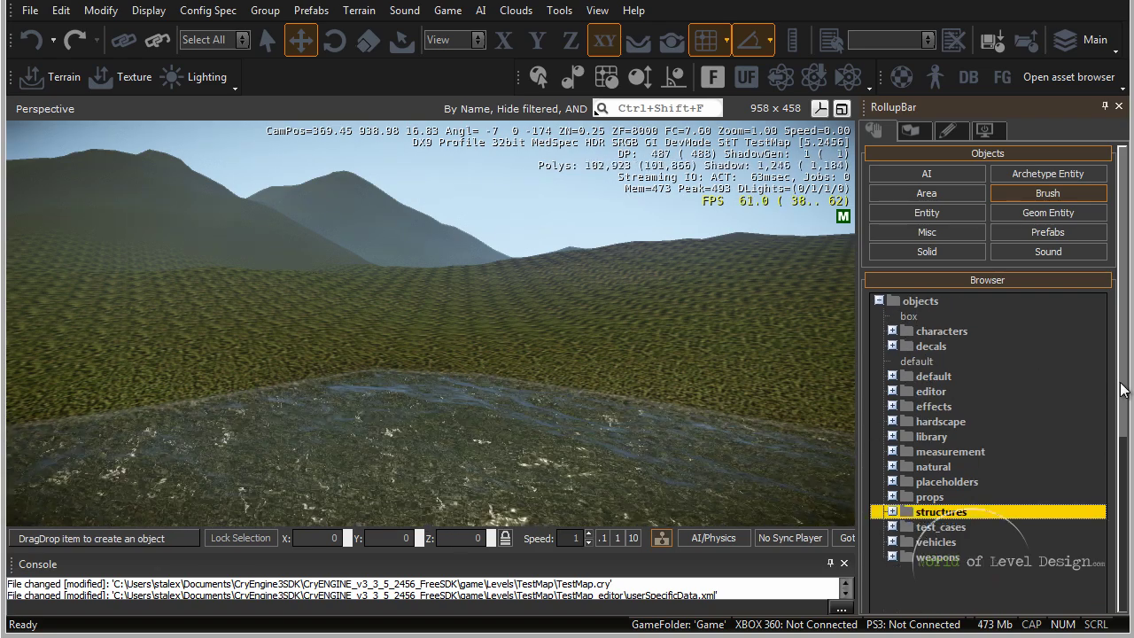
Expand the structures folder and preview its forest_ruin_wall_a and fishing_house_a brushes in the object preview
mouse_move(1121, 383)
mouse_down()
mouse_move(1120, 471)
mouse_move(1119, 404)
mouse_up()
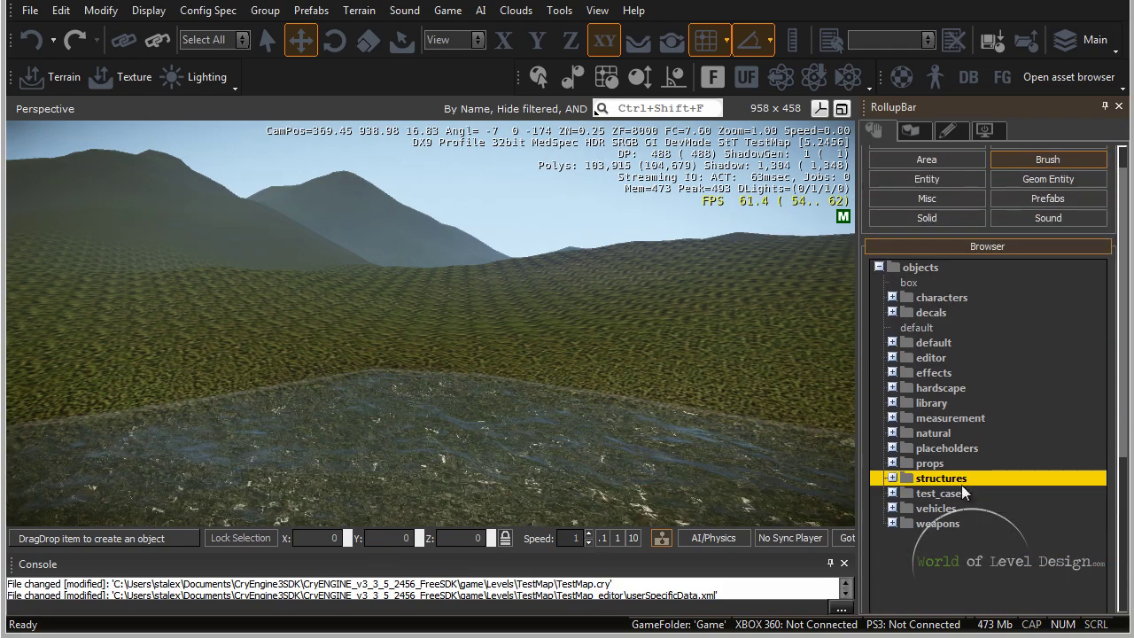
click(893, 480)
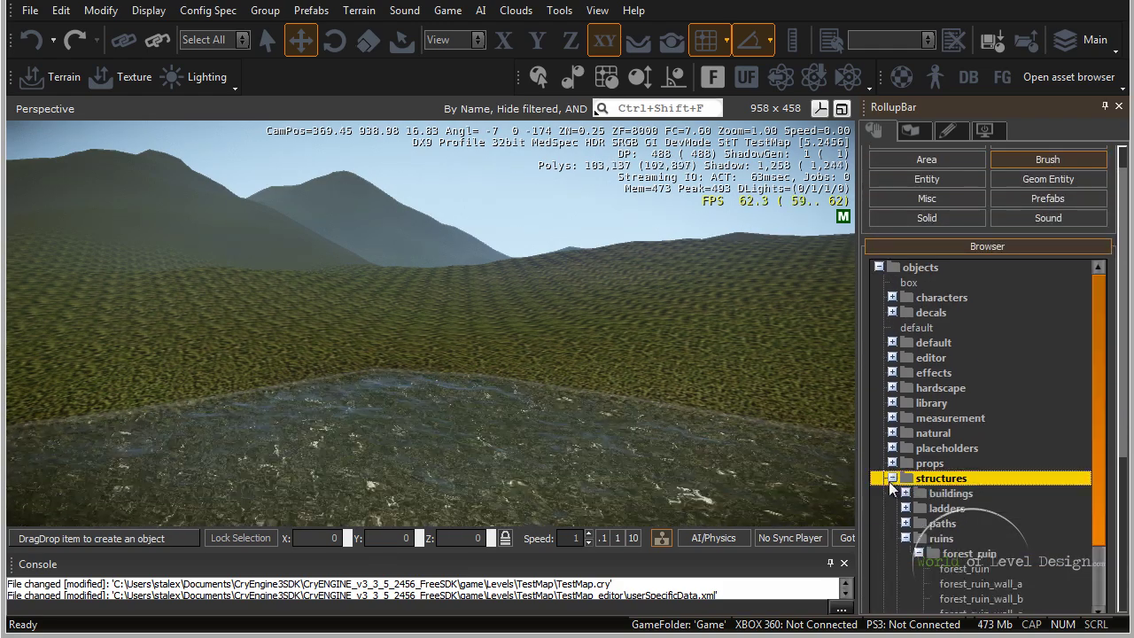
click(911, 544)
scroll(1001, 516, down, 2)
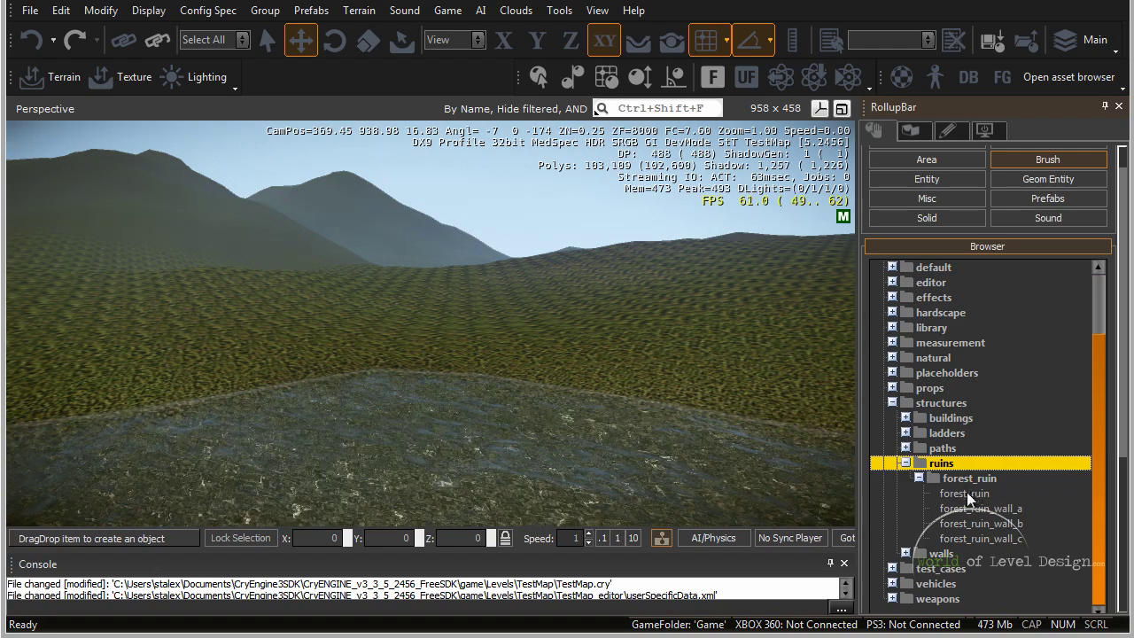
click(966, 493)
click(962, 508)
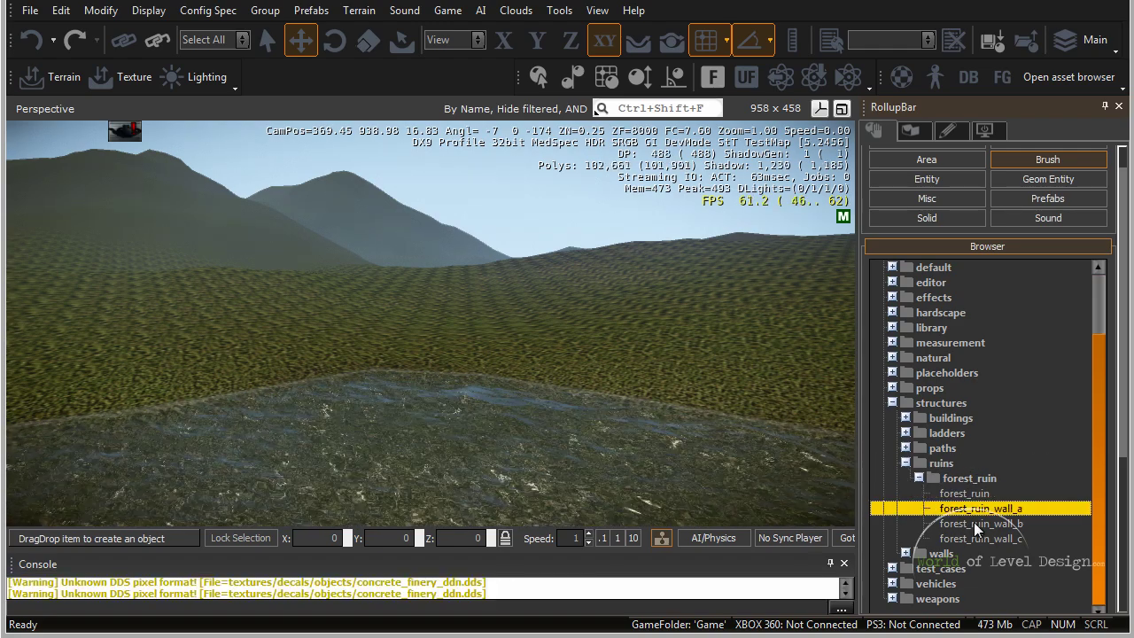
drag(1125, 374, 1125, 542)
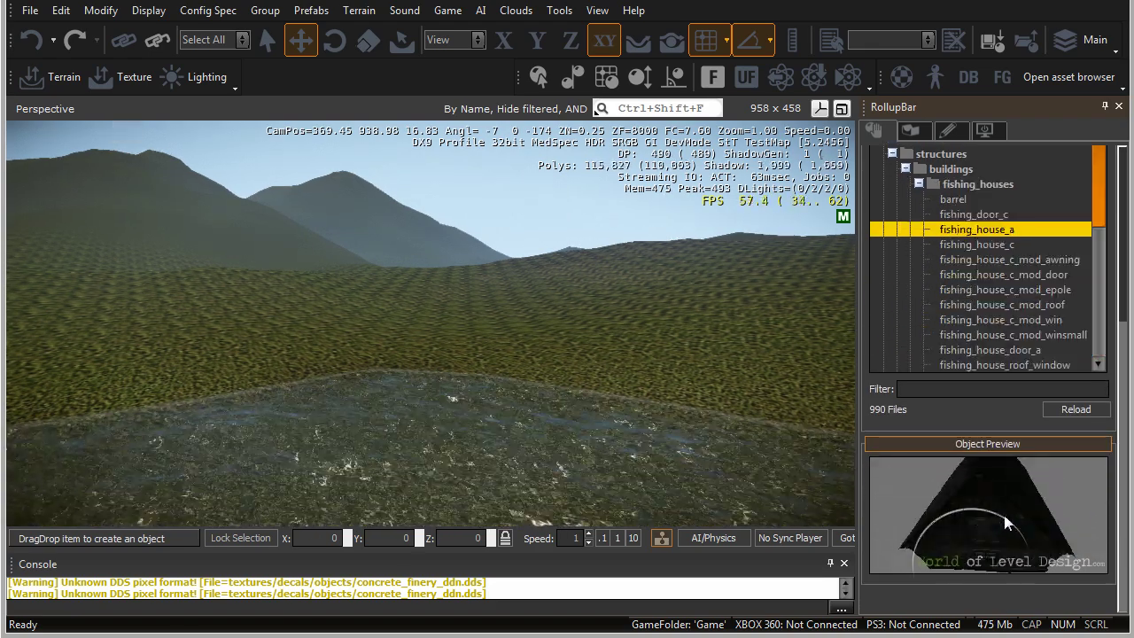
drag(1015, 516, 1044, 567)
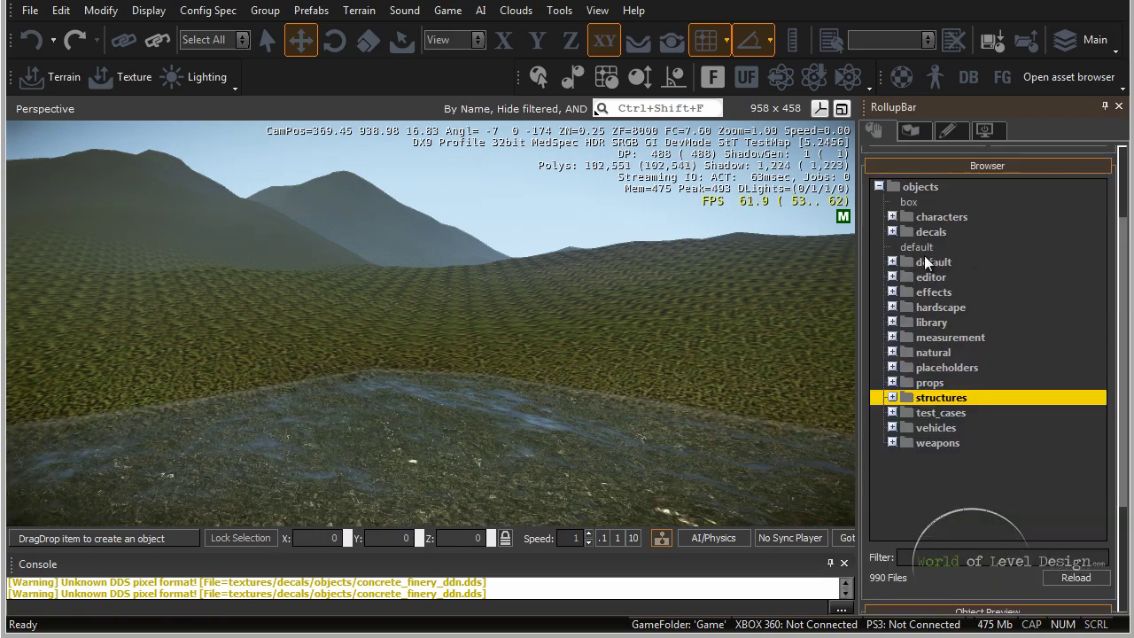
Look inside the natural folder, collapse it again, and select the vehicles folder
click(892, 352)
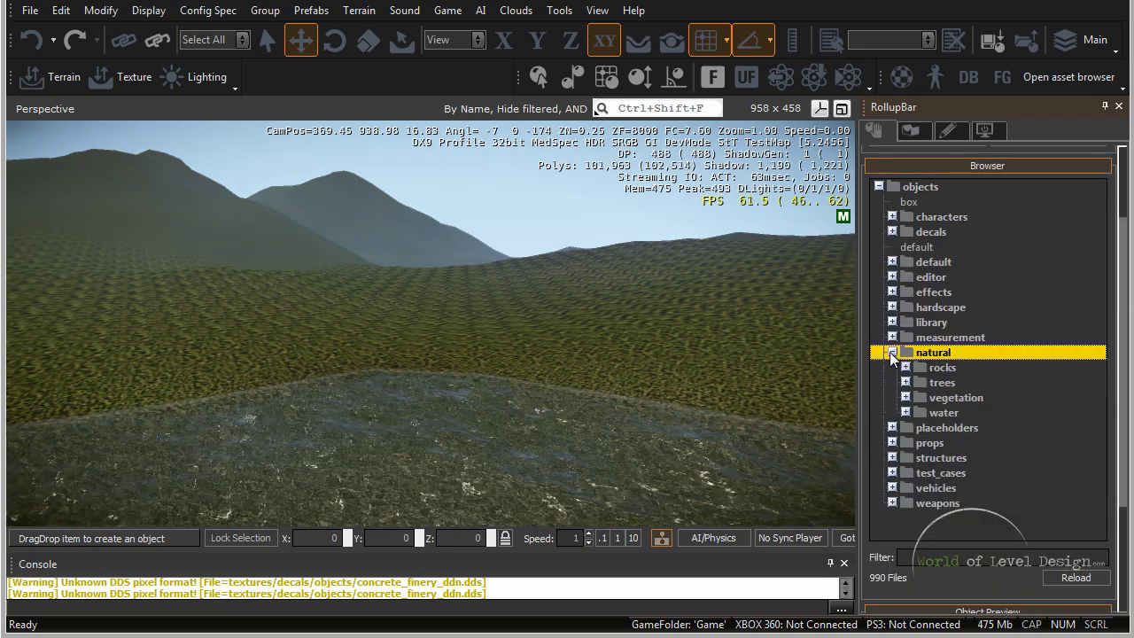
click(892, 352)
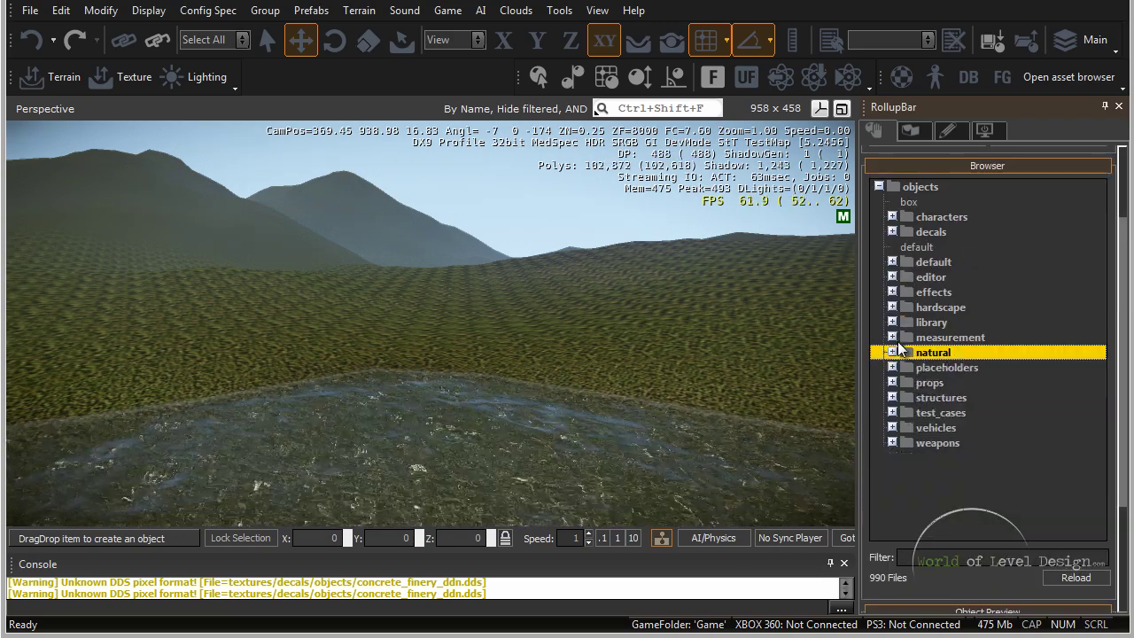
click(936, 427)
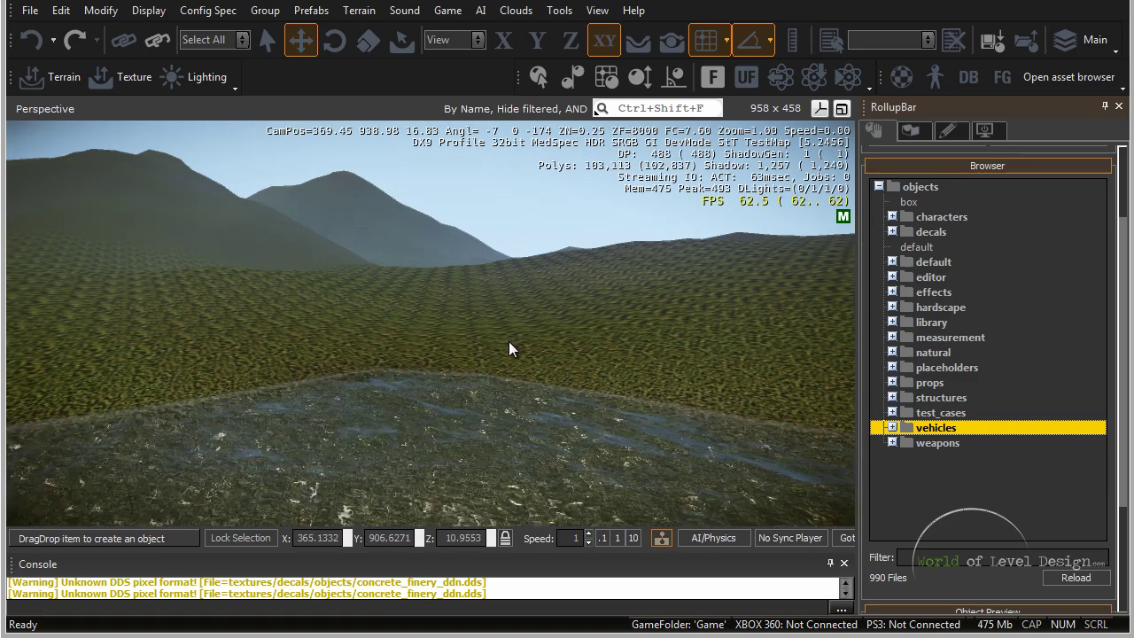
Open the Asset Browser and widen its window slightly
click(596, 11)
mouse_move(656, 32)
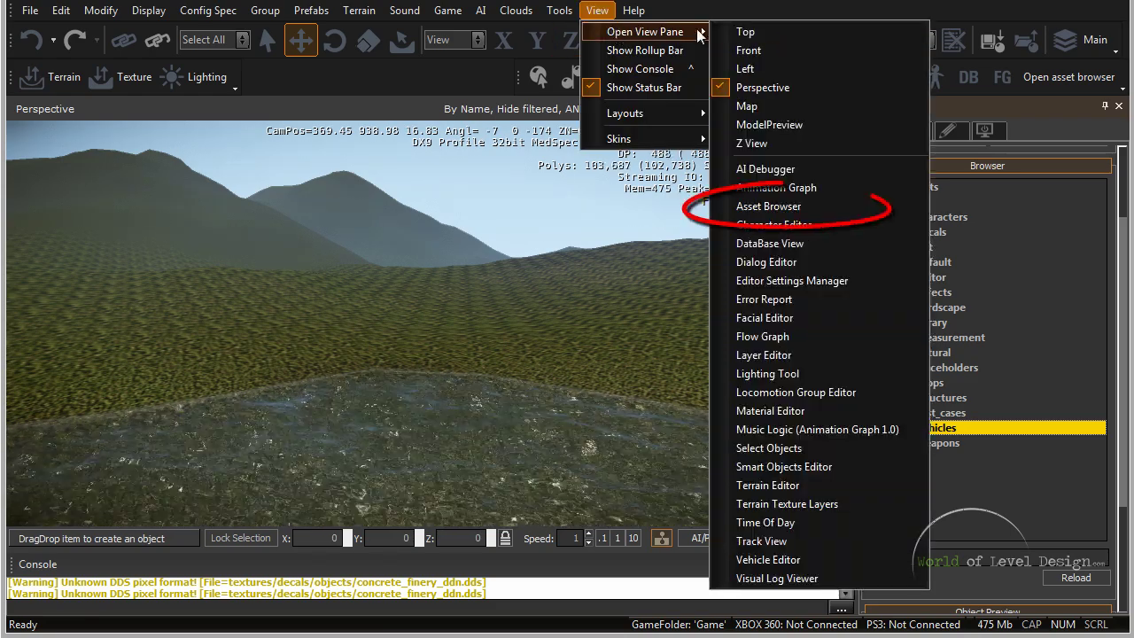
click(777, 207)
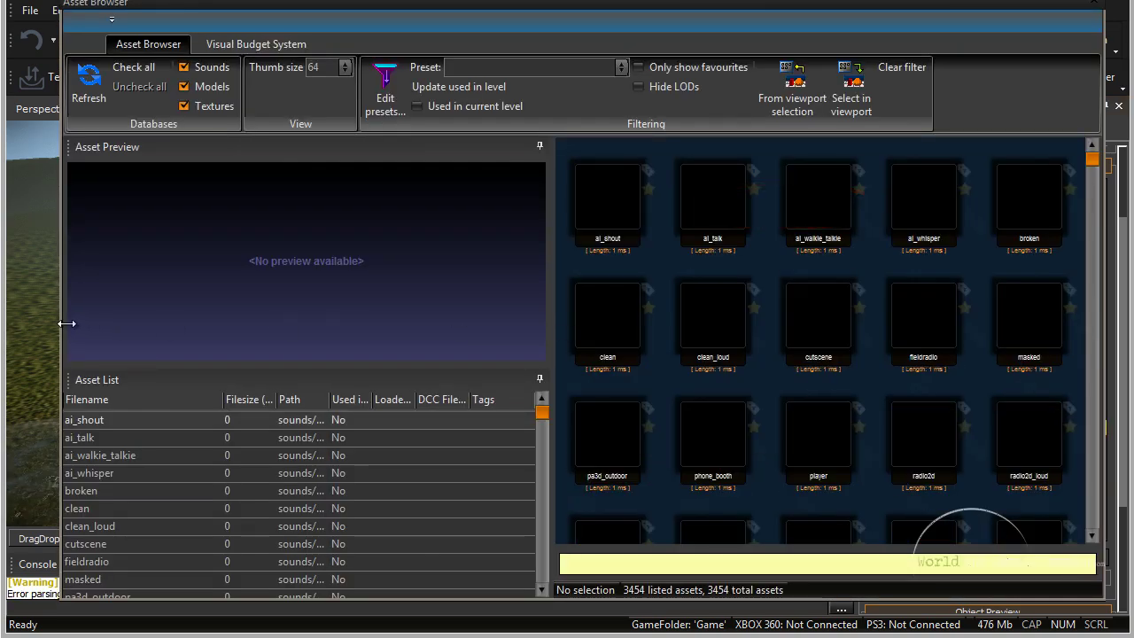
drag(62, 322, 34, 326)
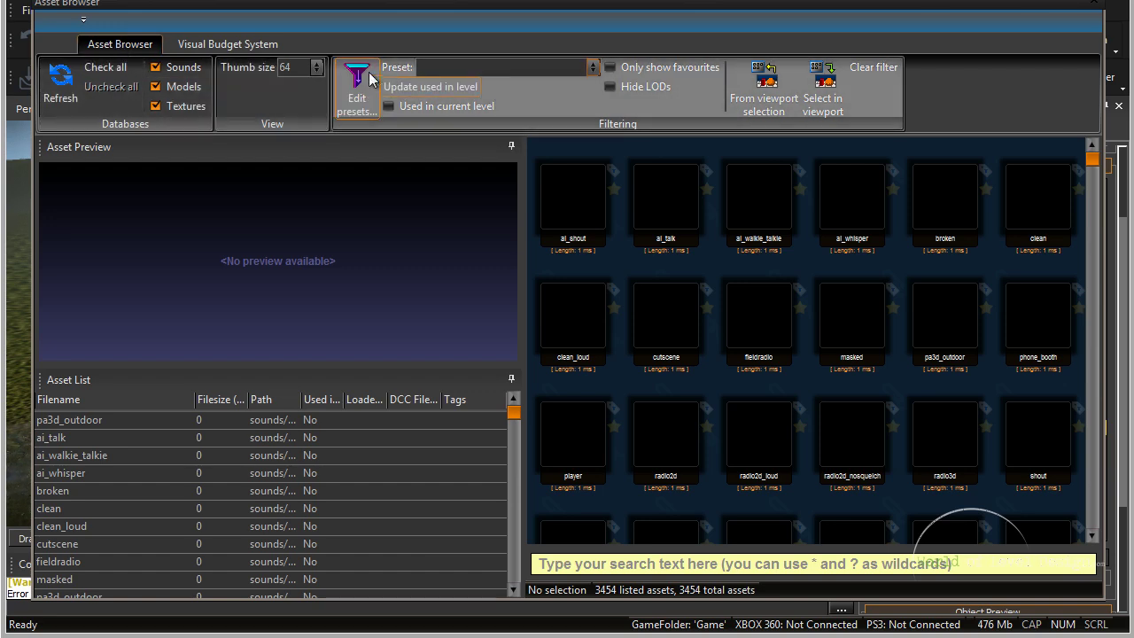
Set the asset thumbnail size to 128 and widen the preview and asset list area
click(249, 74)
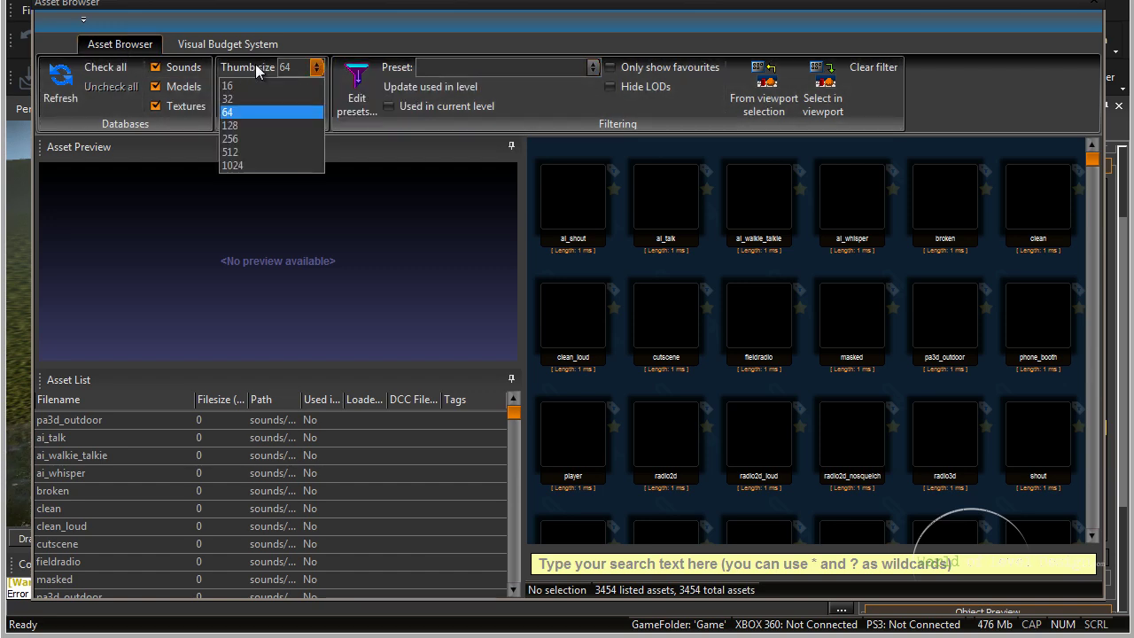
click(249, 131)
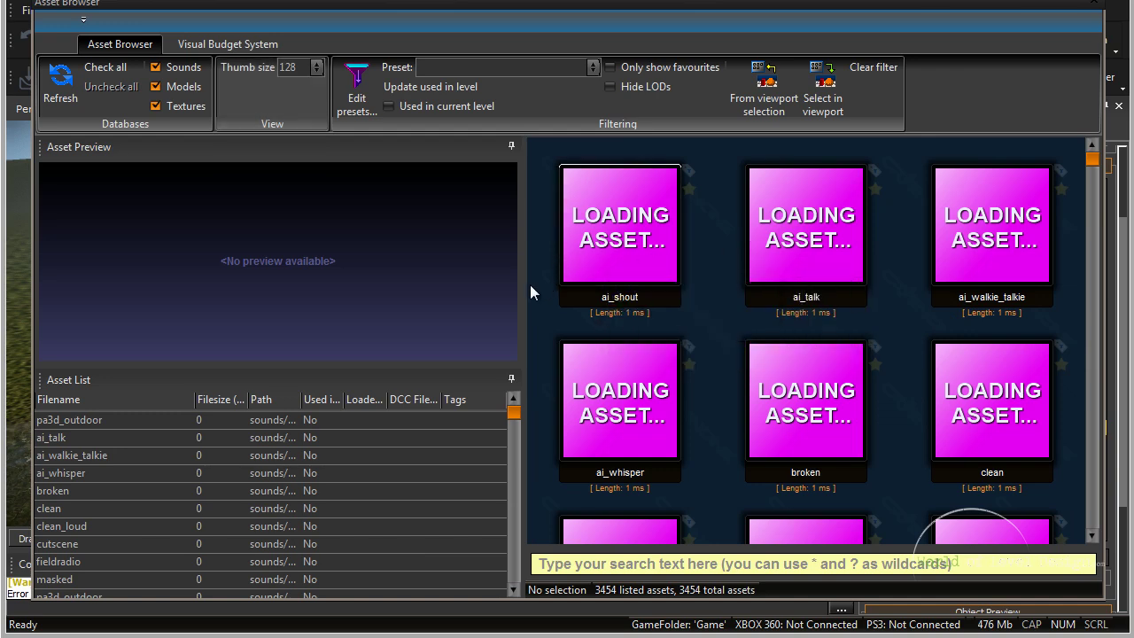
drag(525, 284, 561, 283)
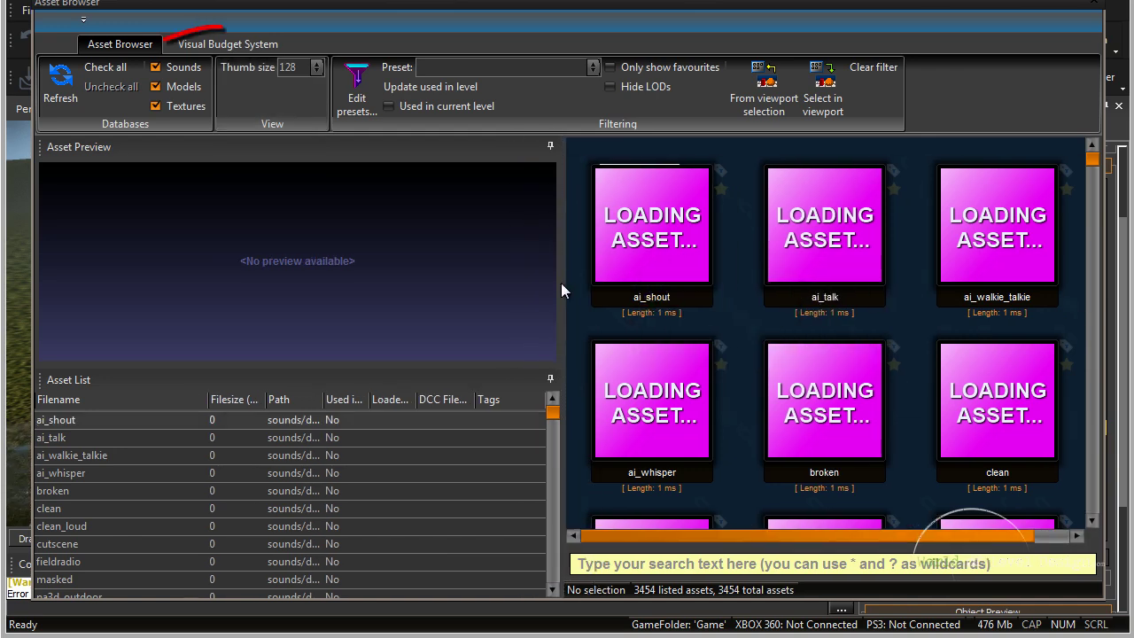
Limit the asset listing to models by excluding sounds and textures, and hide the LODs
click(155, 68)
click(155, 106)
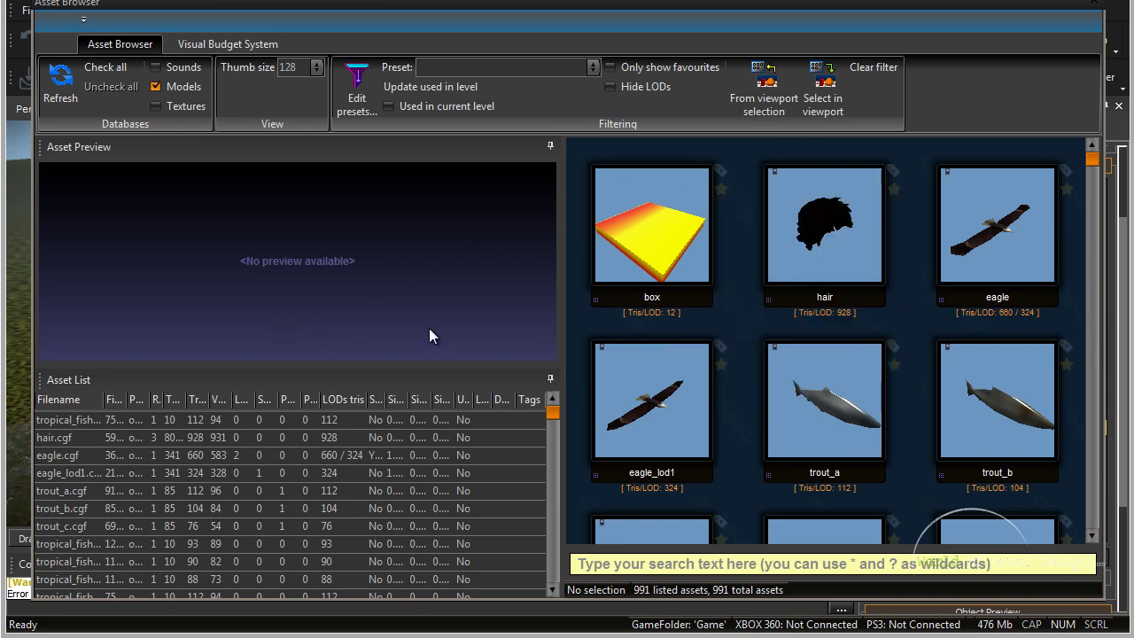
click(611, 88)
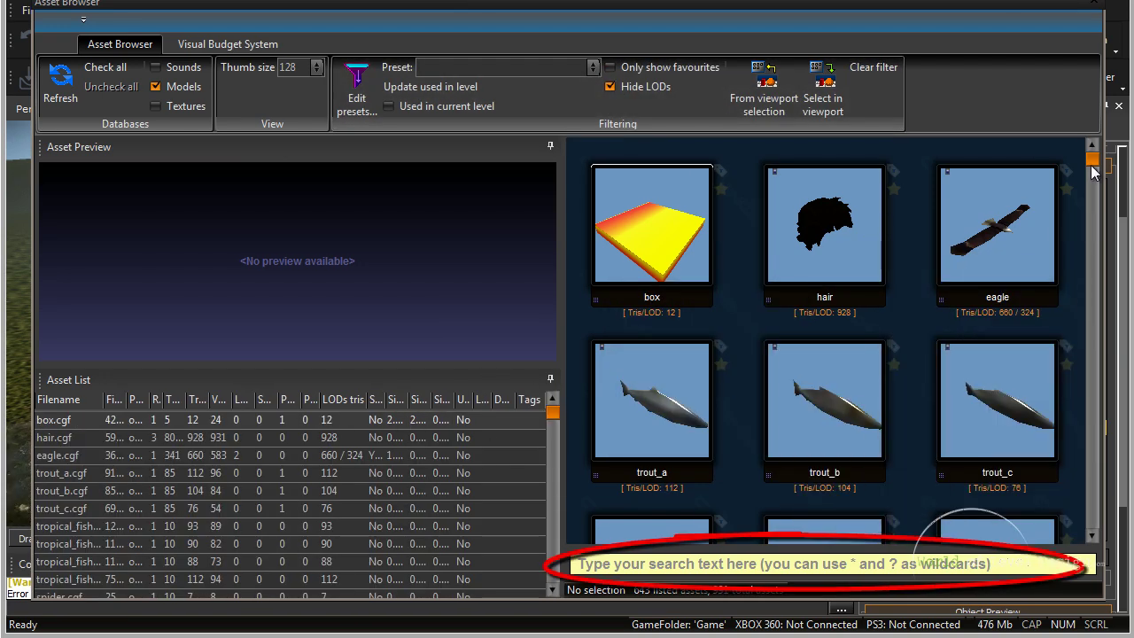
Find the deco_rock_forest_c model among the thumbnails and inspect its preview from several angles
click(694, 558)
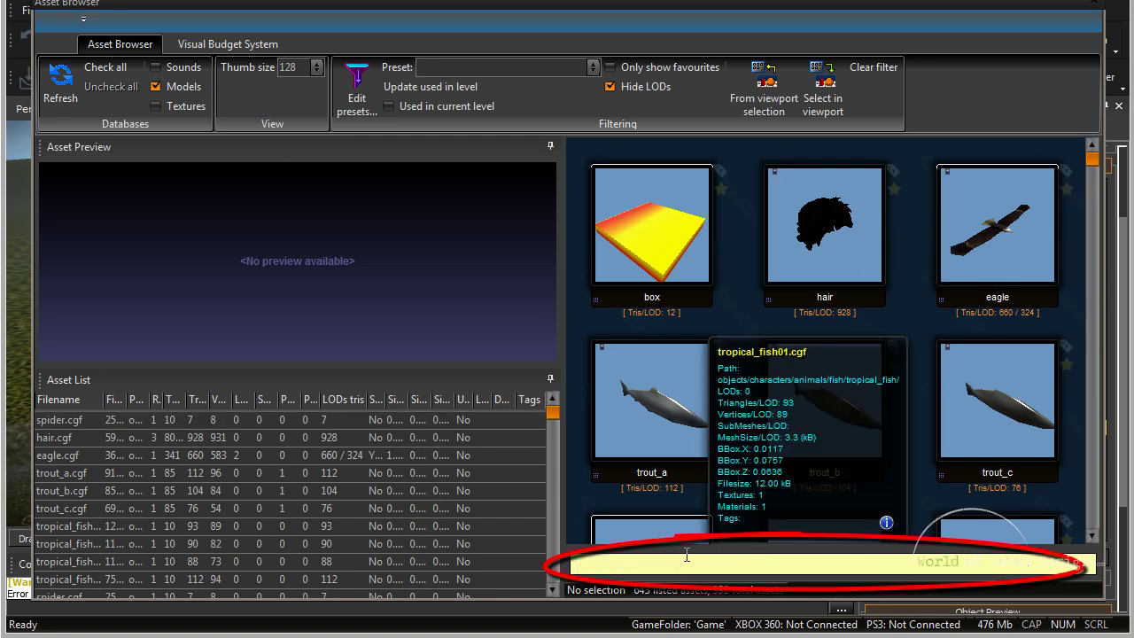
drag(1094, 159, 1095, 166)
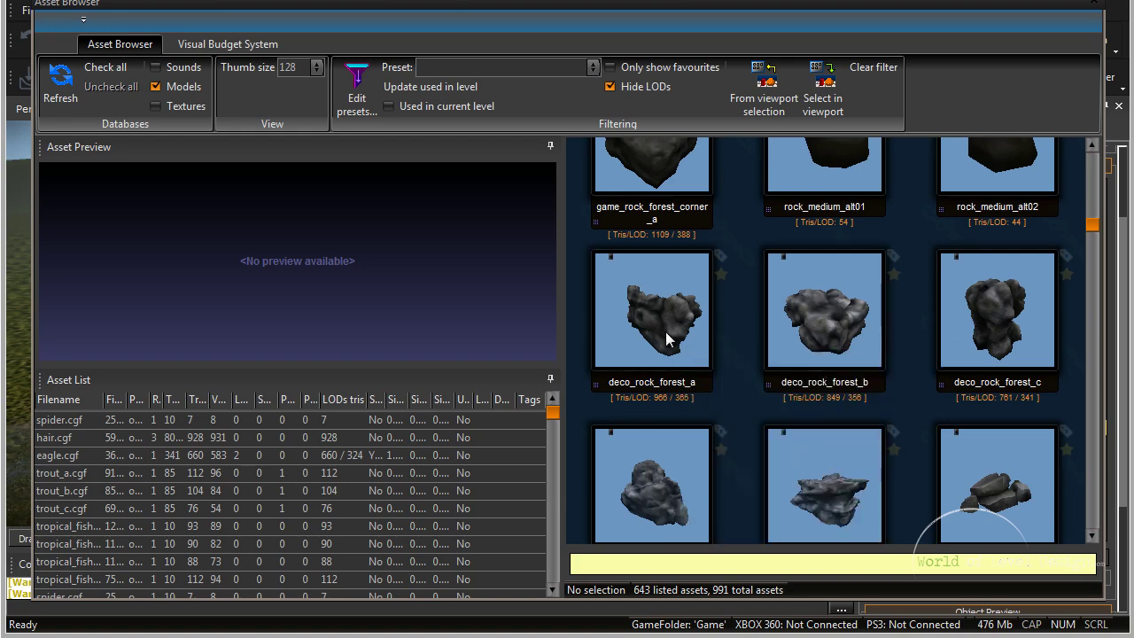
click(1008, 323)
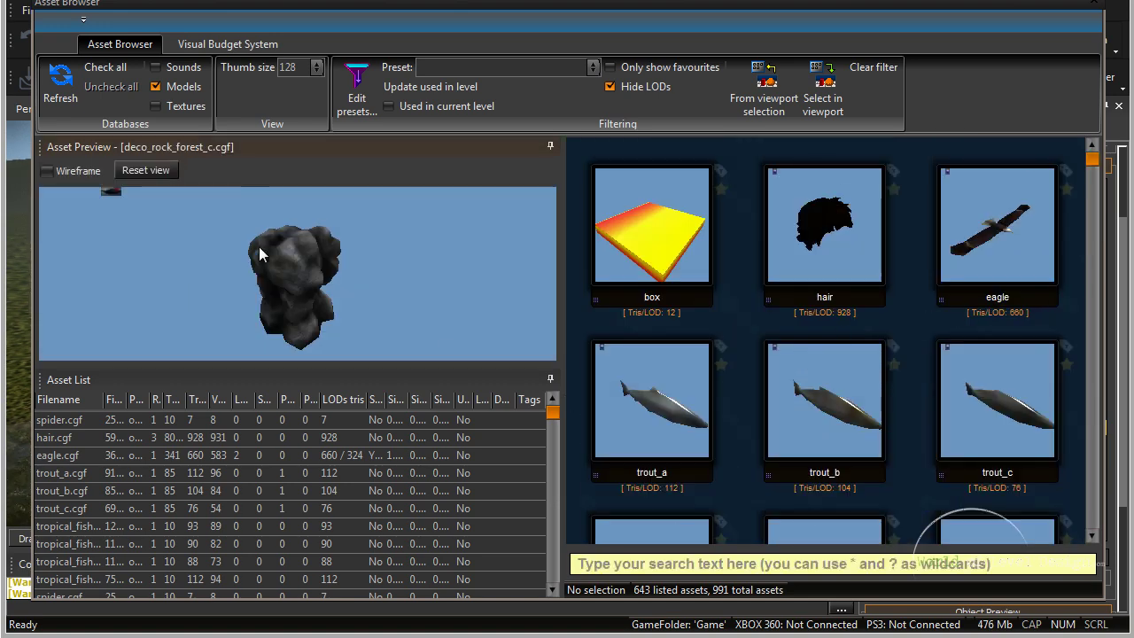
drag(293, 261, 249, 277)
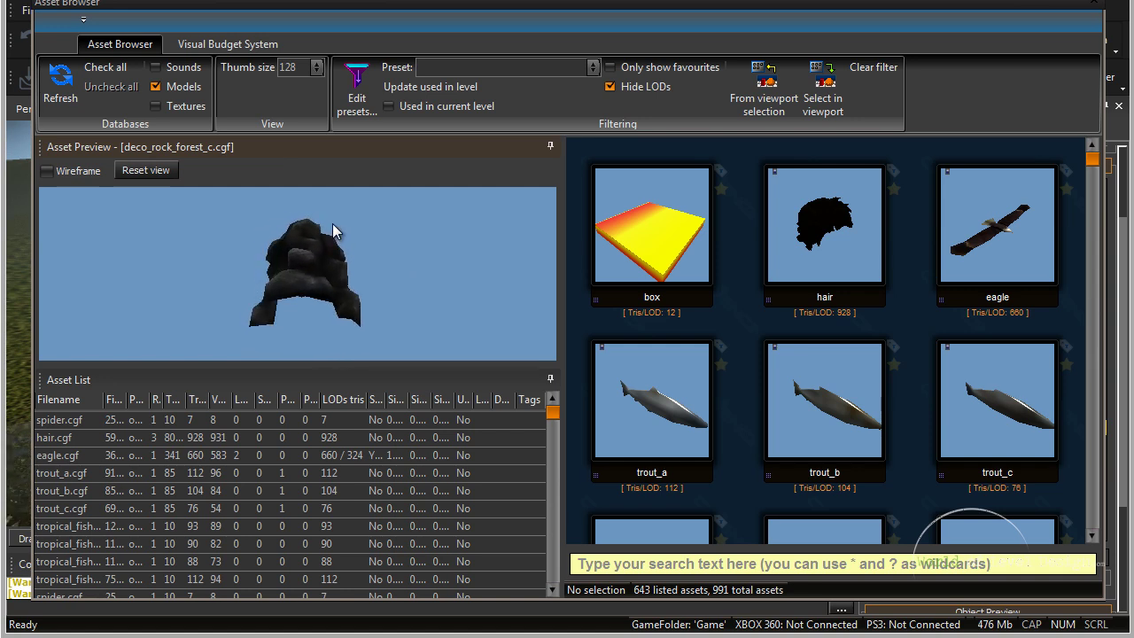
drag(332, 224, 358, 259)
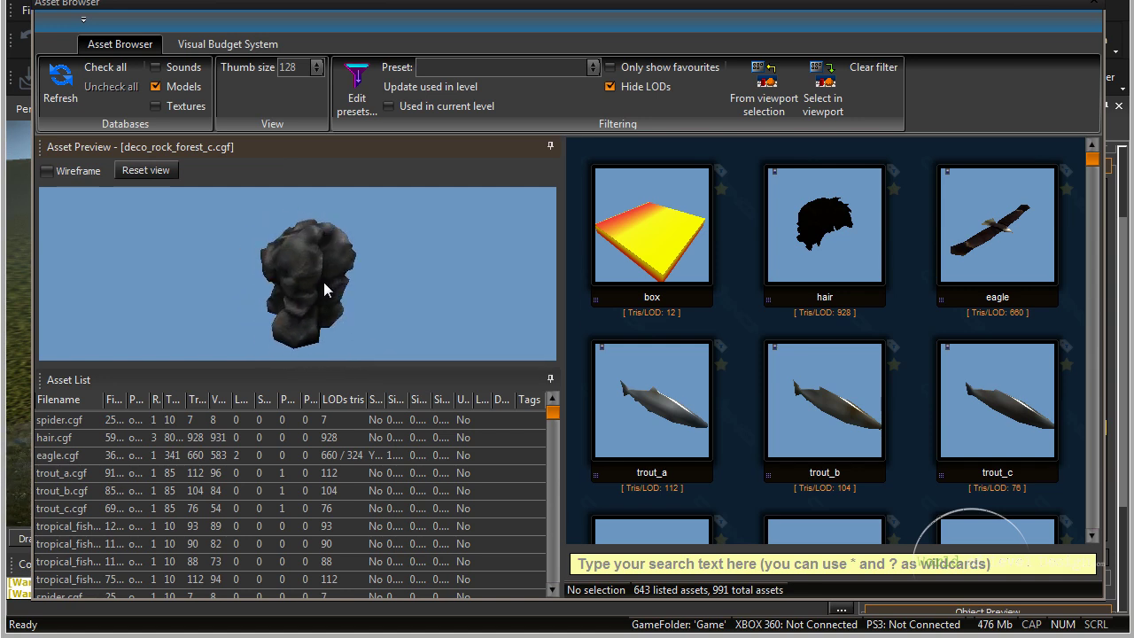
drag(250, 261, 186, 268)
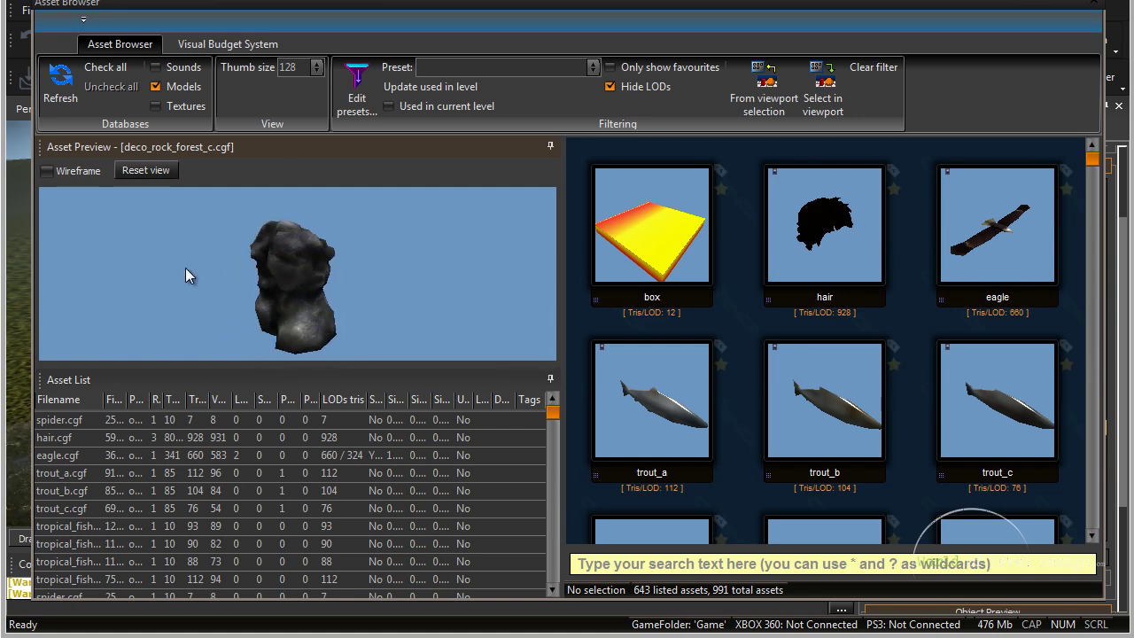
Inspect the deco_rock_forest_c rock in wireframe and return its preview to shaded display
click(51, 171)
drag(262, 281, 270, 257)
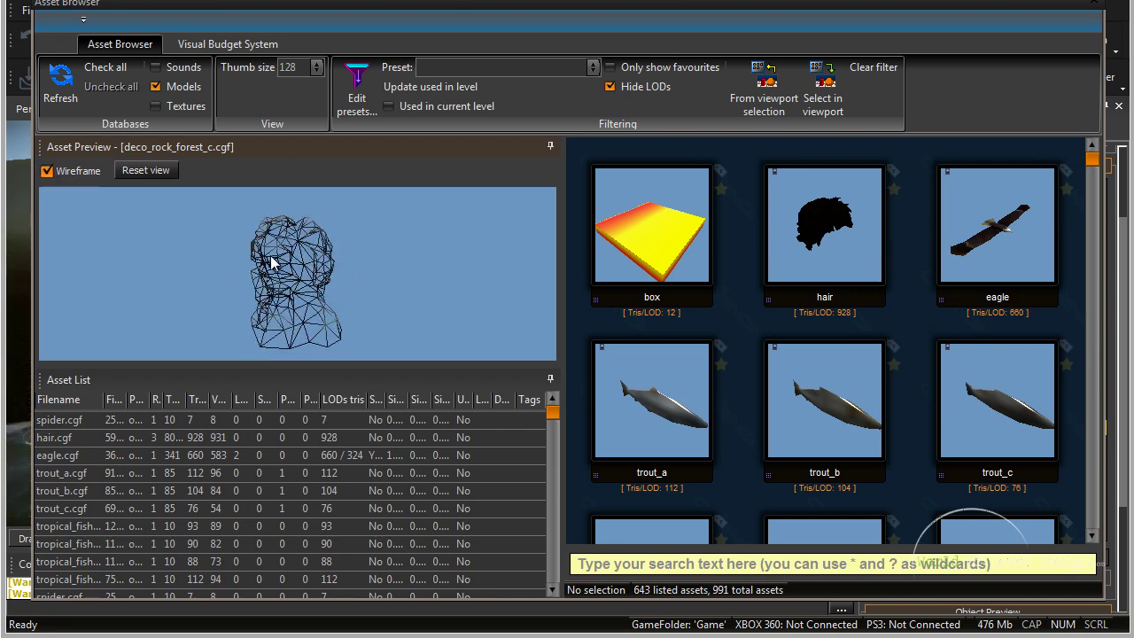
click(47, 171)
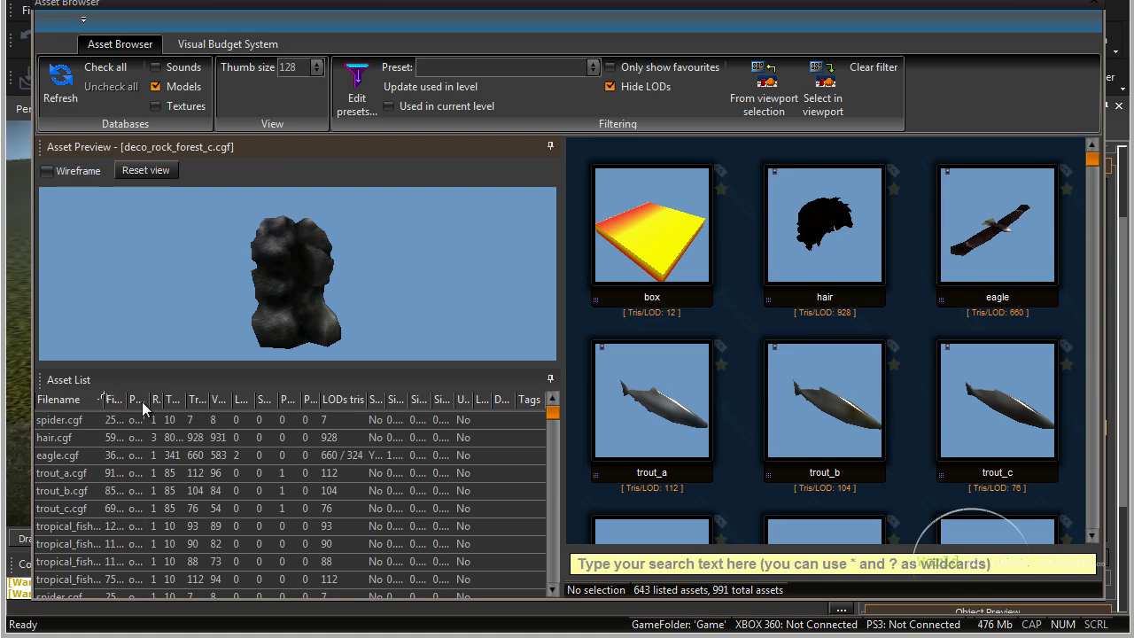
Widen the Filename column in the asset list and close the Asset Browser
drag(102, 399, 143, 402)
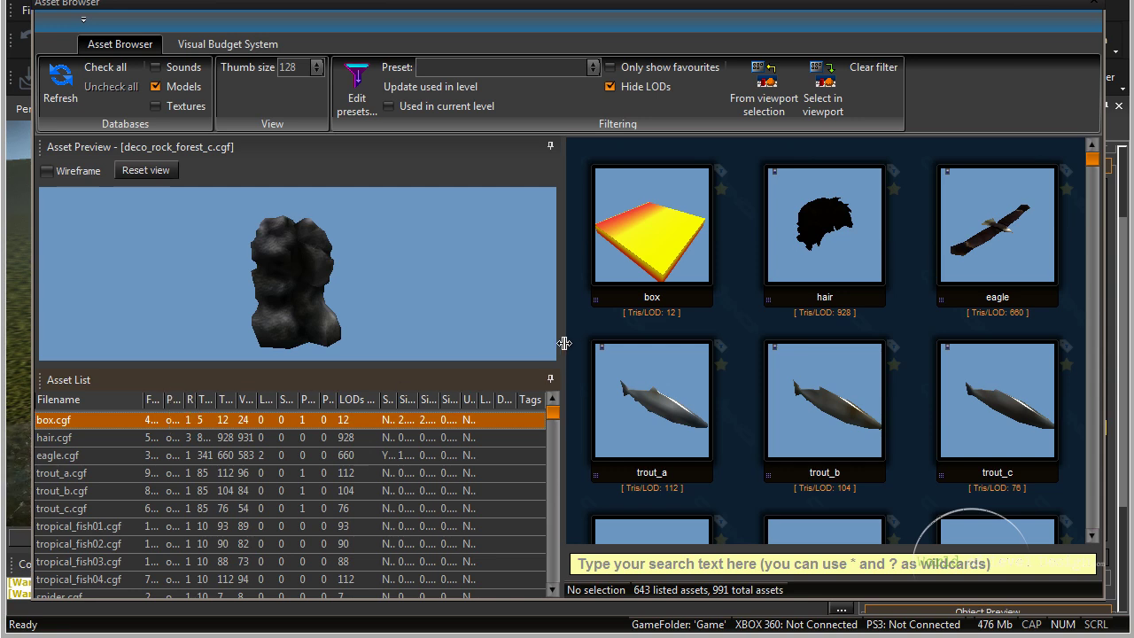
drag(846, 347, 846, 347)
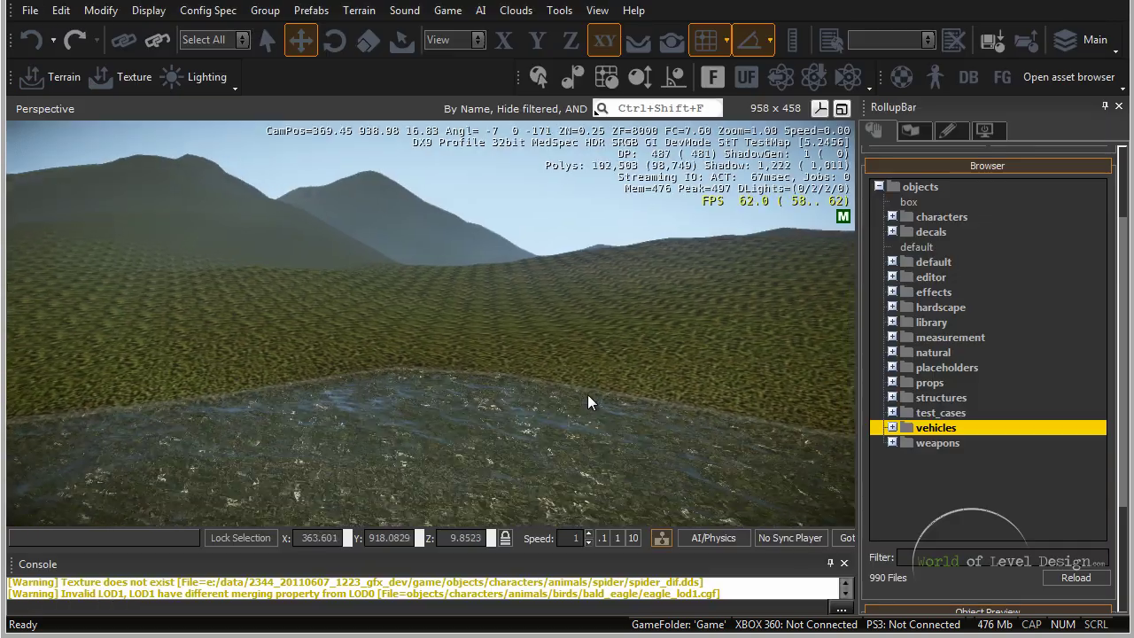
Browse the brush library through structures, buildings and forest_cabin, and select the forest_cabin brush
right_drag(588, 395, 527, 371)
scroll(888, 152, up, 3)
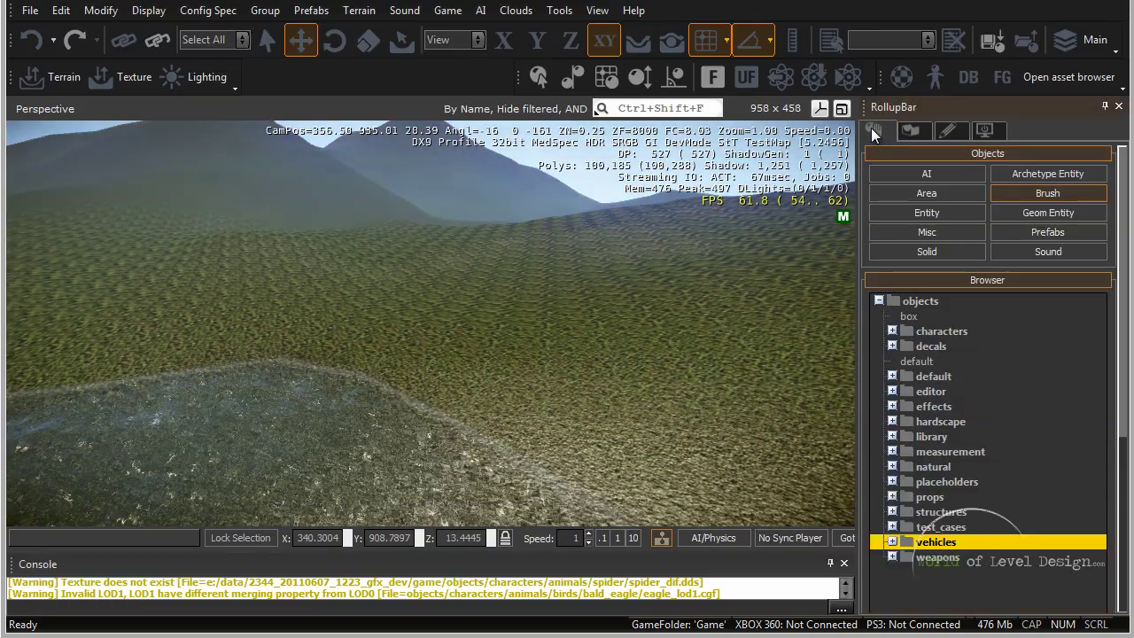
click(1041, 193)
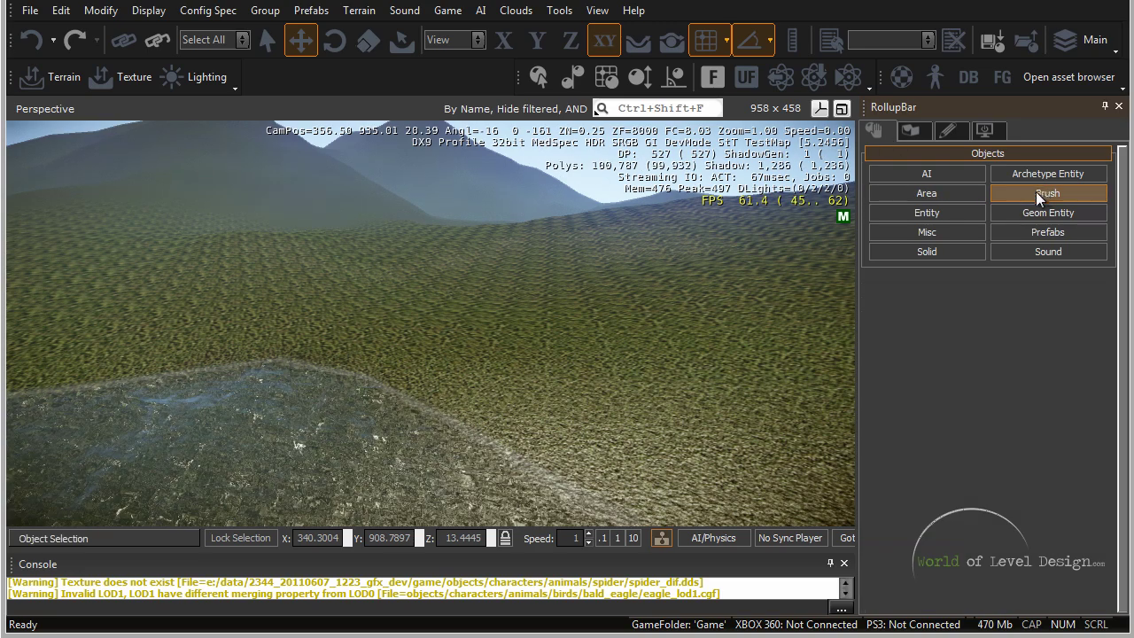
click(932, 466)
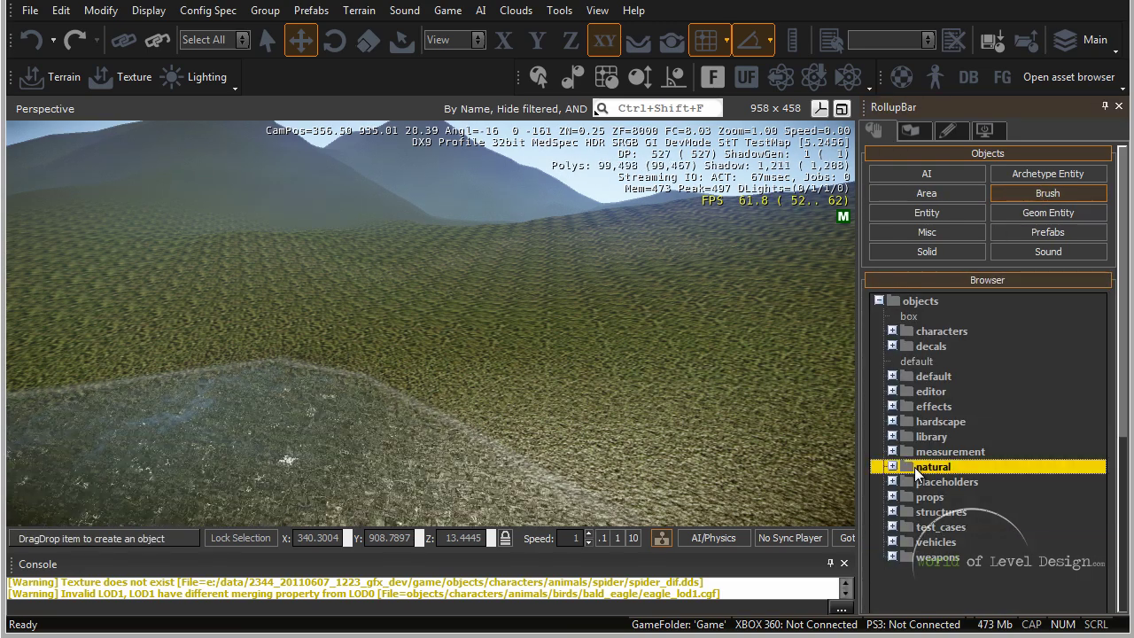
click(894, 497)
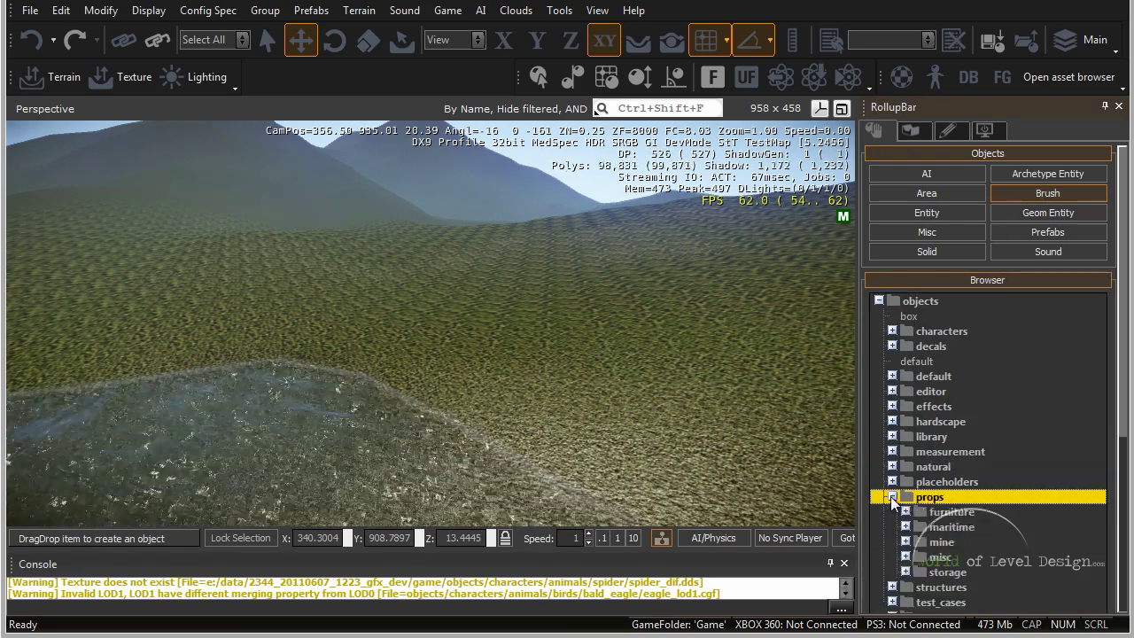
click(894, 497)
click(894, 512)
double_click(911, 526)
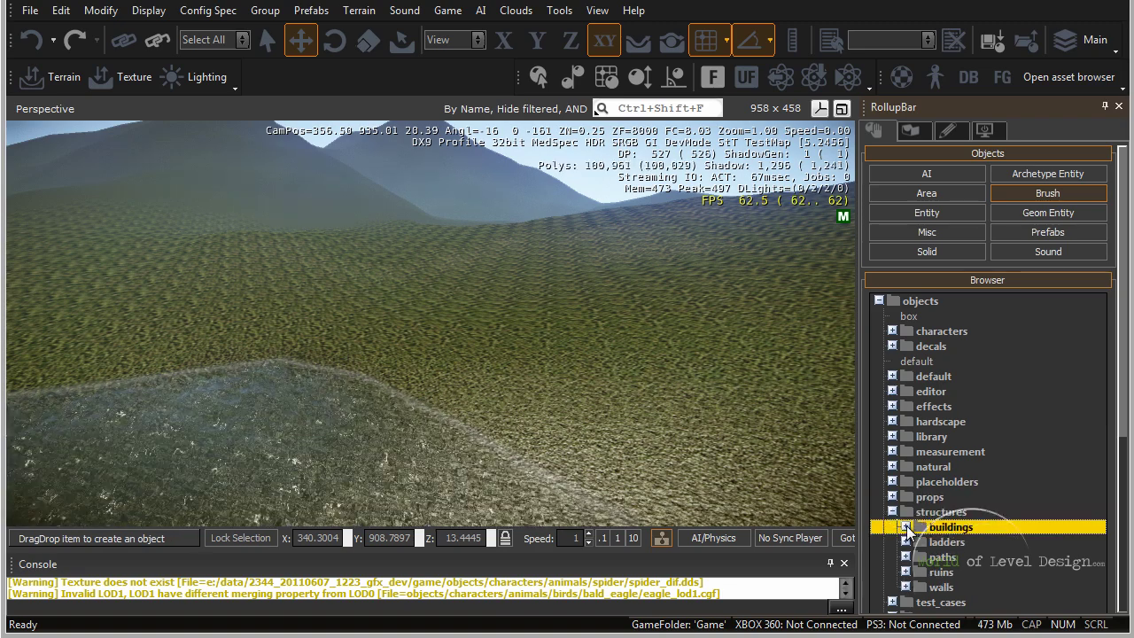
double_click(933, 514)
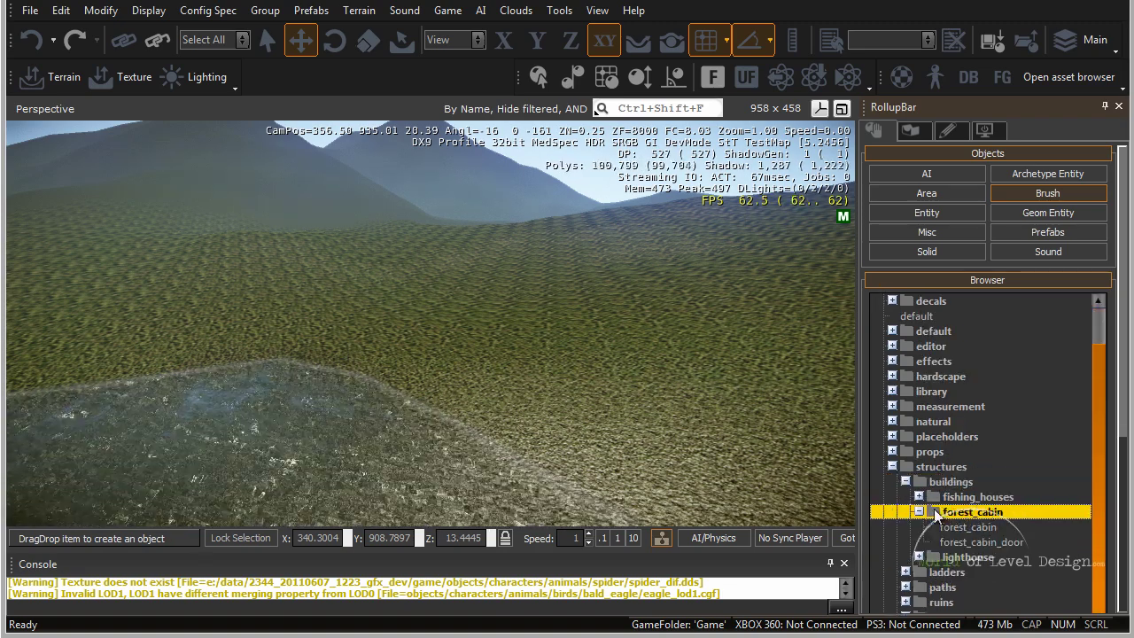
click(969, 498)
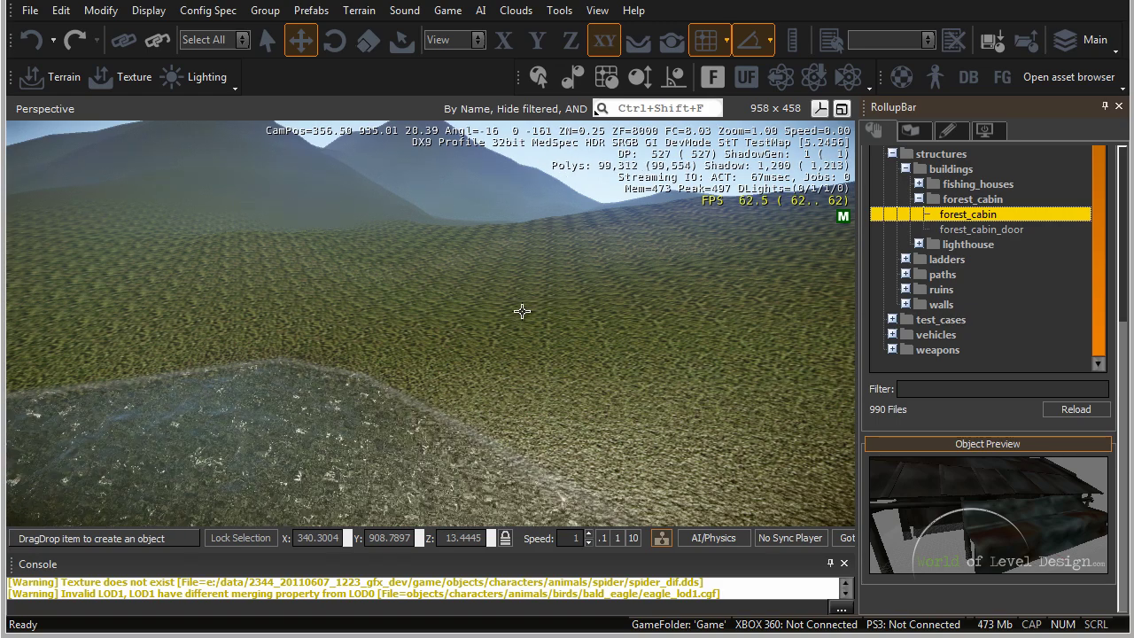
Try to place forest_cabin on the grass near the shore, at about X 360, Y 908, Z 9
drag(522, 311, 447, 291)
drag(427, 354, 568, 322)
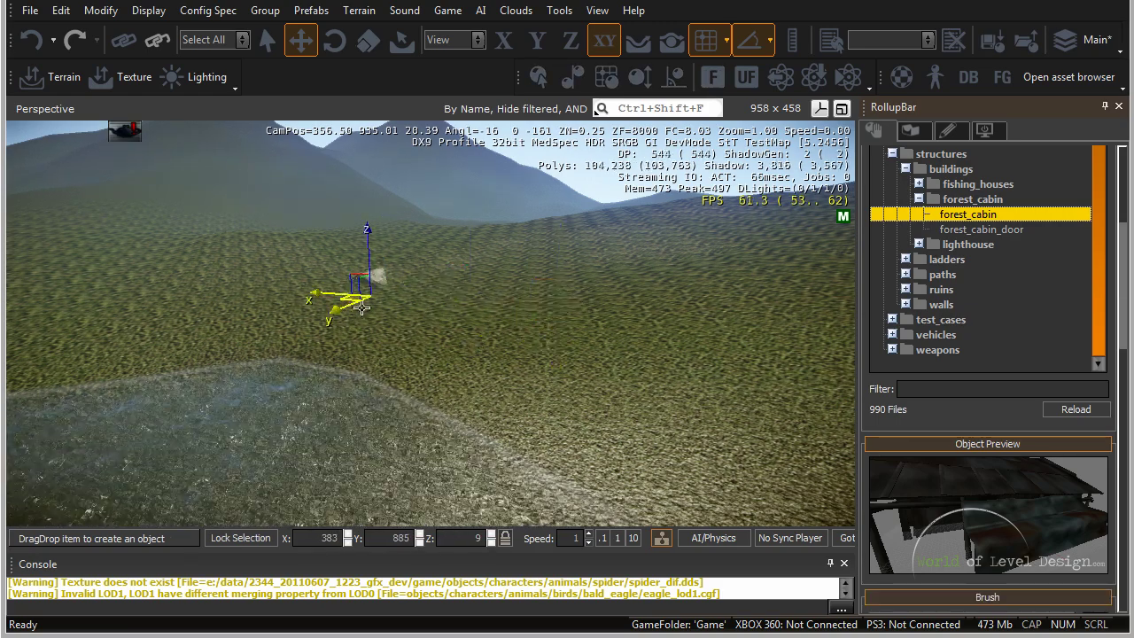
drag(390, 380, 432, 330)
drag(501, 307, 448, 356)
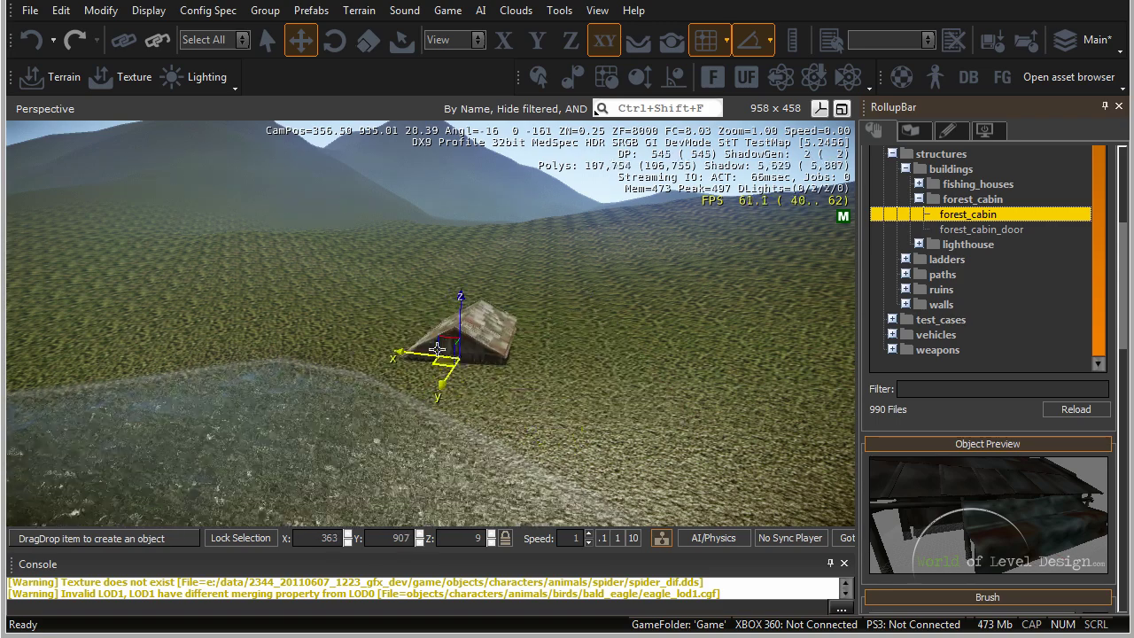
key(d)
right_drag(398, 346, 398, 346)
key(w)
drag(259, 397, 429, 425)
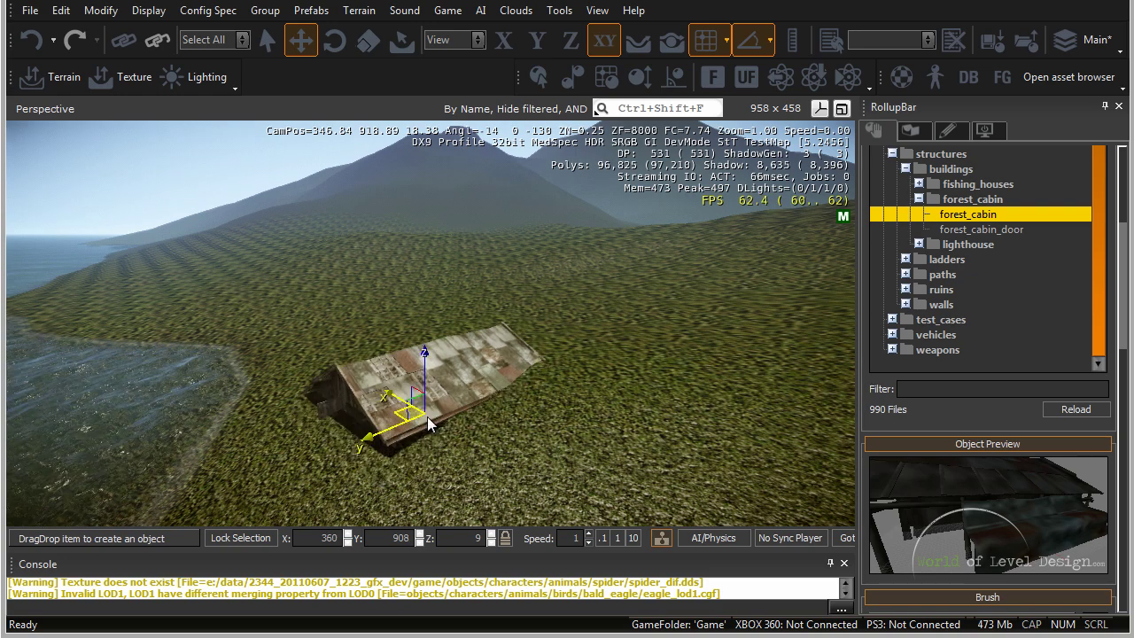
key(Escape)
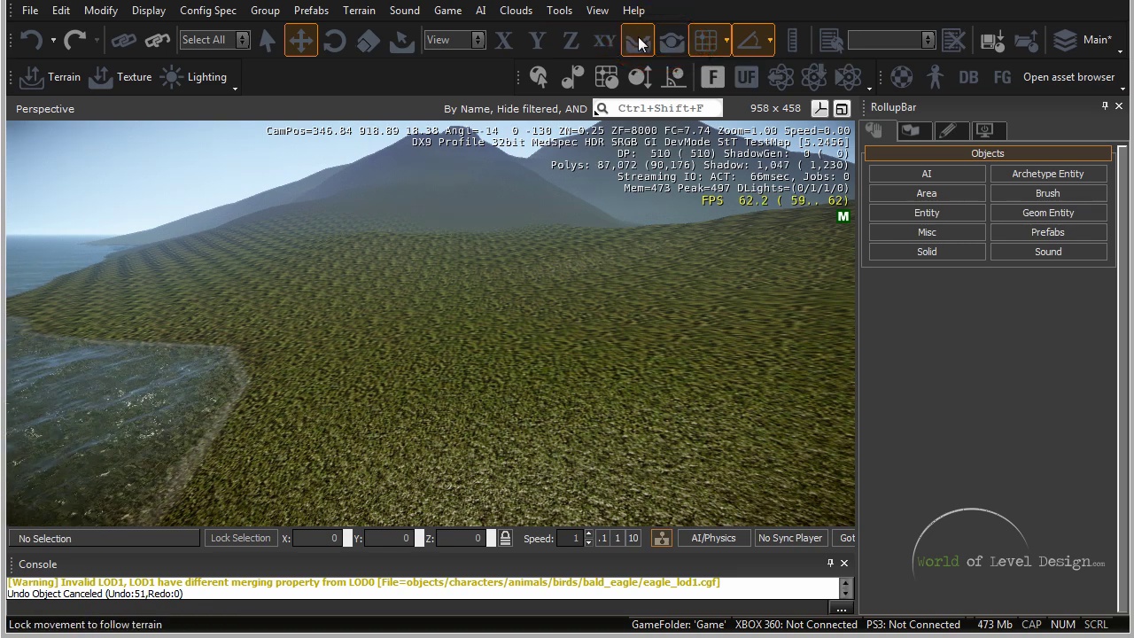
Place the forest_cabin brush with movement locked to follow the terrain, at X 359, Y 908, Z 11
click(1078, 193)
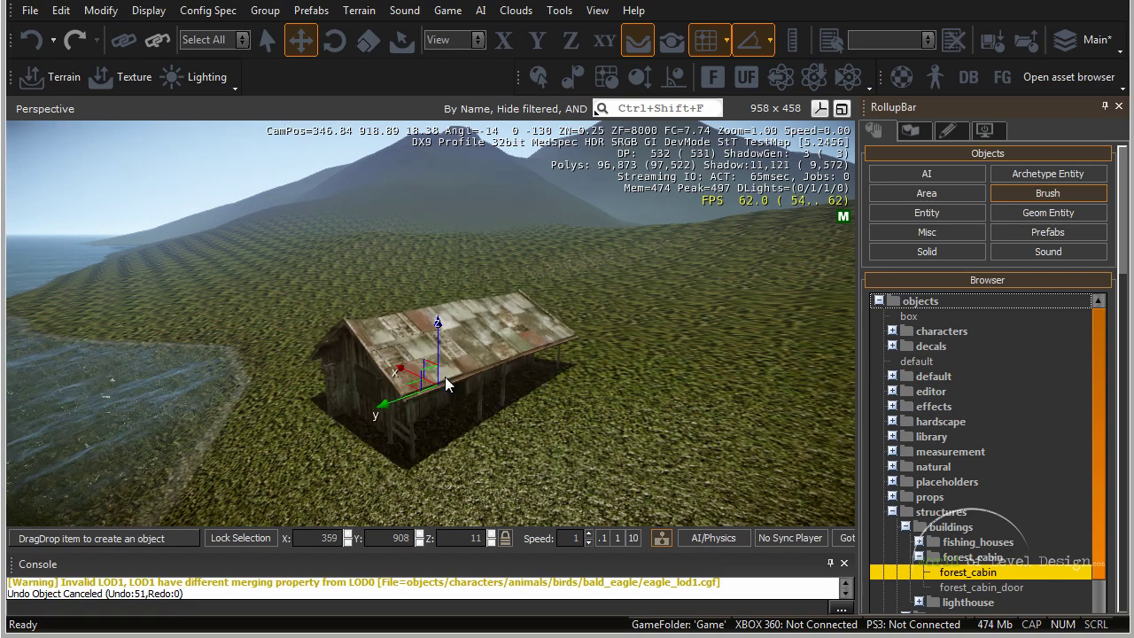
click(445, 376)
Examine from several sides and distances how the placed forest cabin sits on the terrain
key(a)
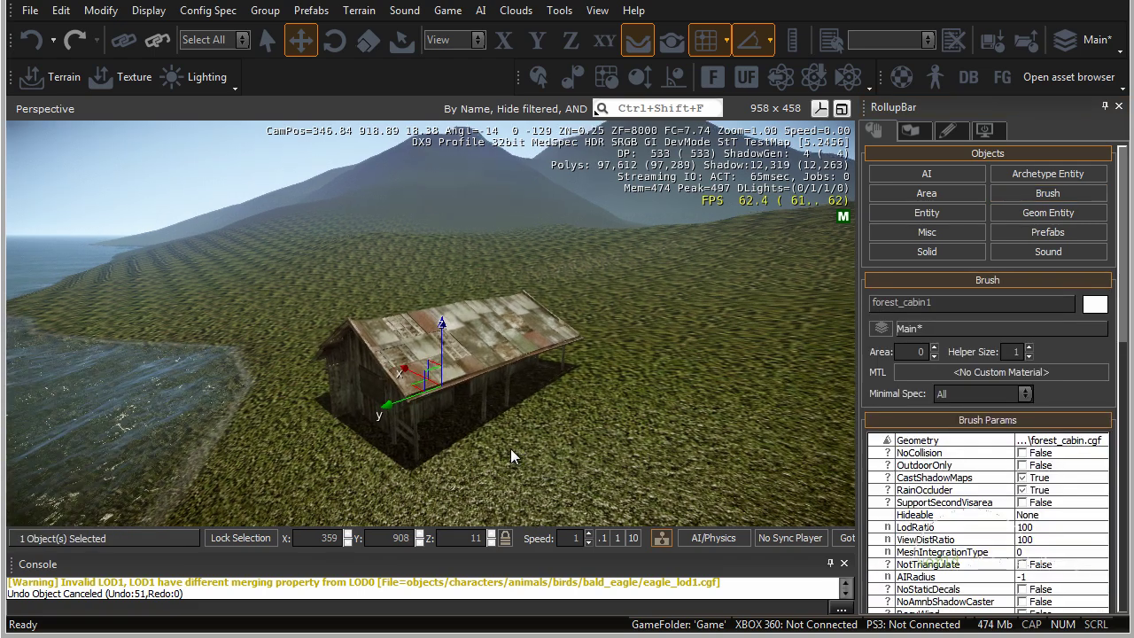
mouse_move(510, 448)
right_down()
mouse_move(534, 448)
mouse_move(487, 449)
mouse_move(515, 449)
right_up()
key(d)
key(w)
key(w)
key(s)
key(d)
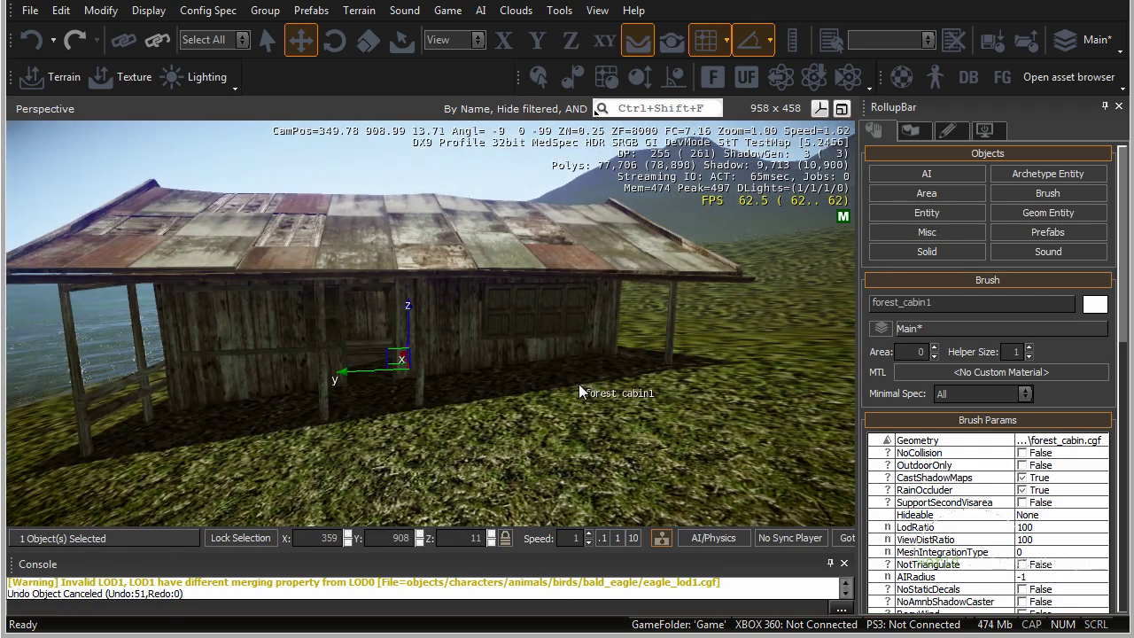
right_drag(591, 383, 597, 385)
key(s)
key(a)
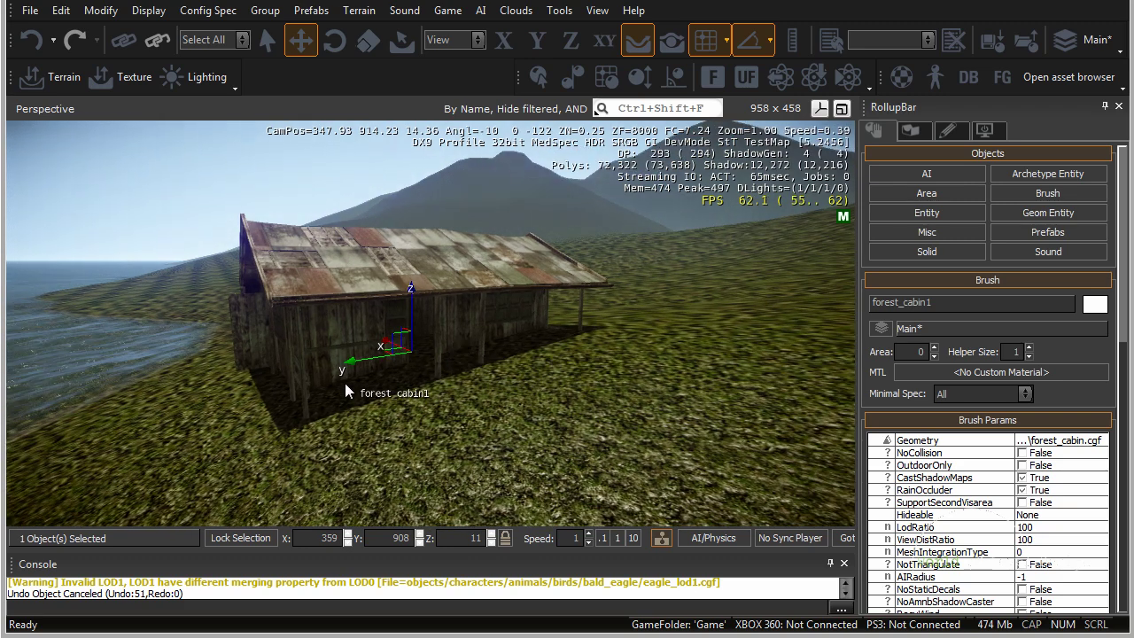
key(s)
right_drag(548, 371, 547, 372)
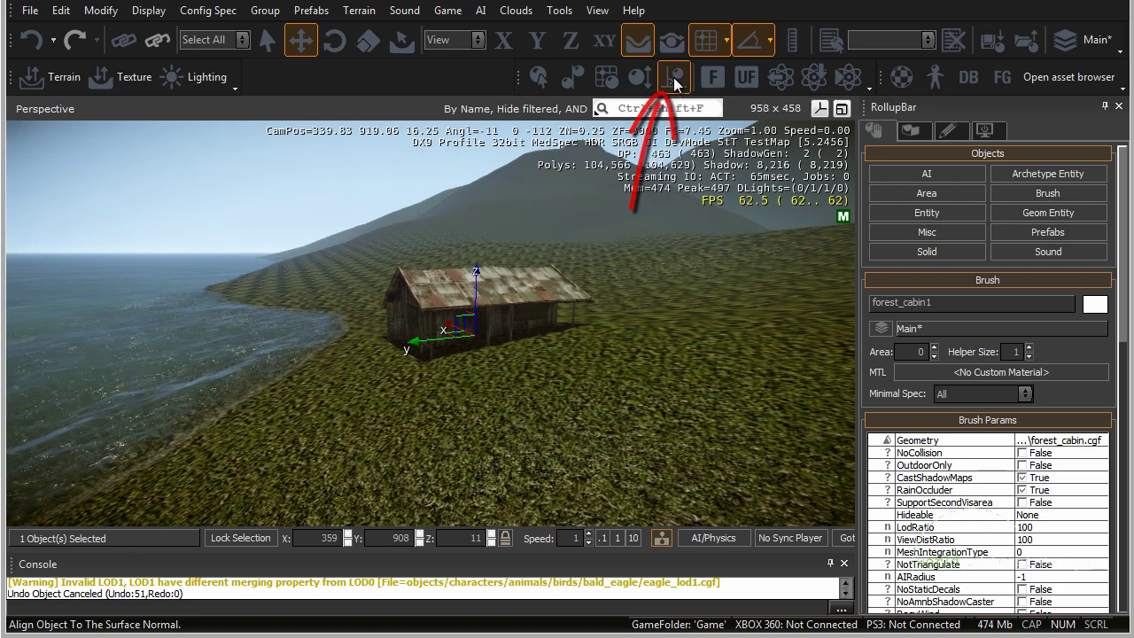
Move the forest cabin along the slope with alignment to the surface normal enabled
mouse_move(477, 276)
mouse_down()
mouse_move(529, 264)
mouse_move(502, 286)
mouse_move(517, 265)
mouse_move(563, 292)
mouse_move(576, 283)
mouse_up()
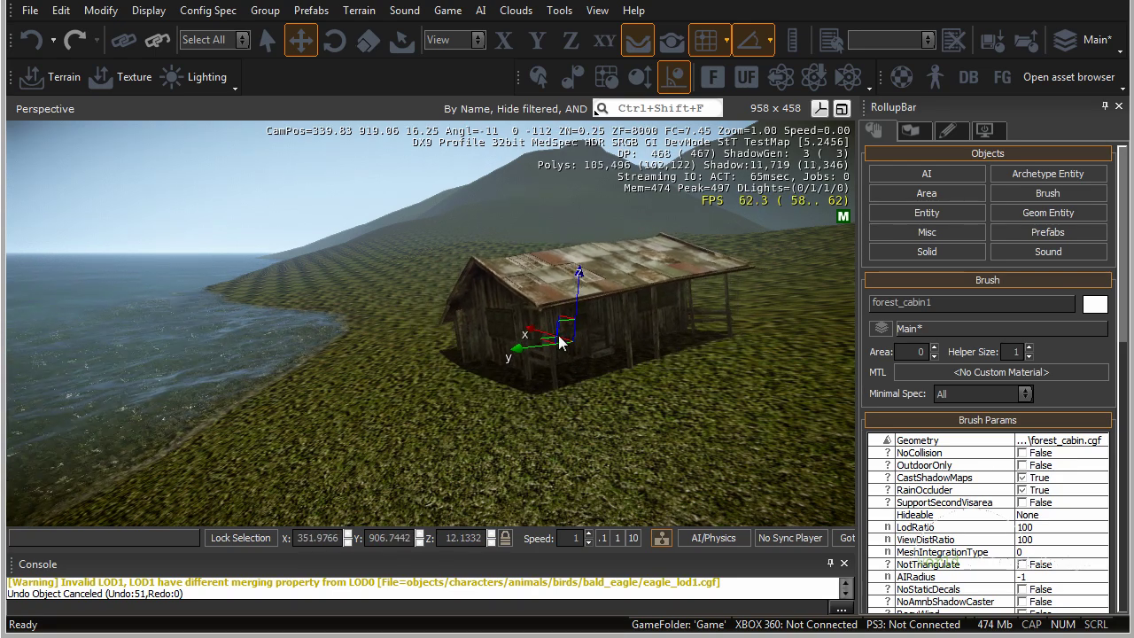
key(a)
right_drag(525, 419, 673, 421)
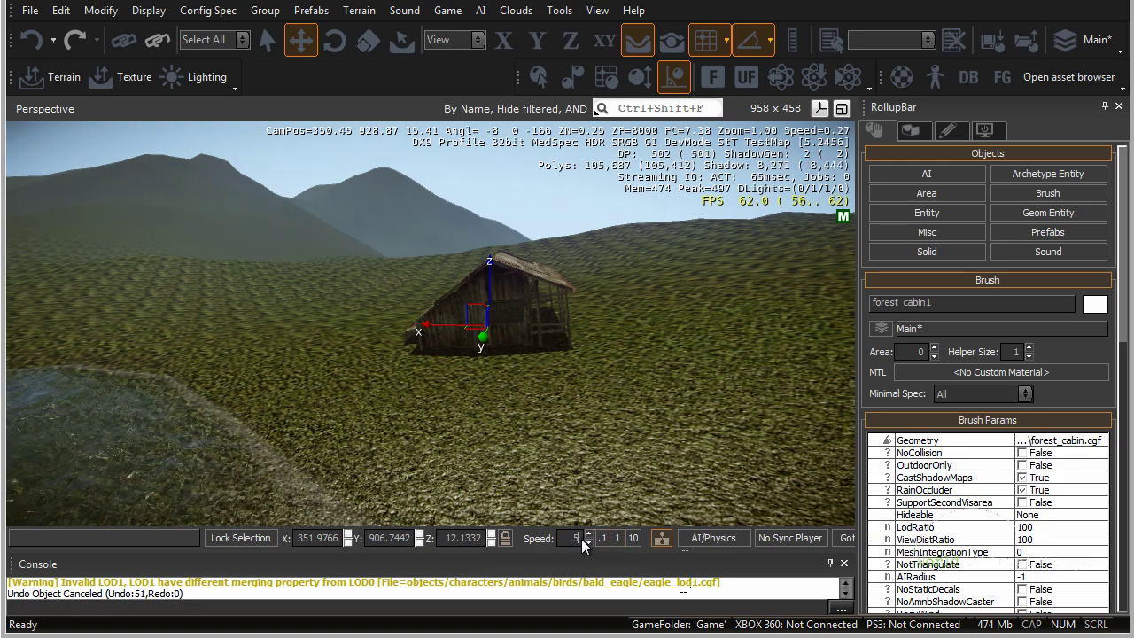
key(d)
right_drag(505, 409, 498, 411)
key(w)
Set the camera movement speed to 0.1 and delete the forest cabin
click(604, 537)
key(a)
mouse_move(634, 387)
right_down()
mouse_move(652, 388)
mouse_move(632, 387)
right_up()
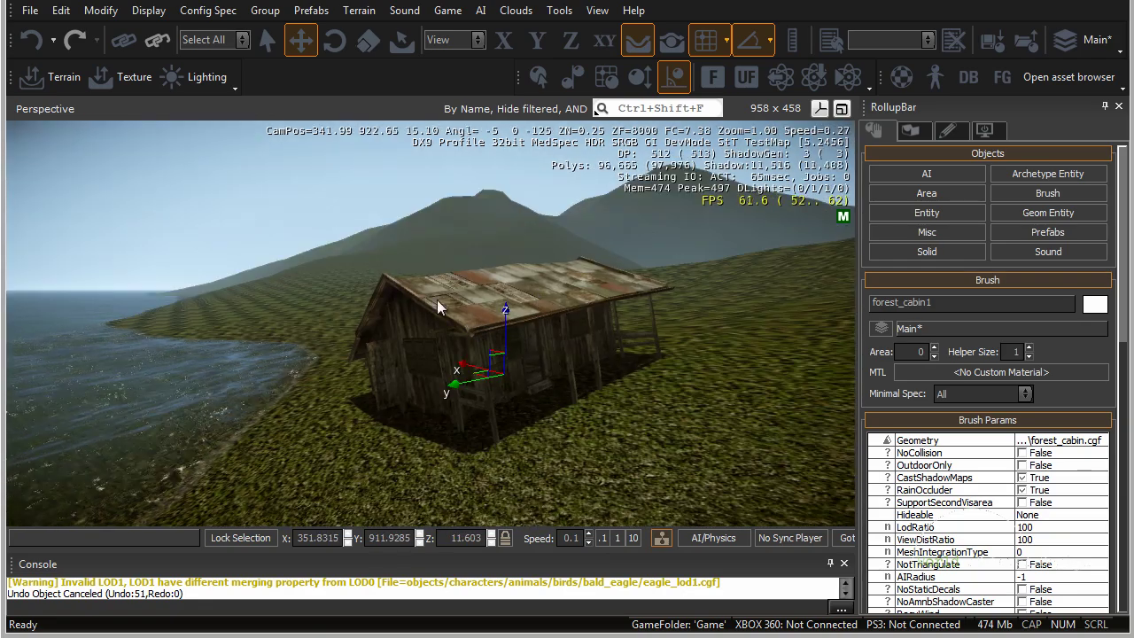
key(Delete)
click(563, 357)
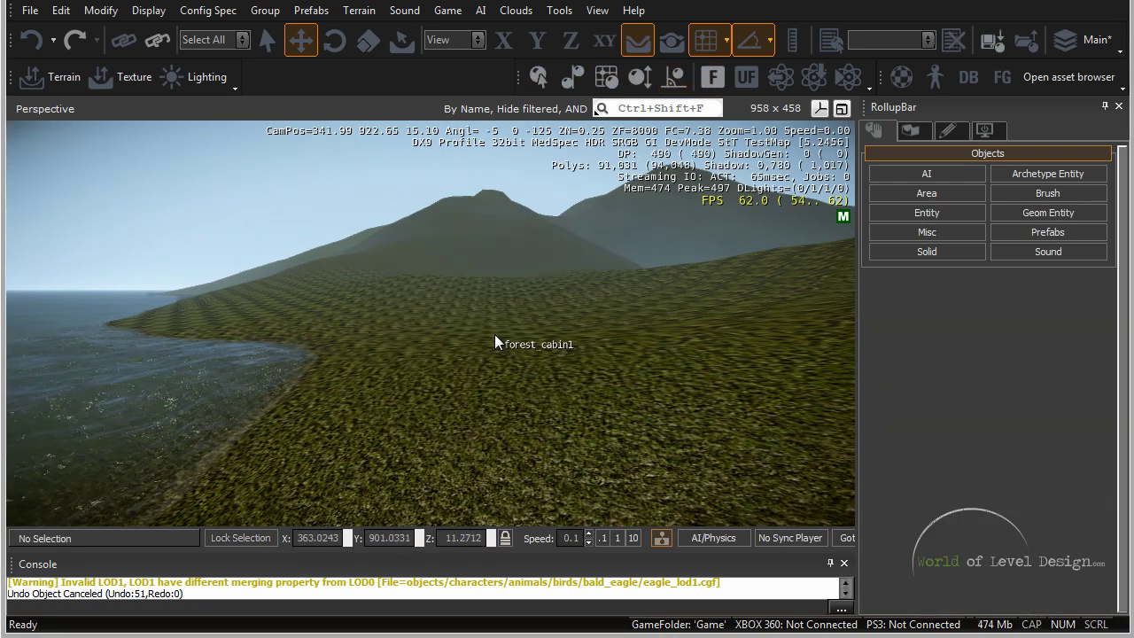
Open the Asset Browser, filter the models by "rock", and preview cliff_rock_neutral_big_b_con among the thumbnails
click(597, 10)
mouse_move(655, 32)
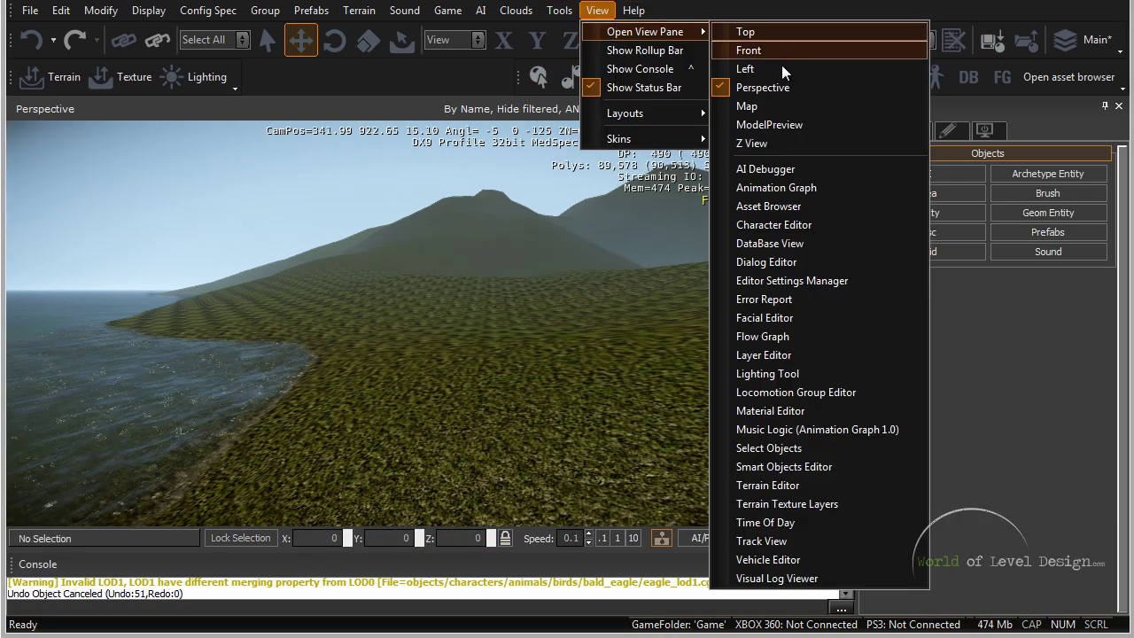
click(784, 207)
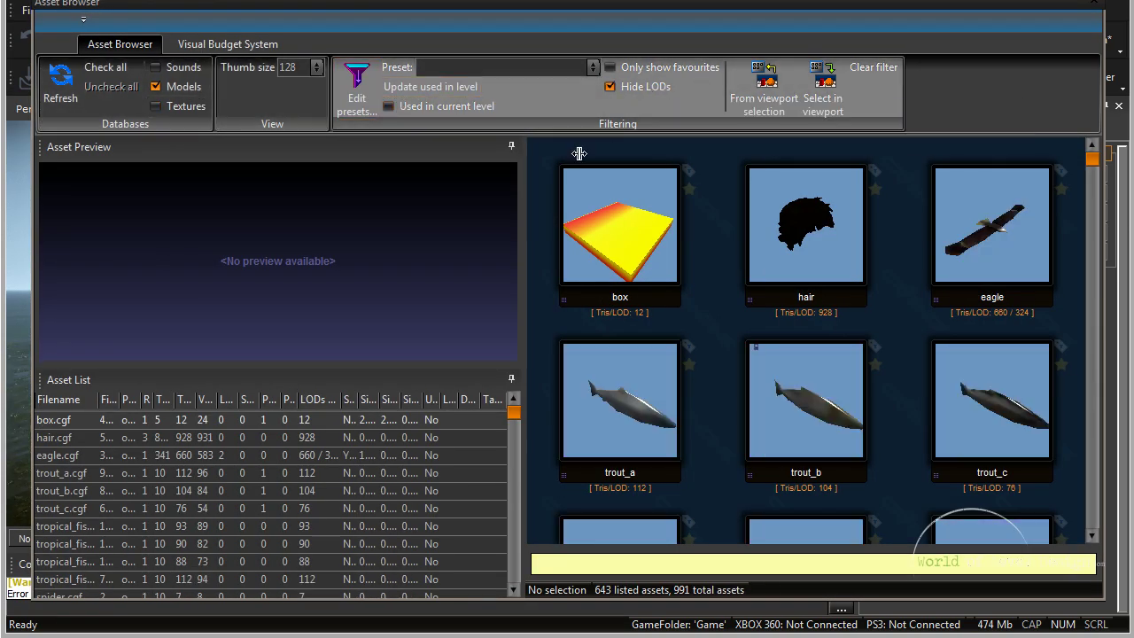
click(802, 564)
text(roc)
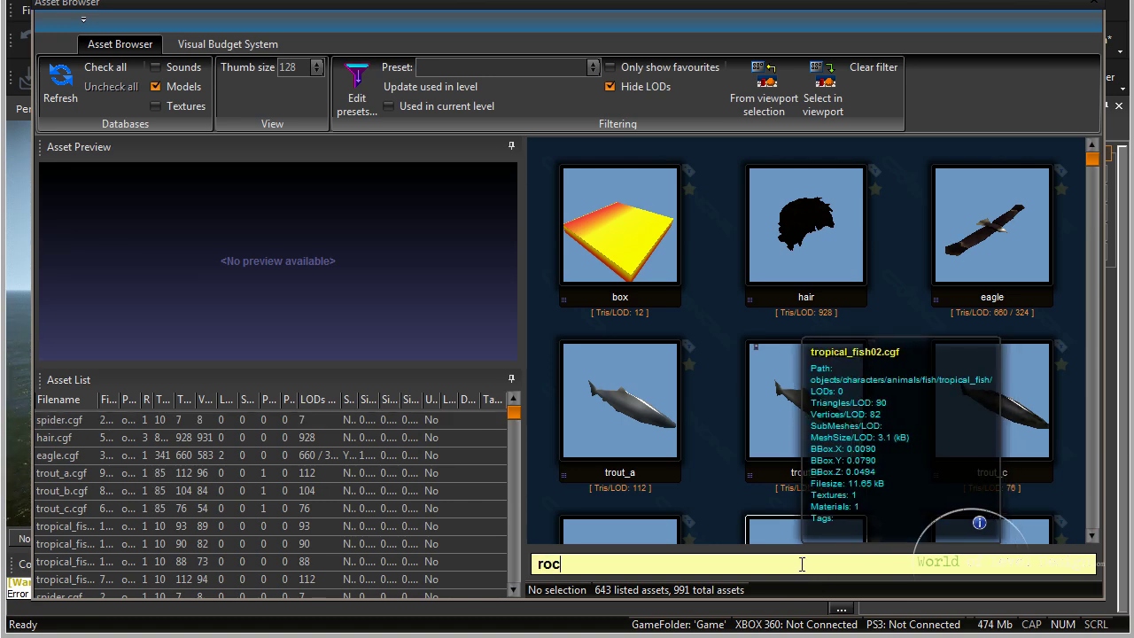
text(k)
drag(1090, 165, 1092, 221)
mouse_move(616, 428)
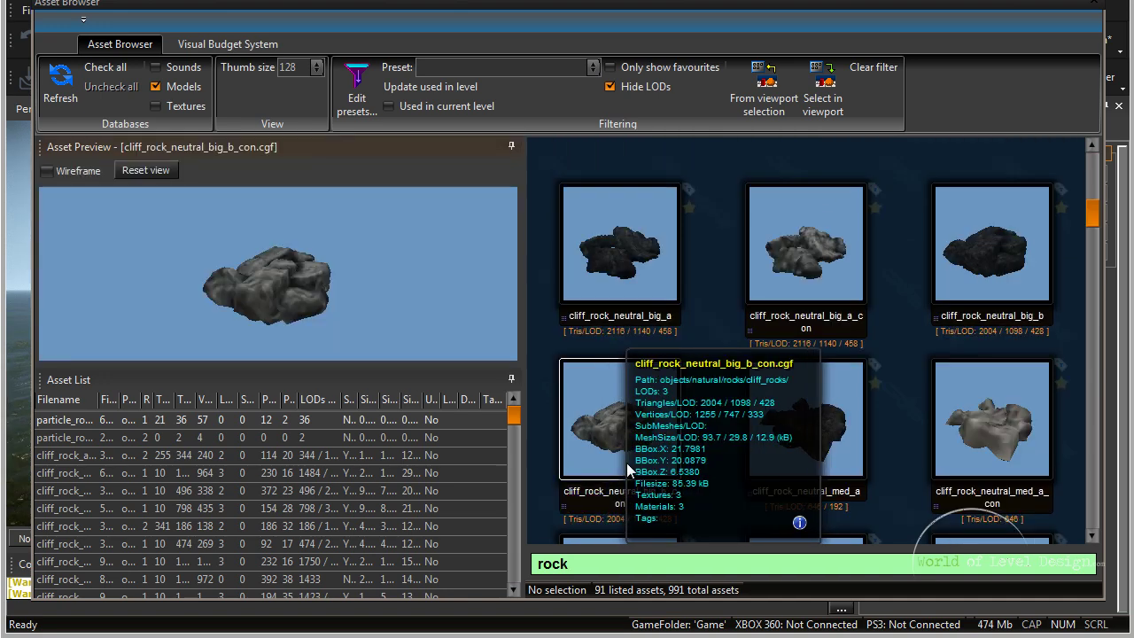
Place the rock_cave_a model from the Asset Browser on the shoreline at the water's edge and close the browser
drag(33, 282, 337, 277)
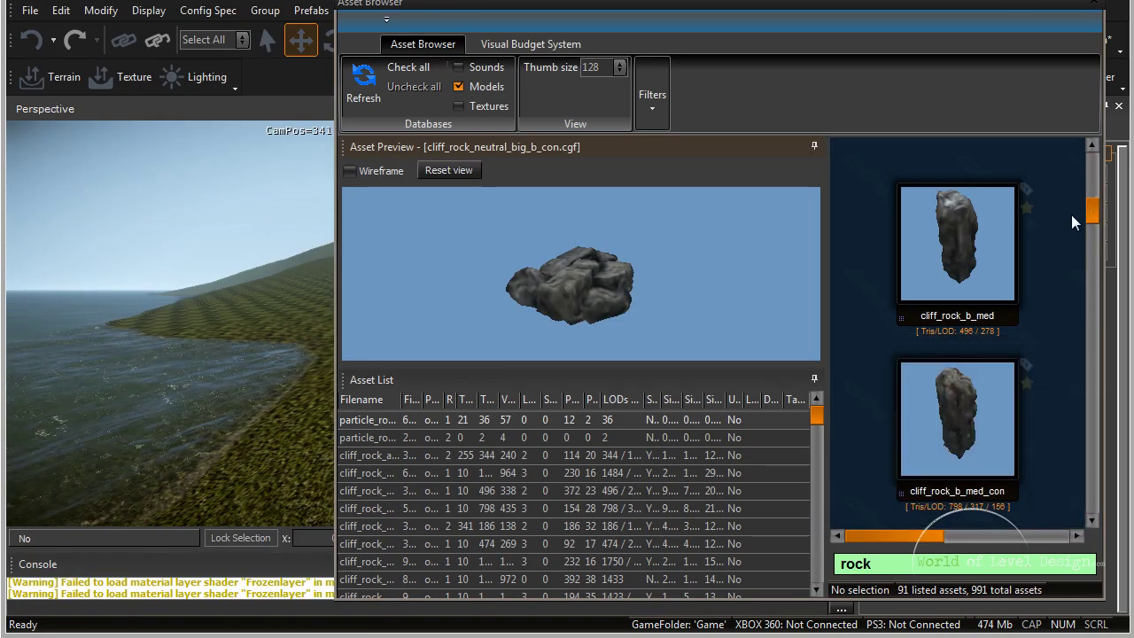
drag(1097, 217, 1097, 244)
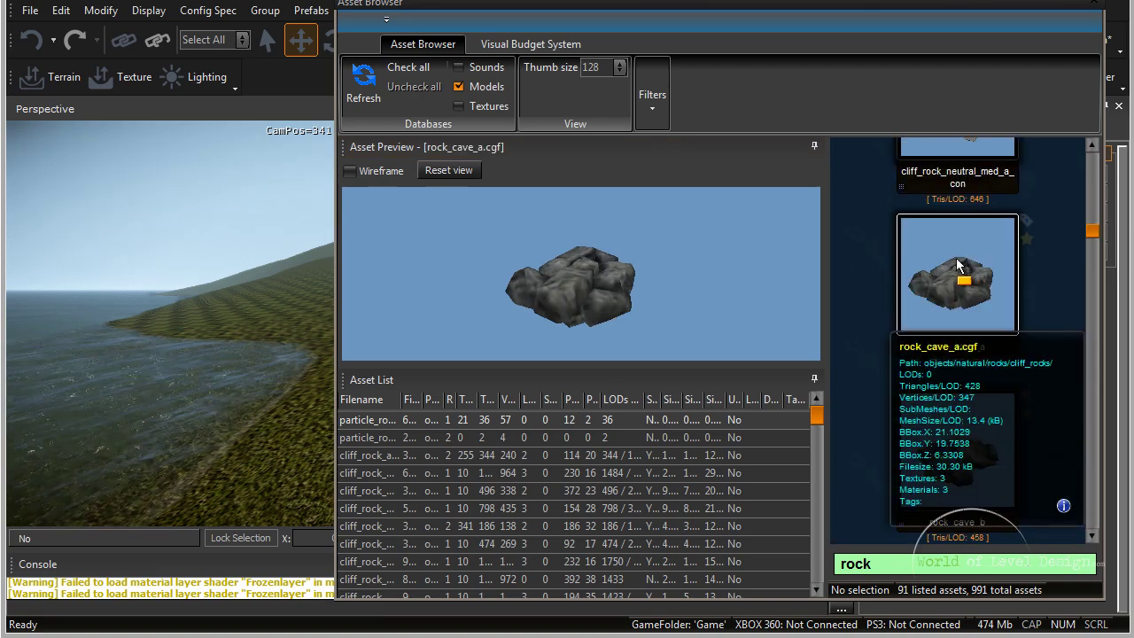
drag(958, 263, 756, 271)
drag(301, 409, 249, 388)
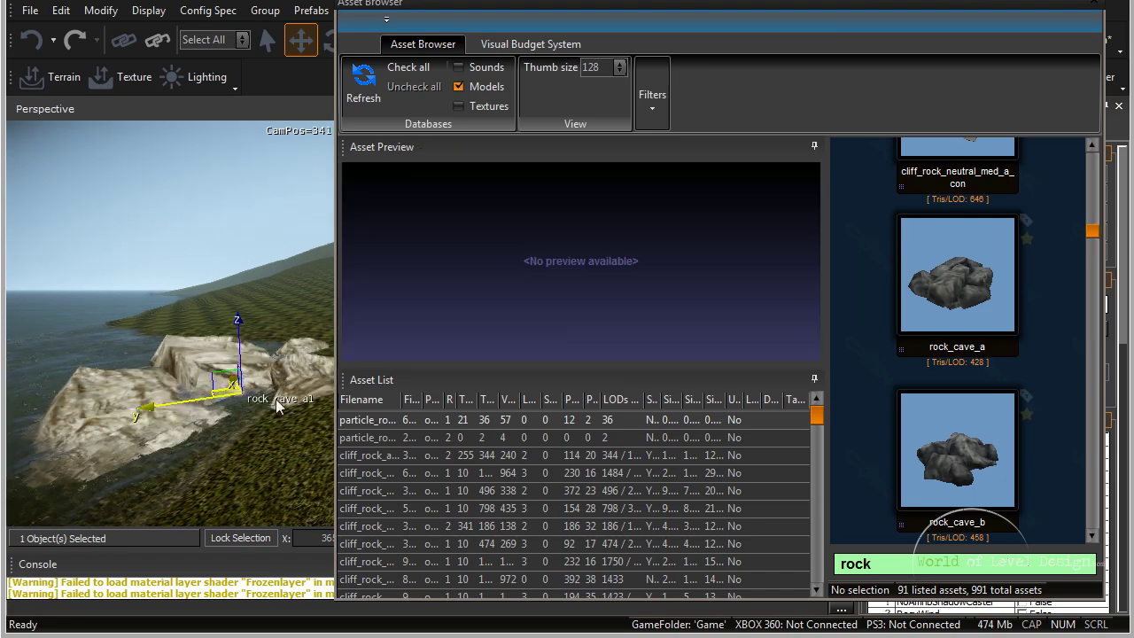
click(1096, 4)
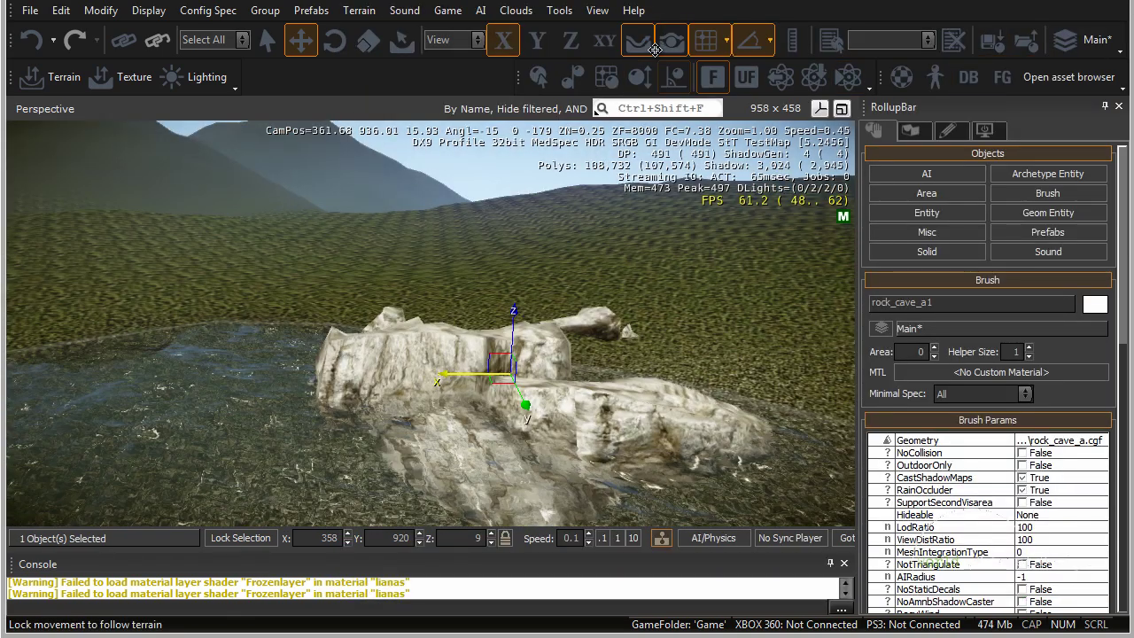
Turn off terrain-following movement and move rock_cave_a along its X axis to X 359
click(638, 40)
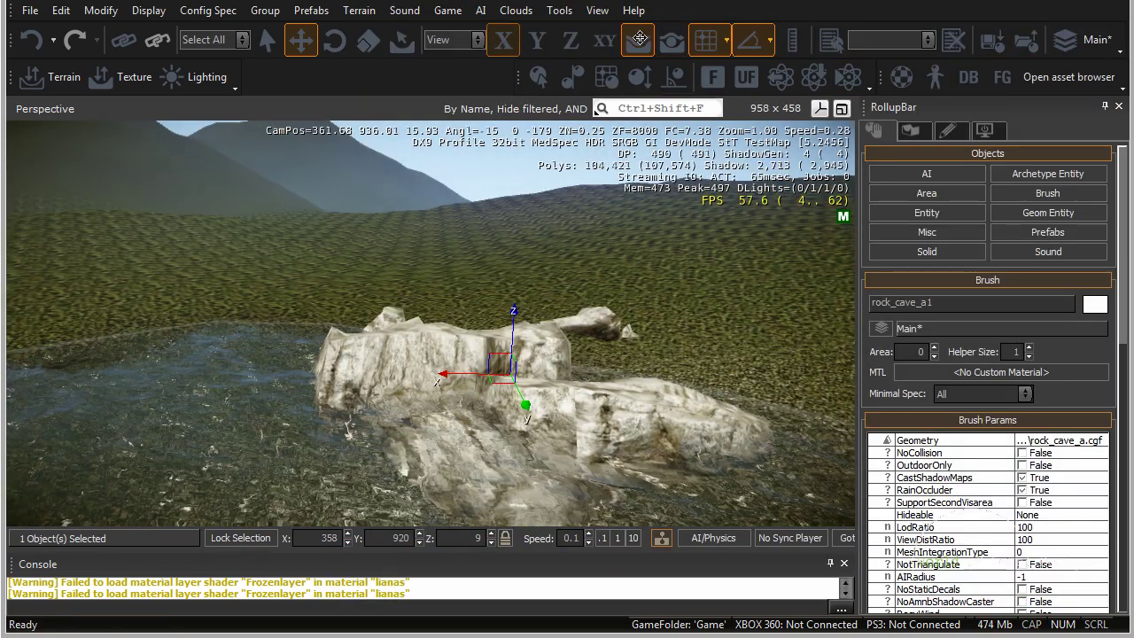
drag(462, 375, 439, 375)
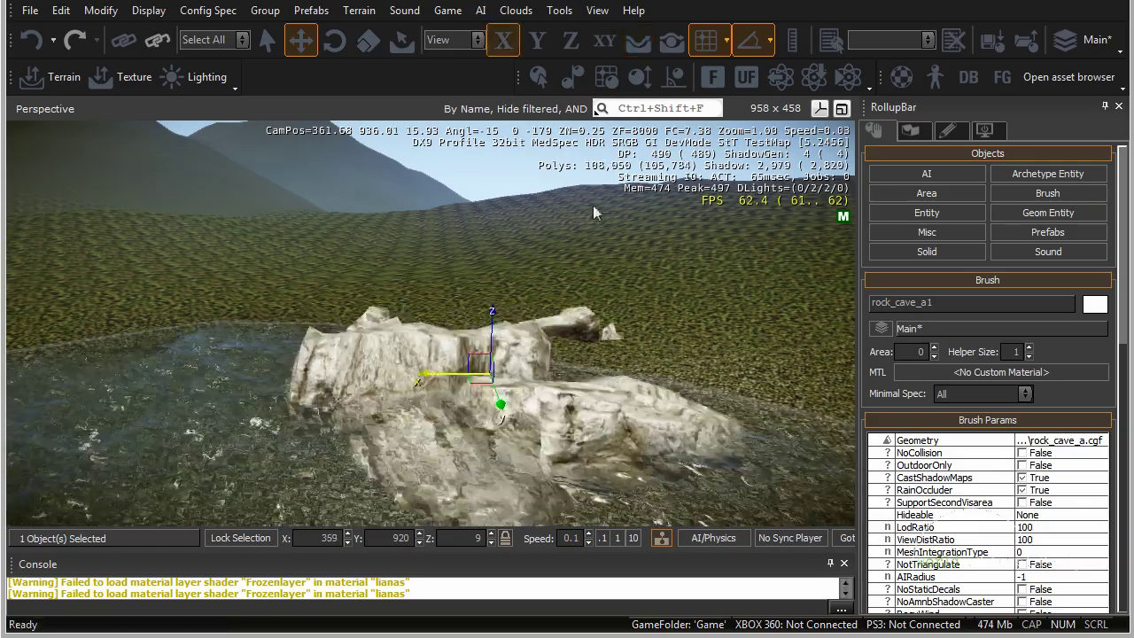
Enable alignment to the surface normal and move rock_cave_a across the shore to about X 359.52, Y 925.95, Z 8.97
click(682, 73)
key(d)
right_drag(668, 324, 623, 340)
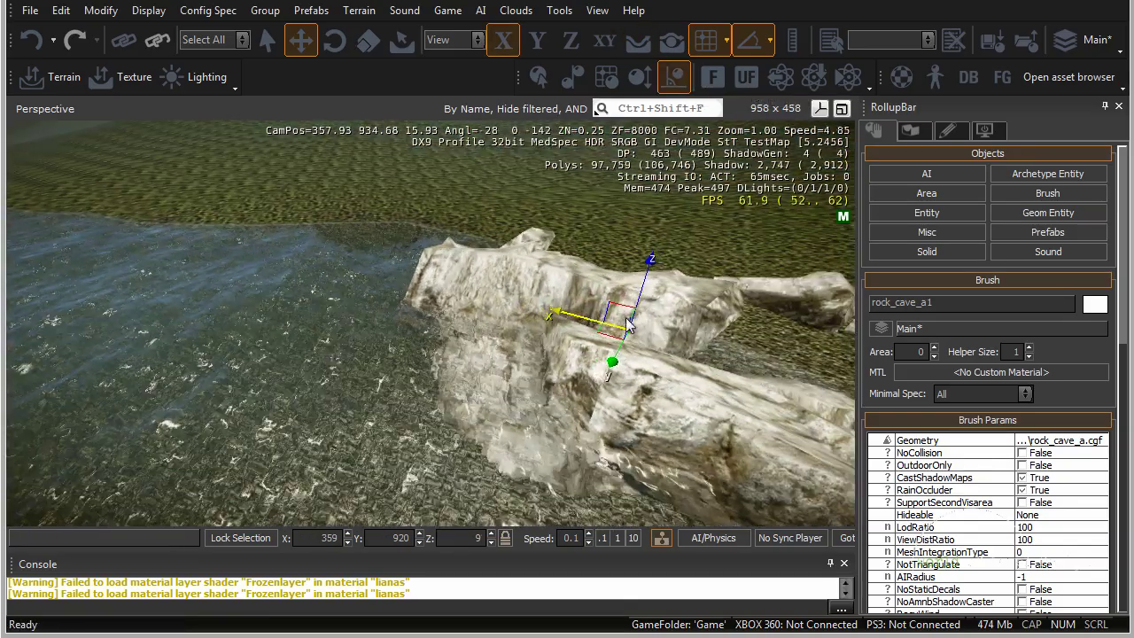
drag(582, 322, 557, 317)
key(s)
key(d)
mouse_move(717, 304)
right_down()
mouse_move(731, 308)
mouse_move(715, 304)
right_up()
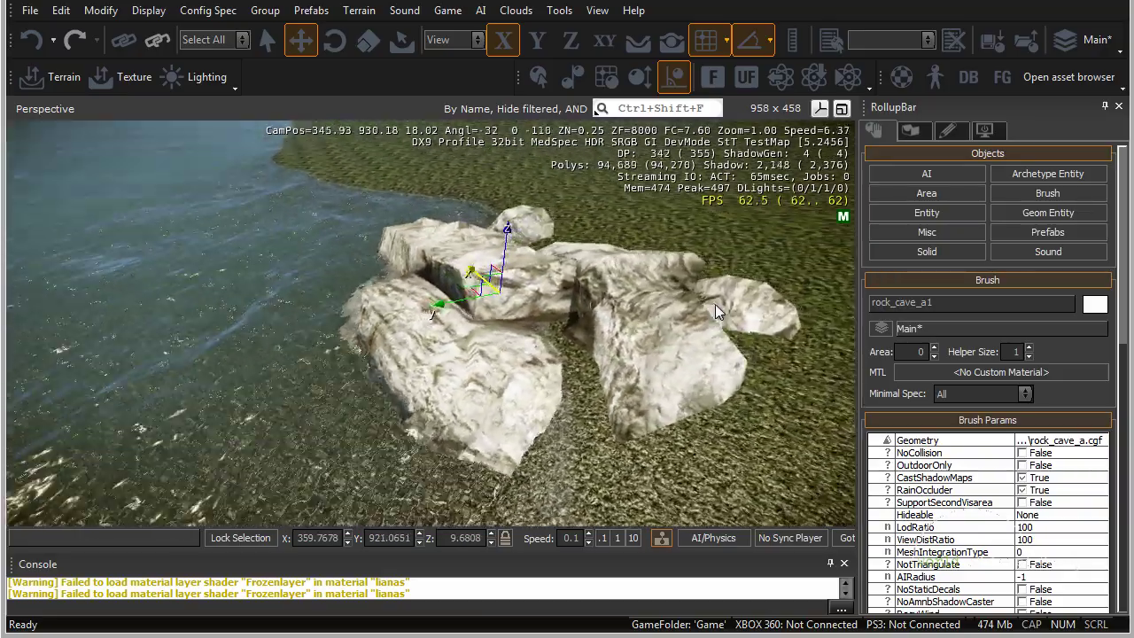
drag(642, 299, 538, 310)
key(w)
right_drag(517, 312, 521, 307)
key(d)
key(s)
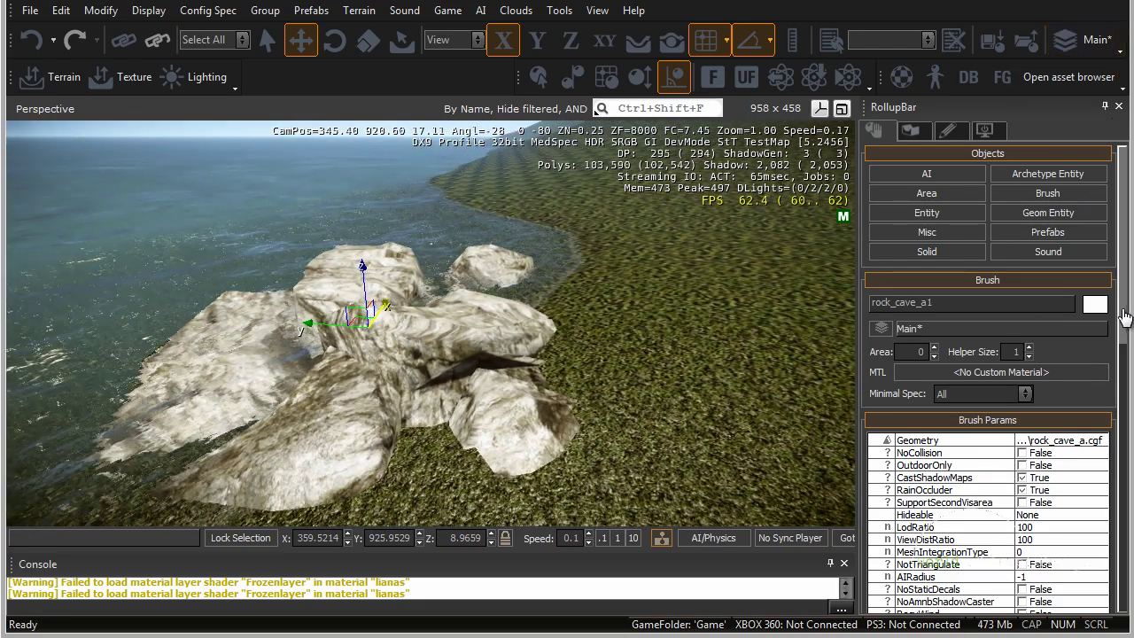
Examine the brush parameters of rock_cave_a1 down to its list of available Brushes geometry
drag(1125, 317, 1125, 392)
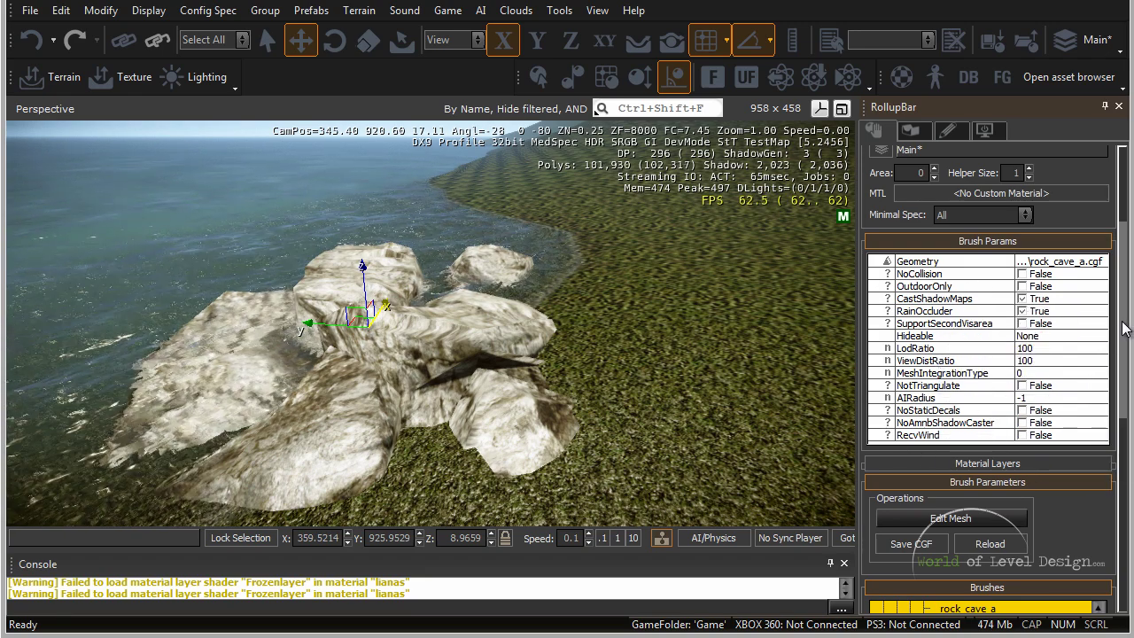
scroll(1128, 346, down, 2)
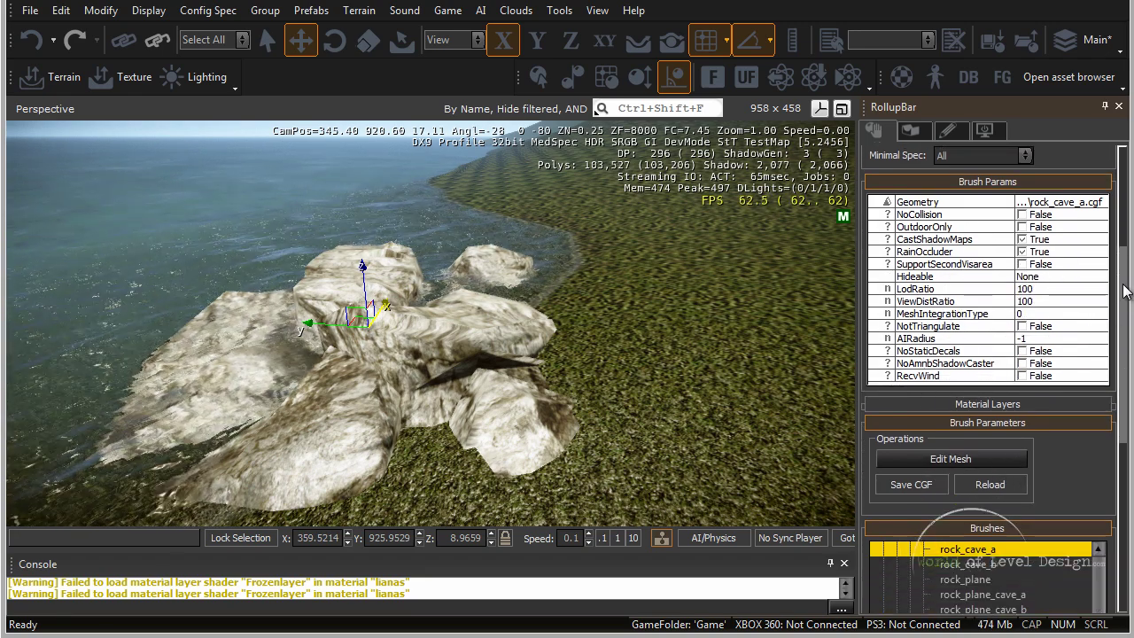
drag(1124, 291, 1125, 311)
key(s)
right_drag(506, 360, 432, 355)
key(w)
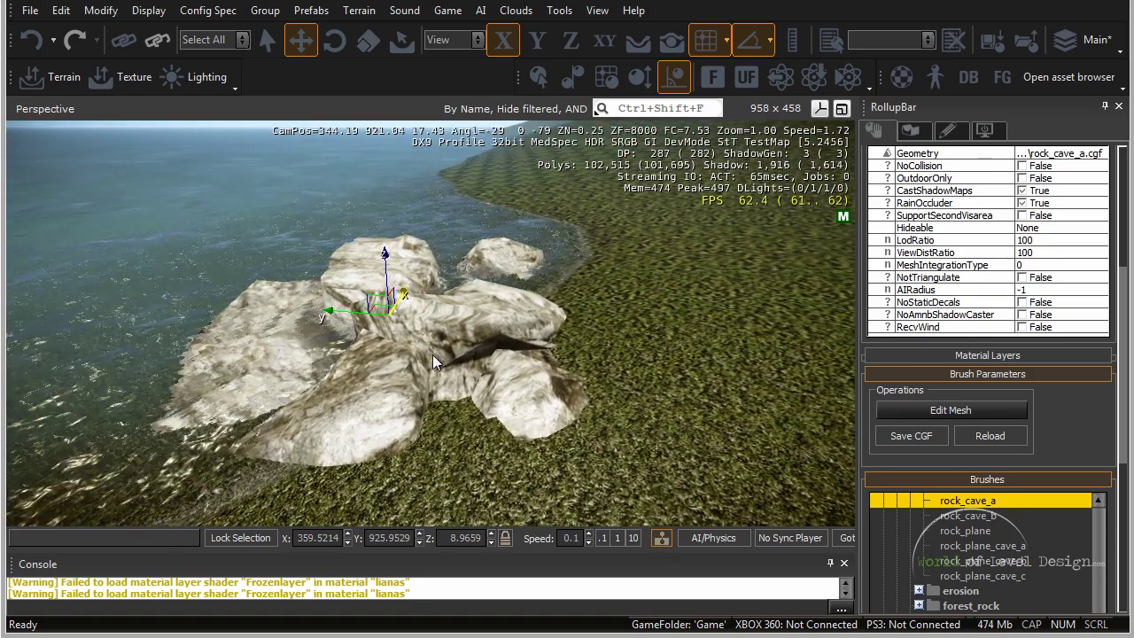
right_drag(471, 294, 539, 316)
key(s)
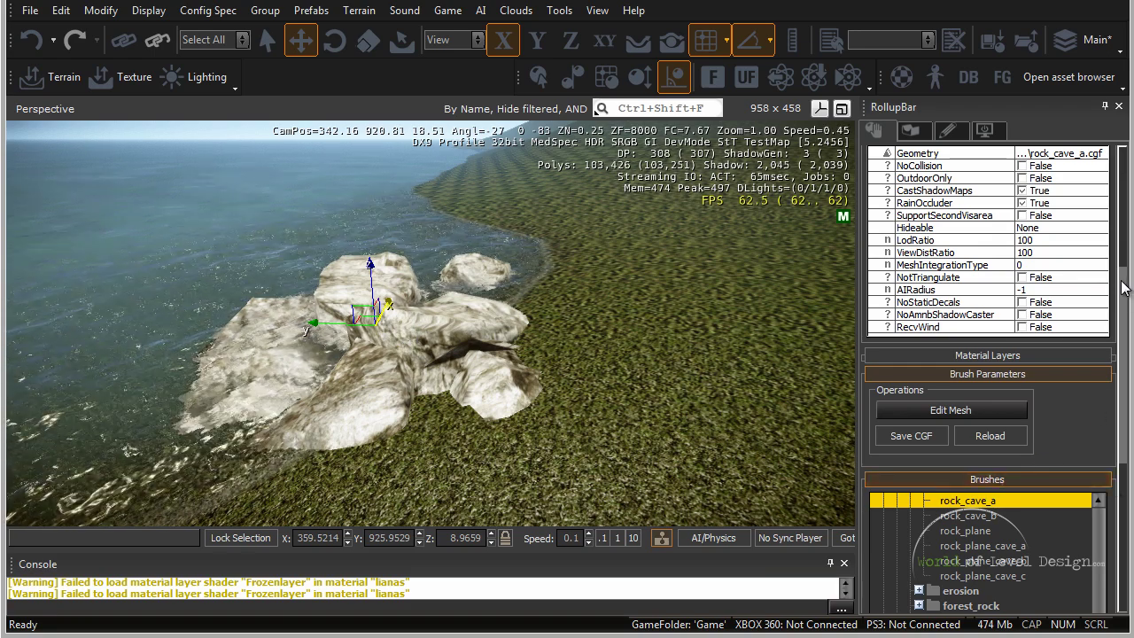
scroll(1122, 288, down, 4)
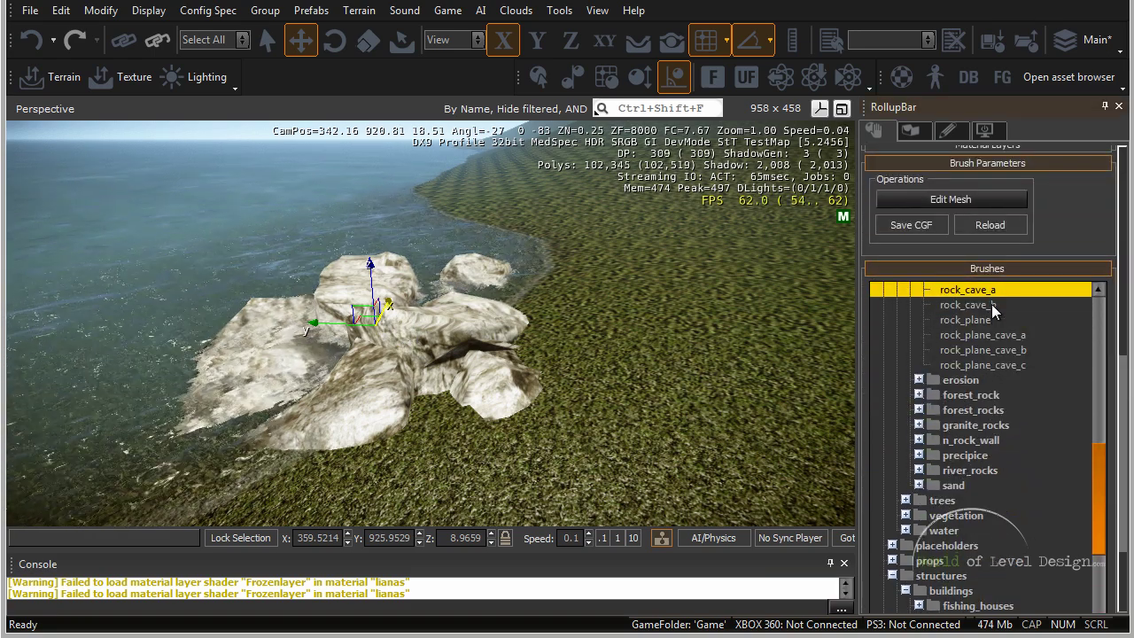
Swap the geometry of rock_cave_a1 through rock_cave_b, rock_plane, rock_plane_cave_a, rock_plane_cave_b and rock_plane_cave_c
click(992, 306)
click(983, 321)
click(988, 337)
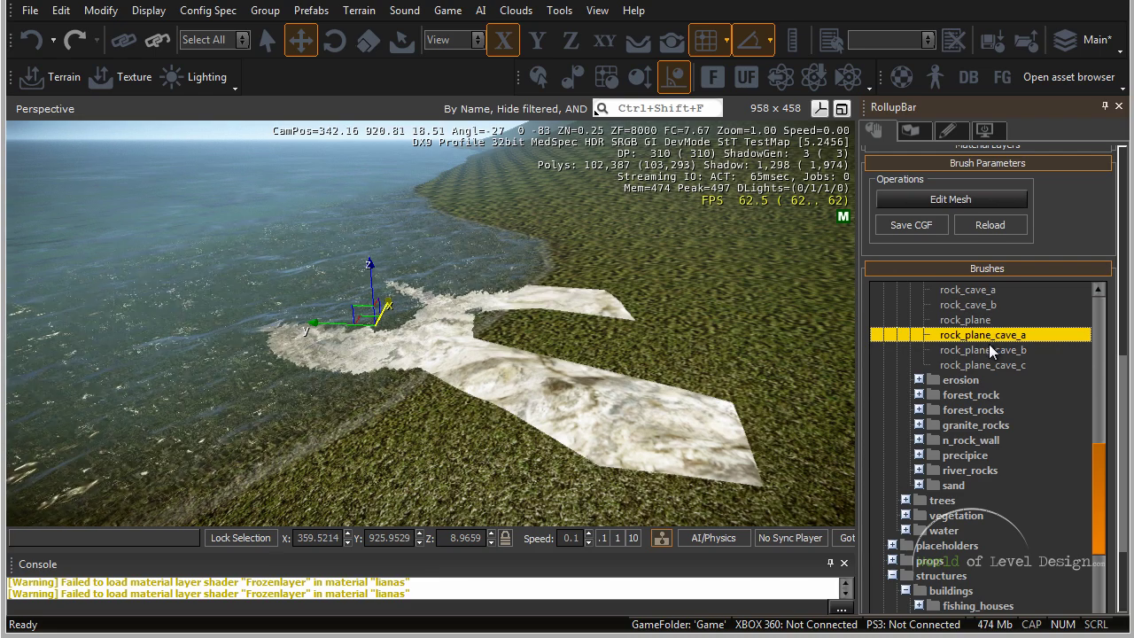
click(990, 351)
click(993, 364)
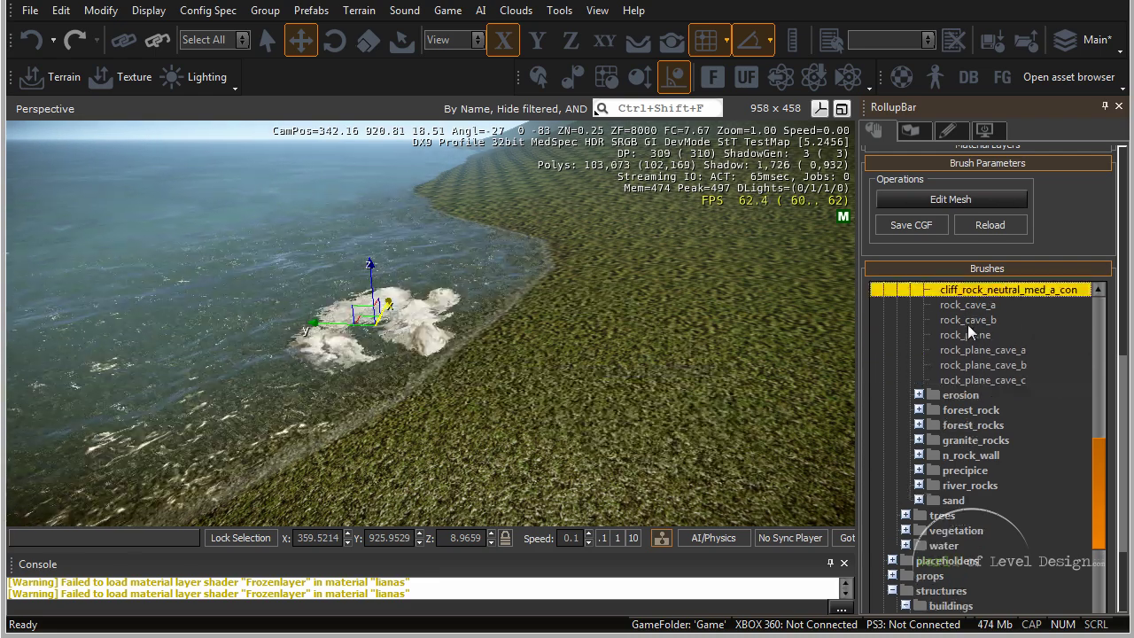
Change the geometry of rock_cave_a1 to cliff_rock_neutral_big_b_con in the Brushes list
key(Up)
key(Up)
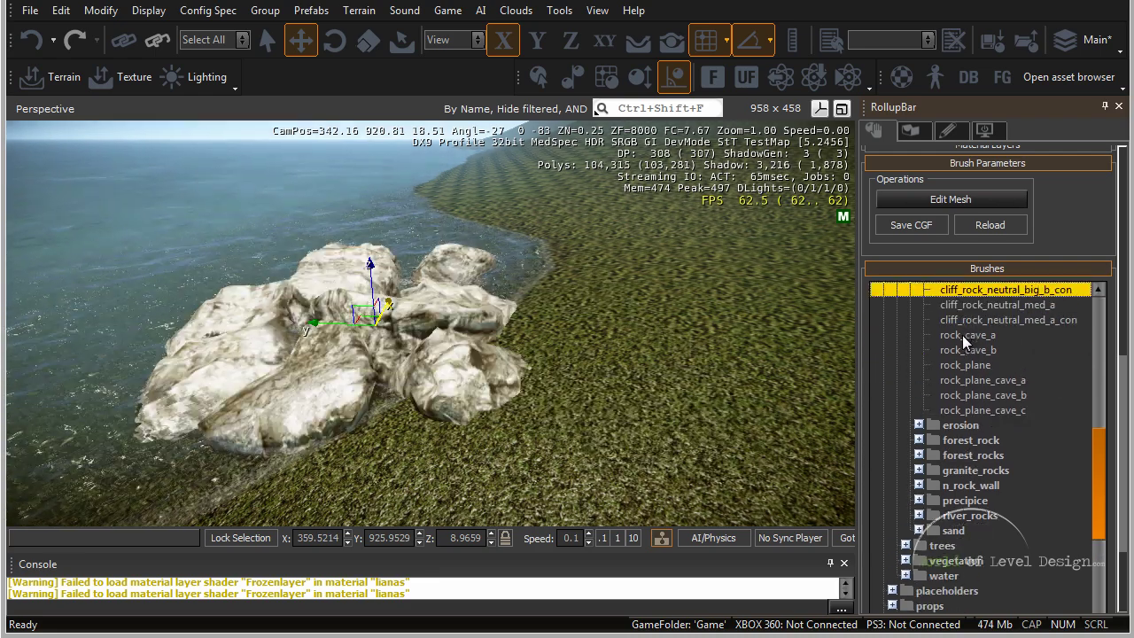
mouse_move(558, 332)
right_down()
mouse_move(546, 333)
mouse_move(558, 332)
right_up()
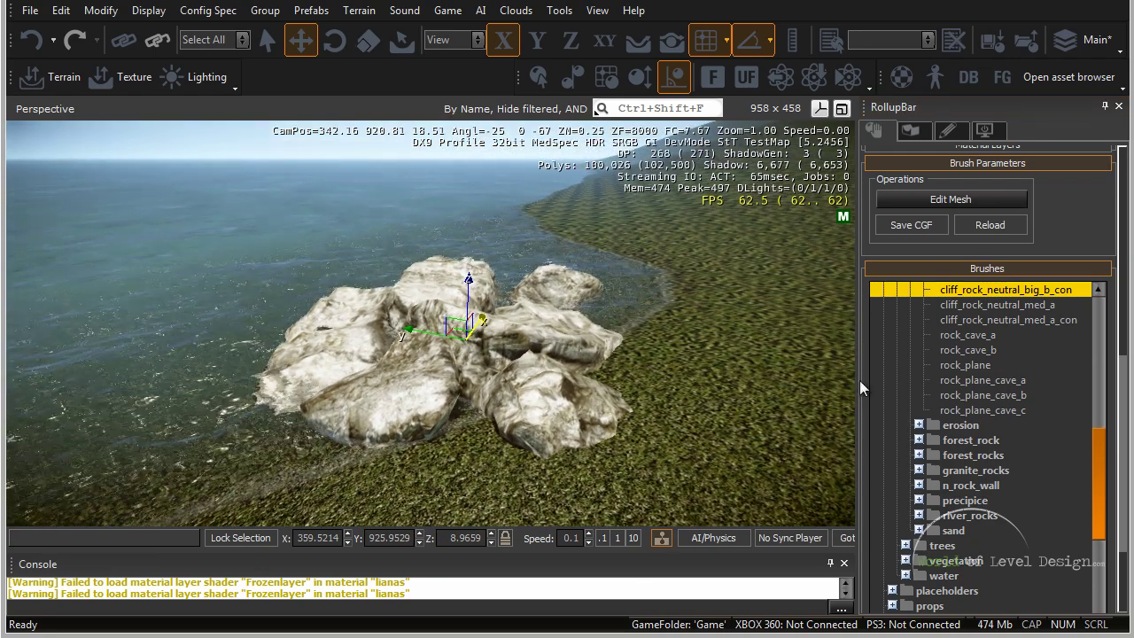
scroll(1092, 486, down, 3)
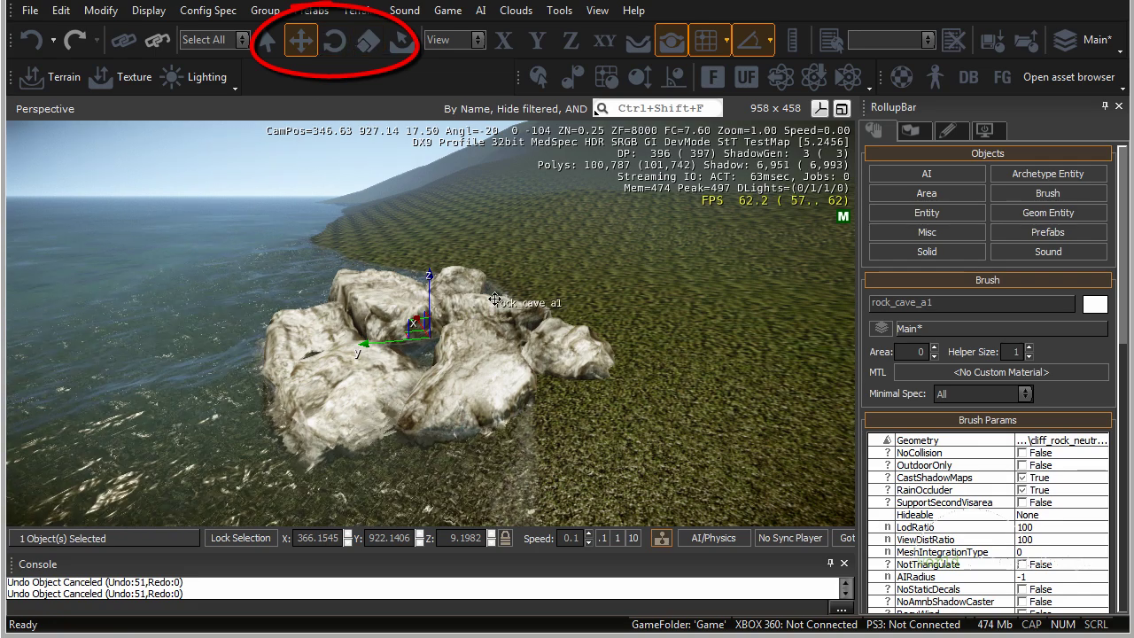
Switch the selected rock_cave_a1 among the Move, Rotate and Scale tools to compare their gizmos
right_drag(494, 299, 495, 297)
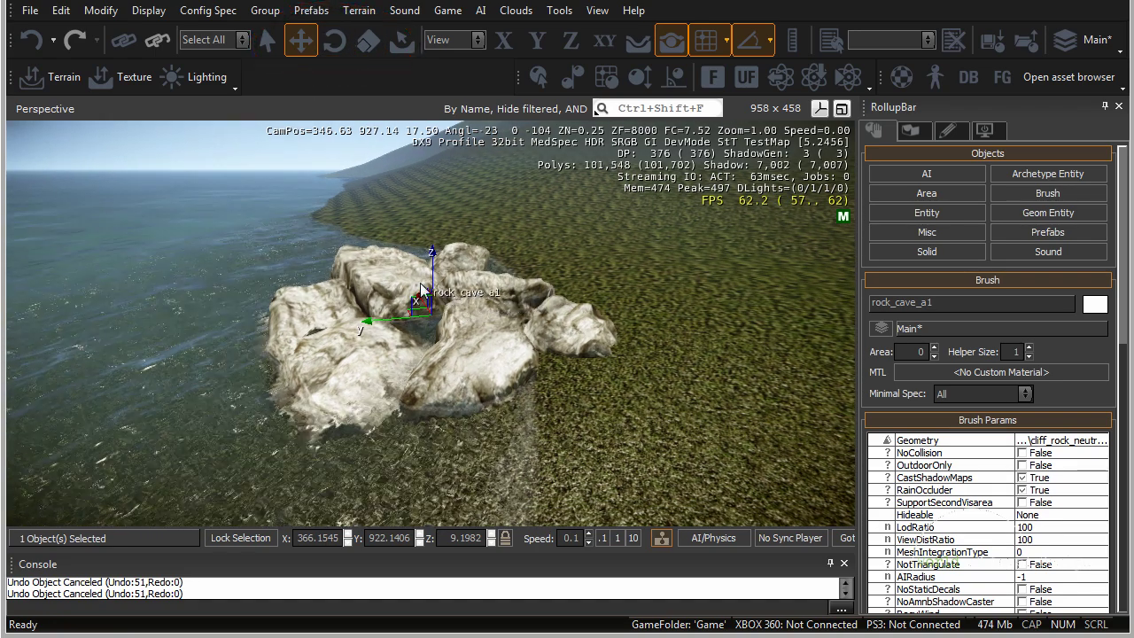
key(2)
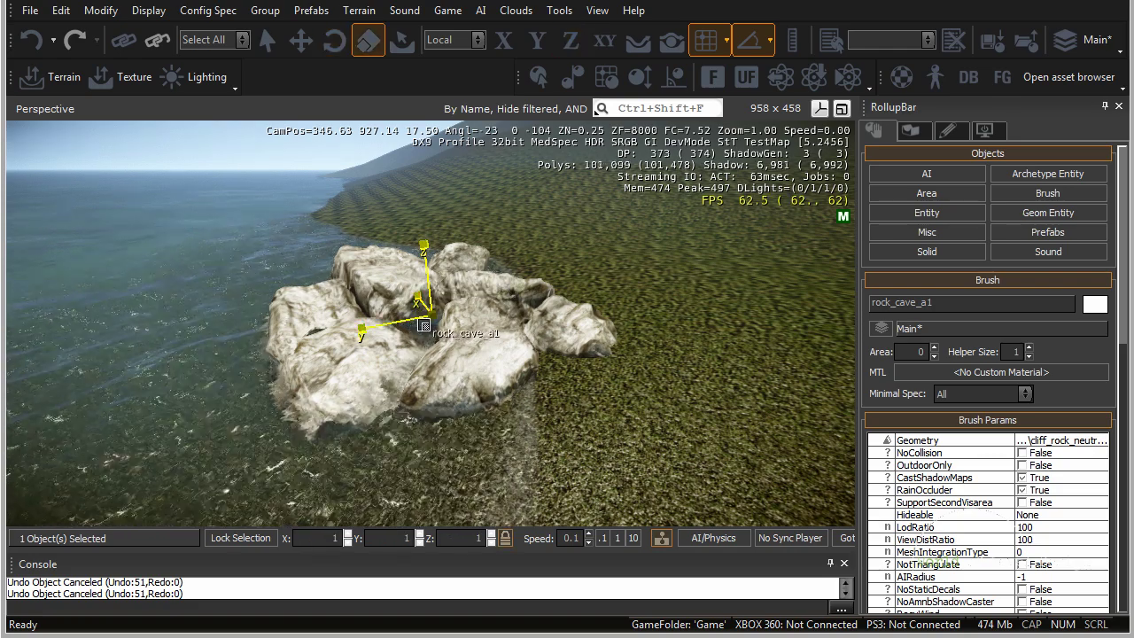
key(1)
key(2)
key(3)
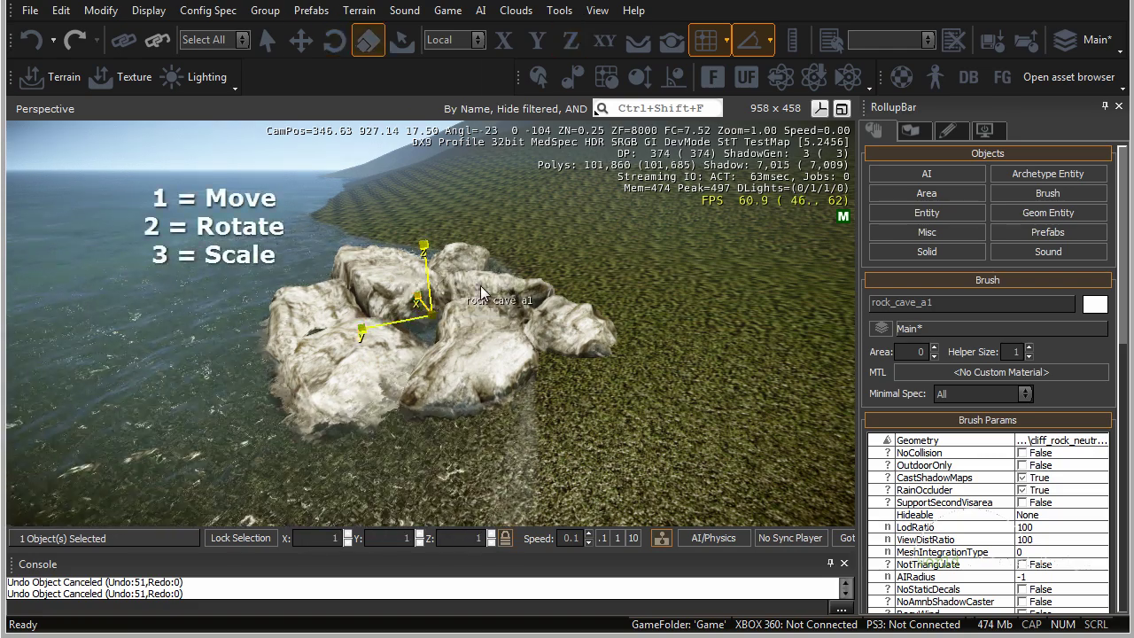
right_drag(506, 276, 506, 276)
key(w)
key(s)
key(d)
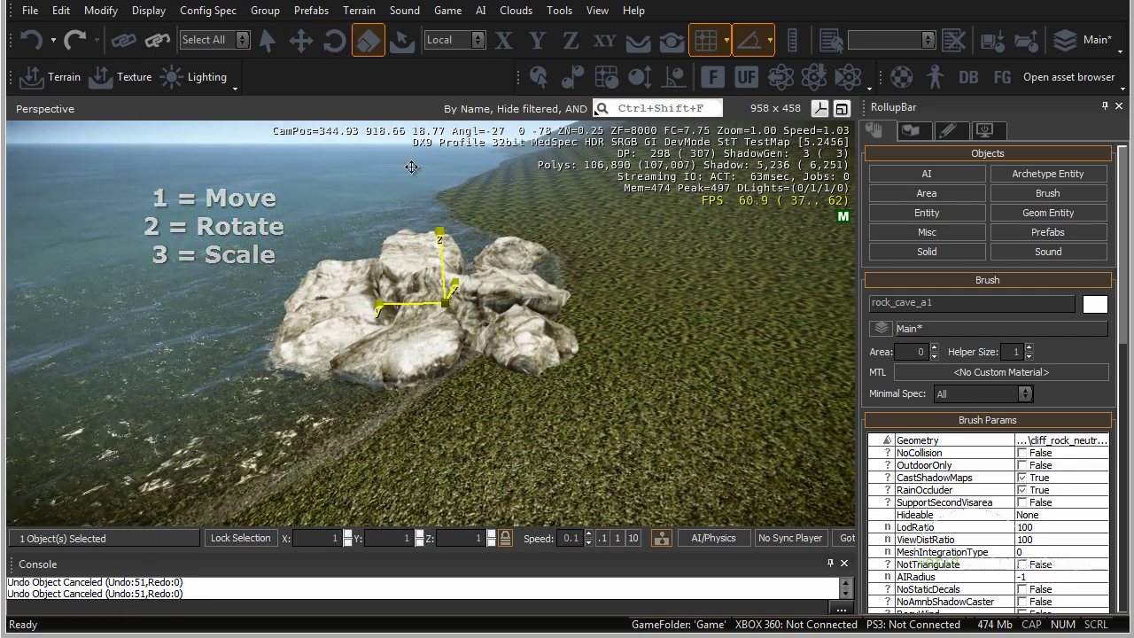
Try moving rock_cave_a1 down along the Z axis to Z 8.1982, and undo the move
key(1)
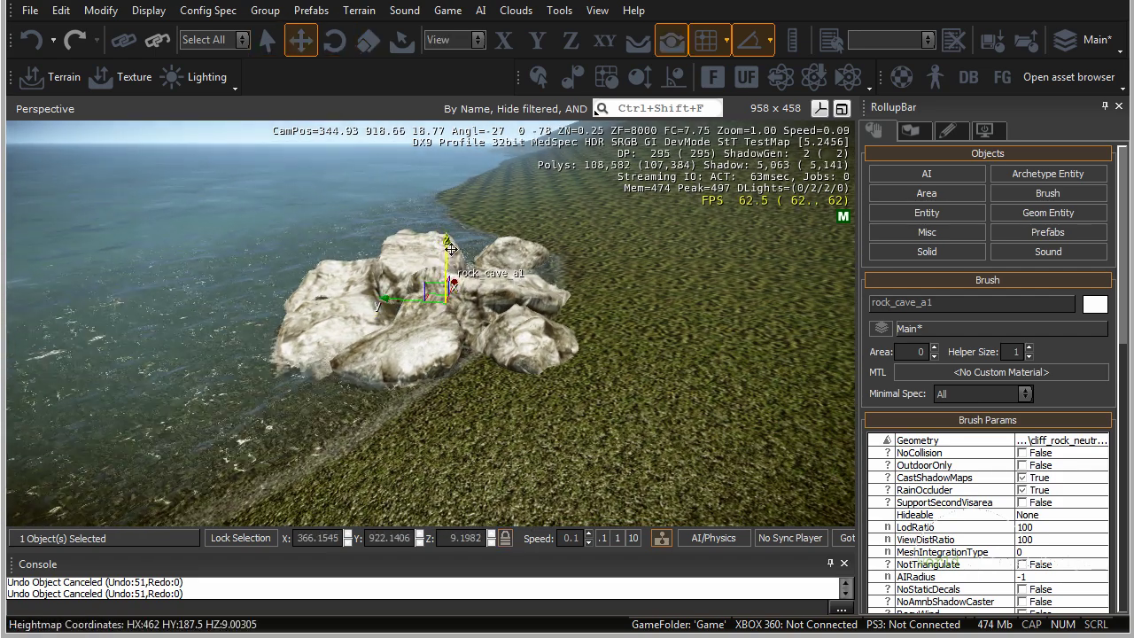
drag(451, 249, 451, 279)
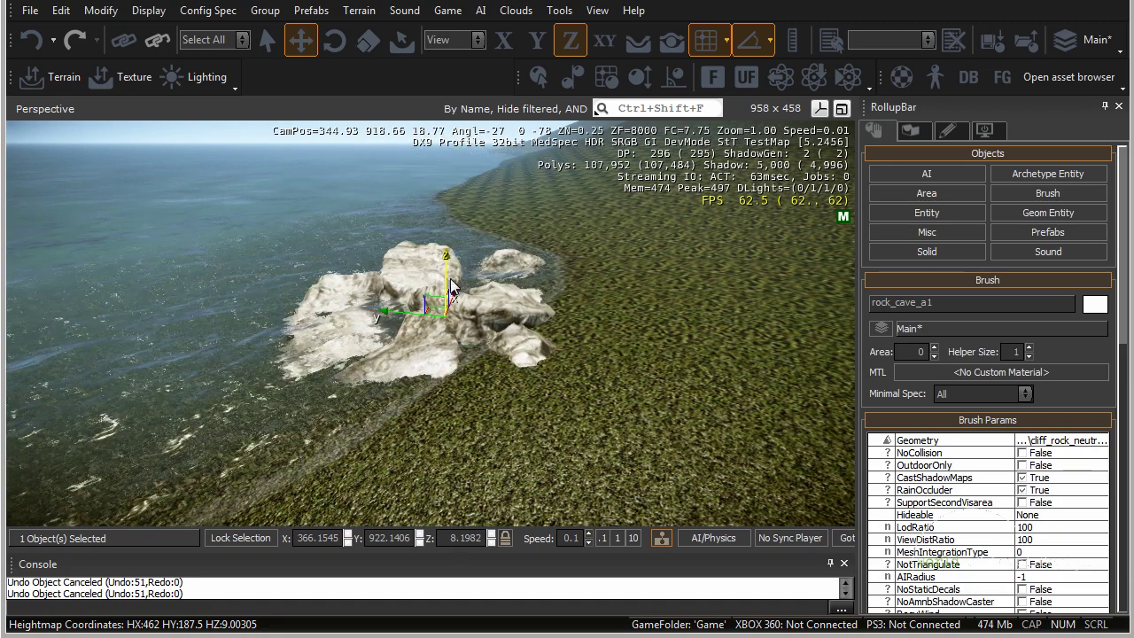
key(ctrl+z)
Try rotating rock_cave_a1 and scaling it along its Z axis, undoing the changes
key(2)
drag(445, 238, 369, 281)
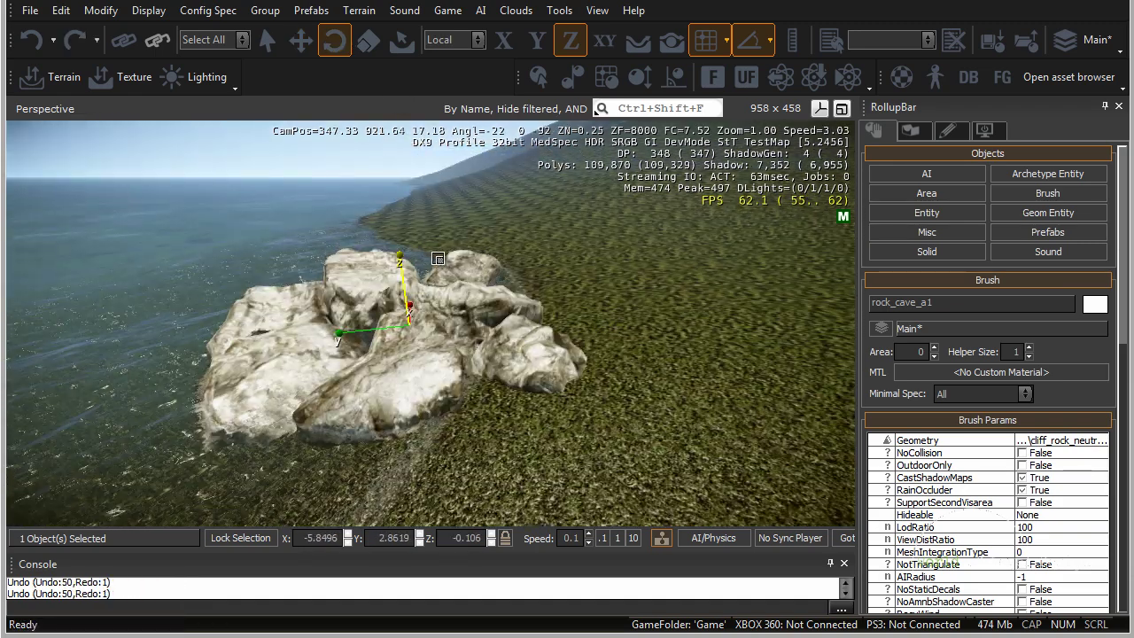
key(3)
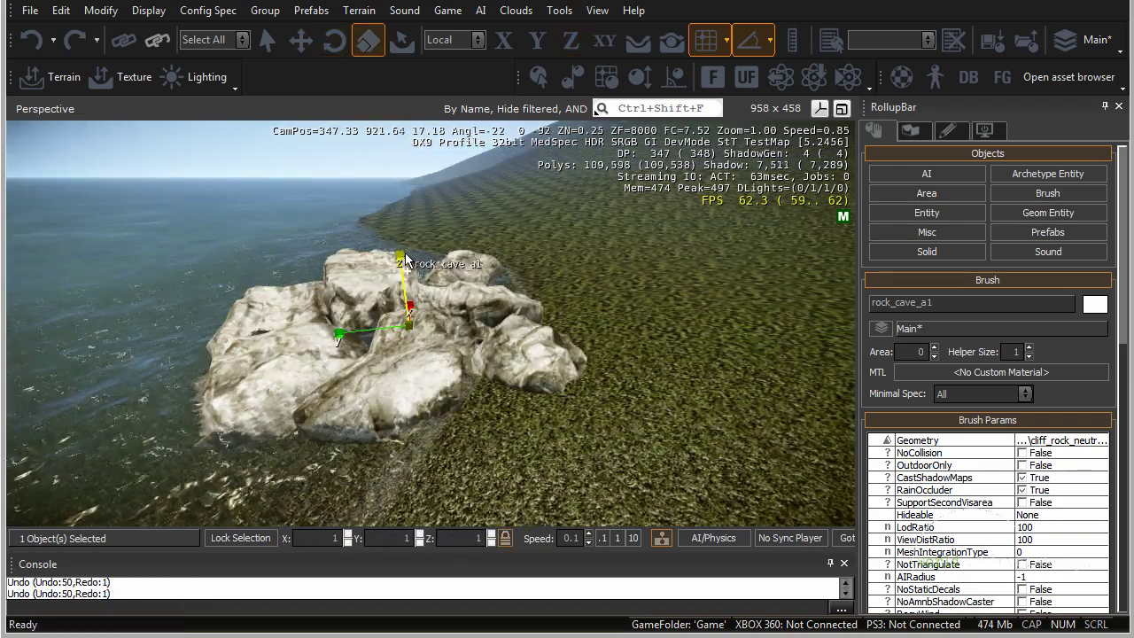
drag(405, 258, 394, 210)
key(ctrl+z)
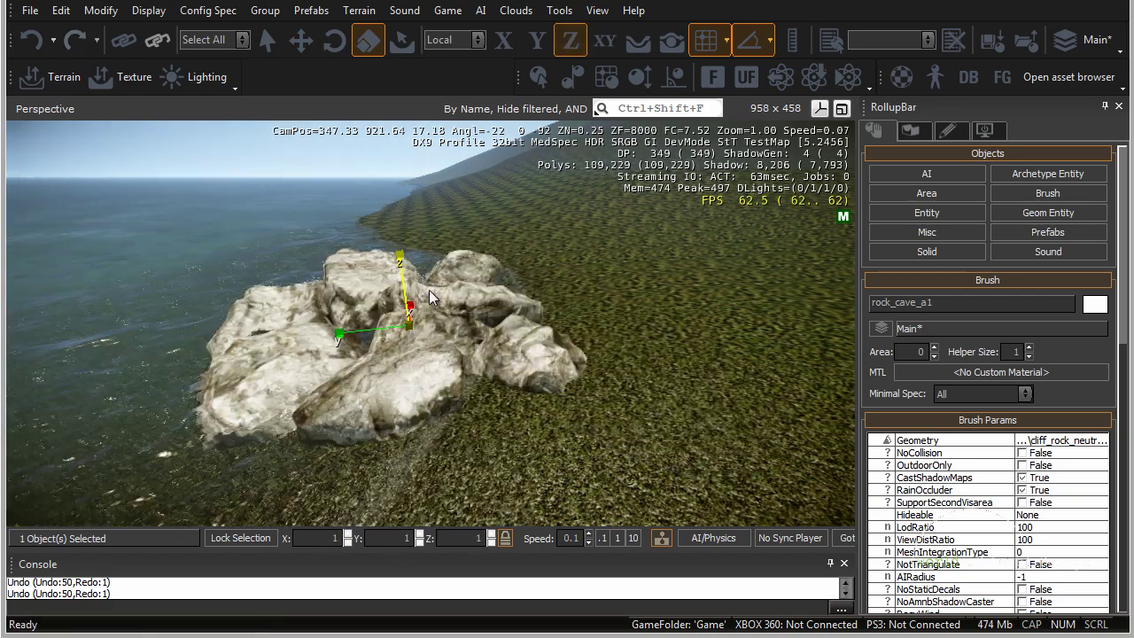
Try setting the X scale of rock_cave_a1 to 2 numerically, and undo the scaling
key(1)
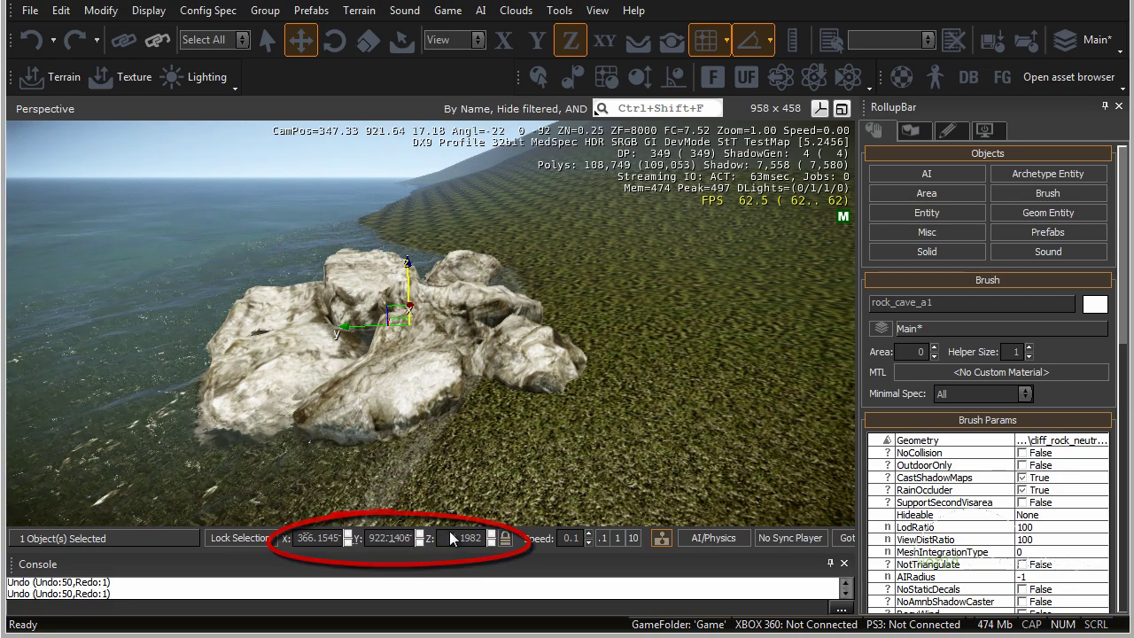
key(2)
key(3)
double_click(341, 538)
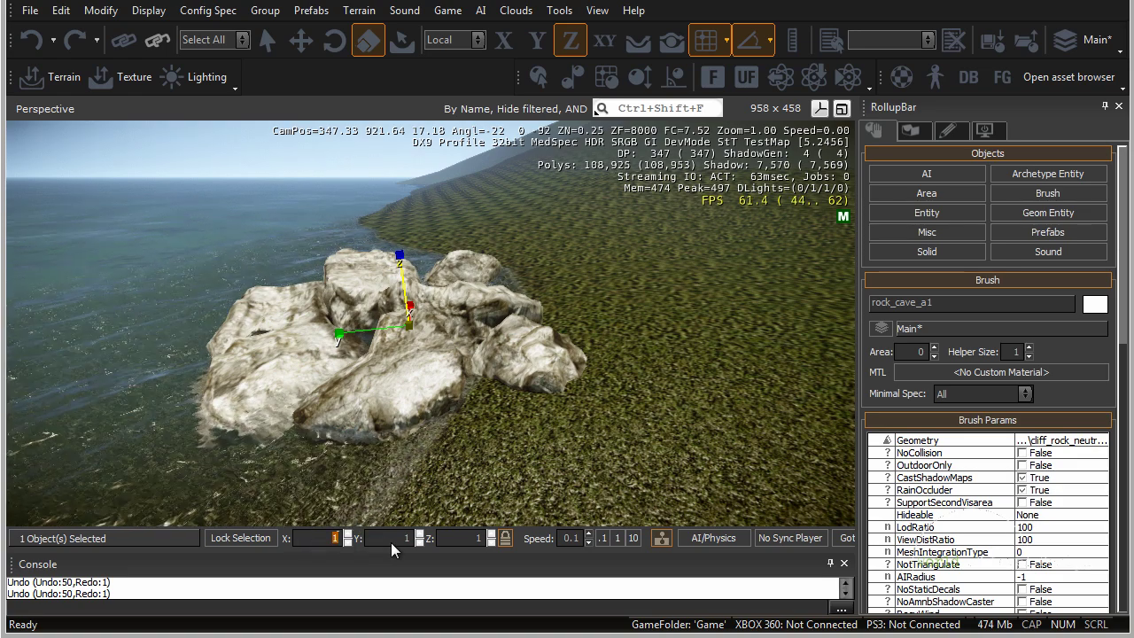
text(2)
key(Return)
right_drag(476, 367, 468, 378)
key(s)
key(d)
key(ctrl+z)
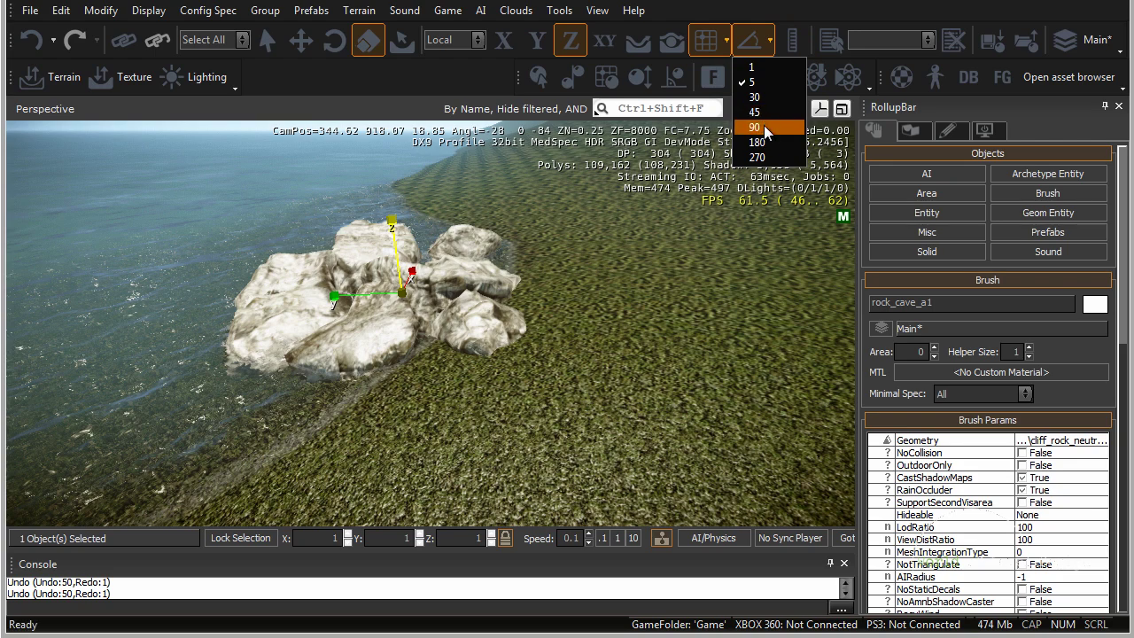
Try rotating rock_cave_a1 by 90 degrees about its Z axis with angle snapping, and undo the rotation
right_drag(489, 338, 491, 334)
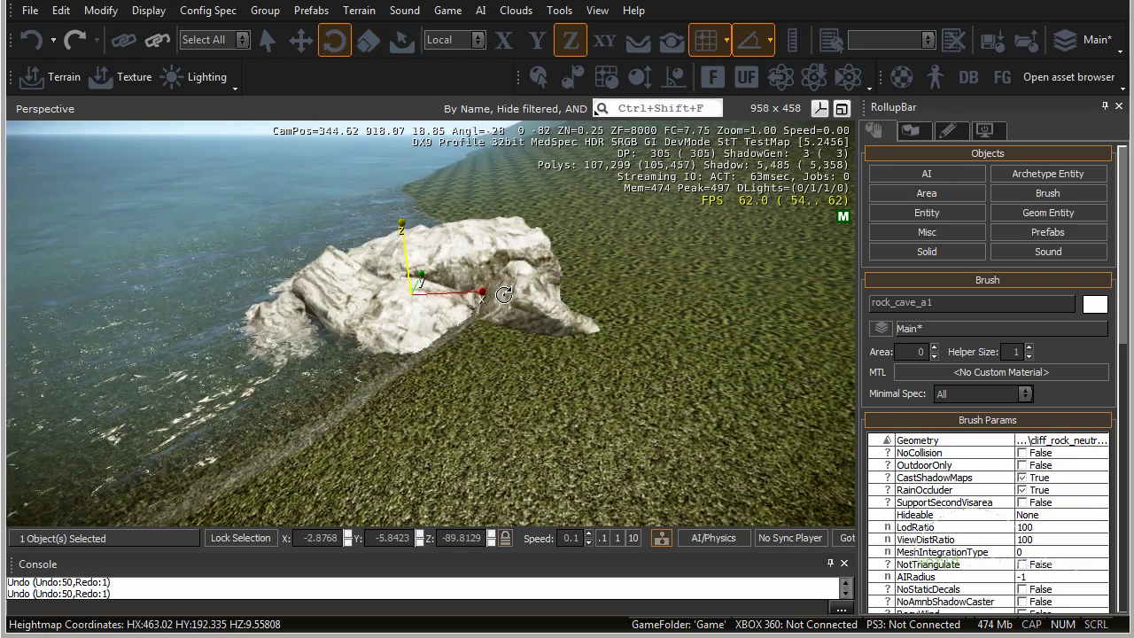
drag(511, 210, 510, 291)
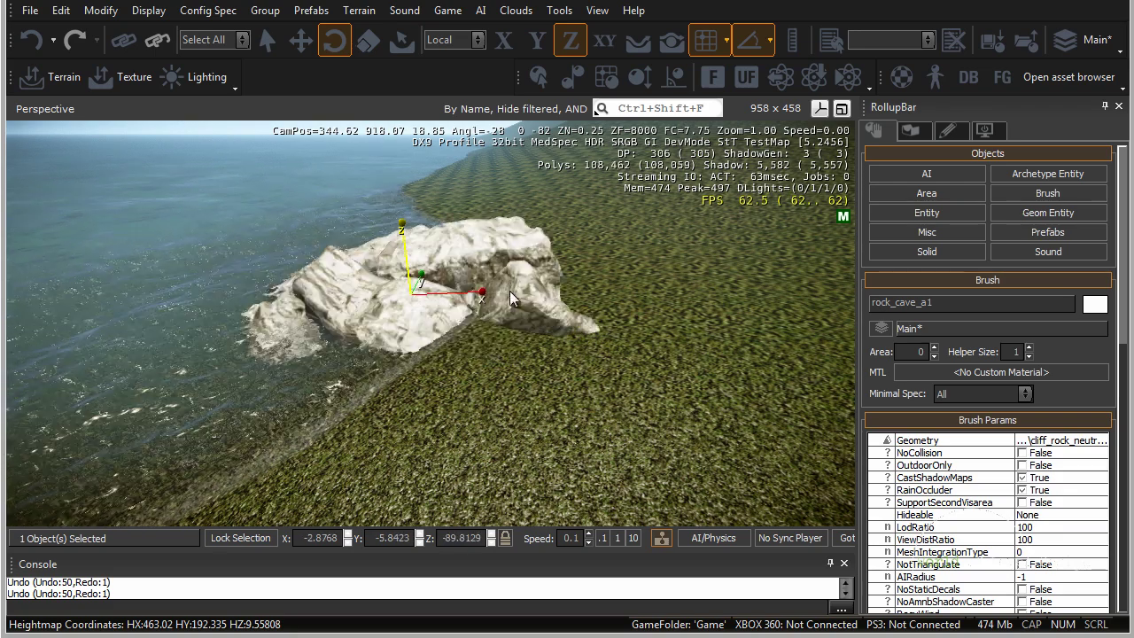
key(ctrl+z)
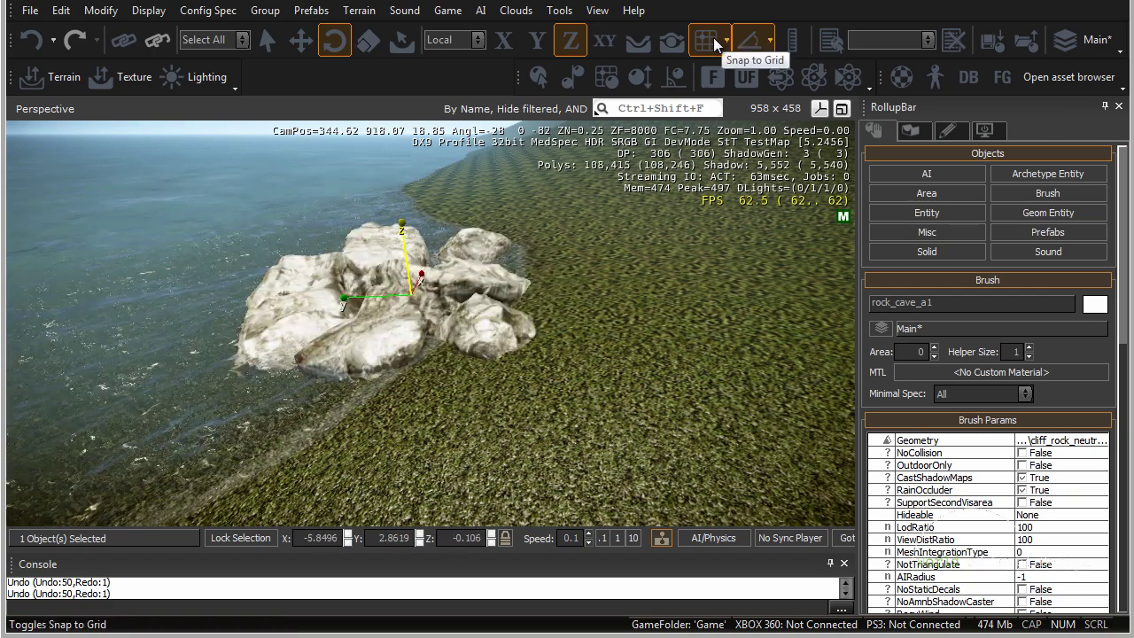
Set the grid snap size to 16 and try moving rock_cave_a1 with it
click(725, 39)
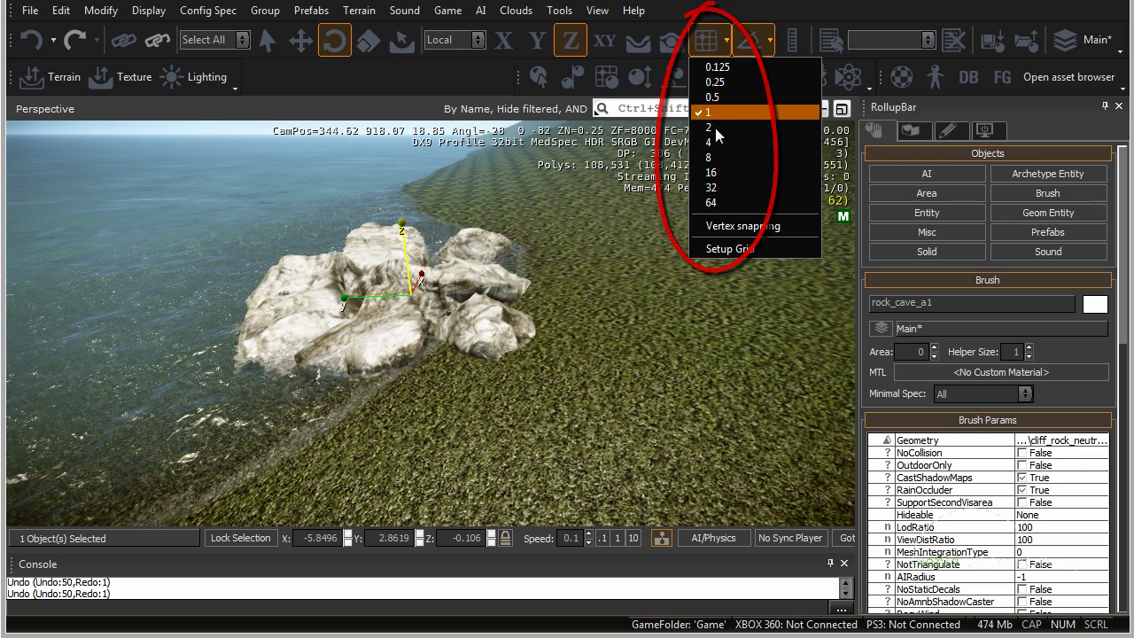
click(725, 173)
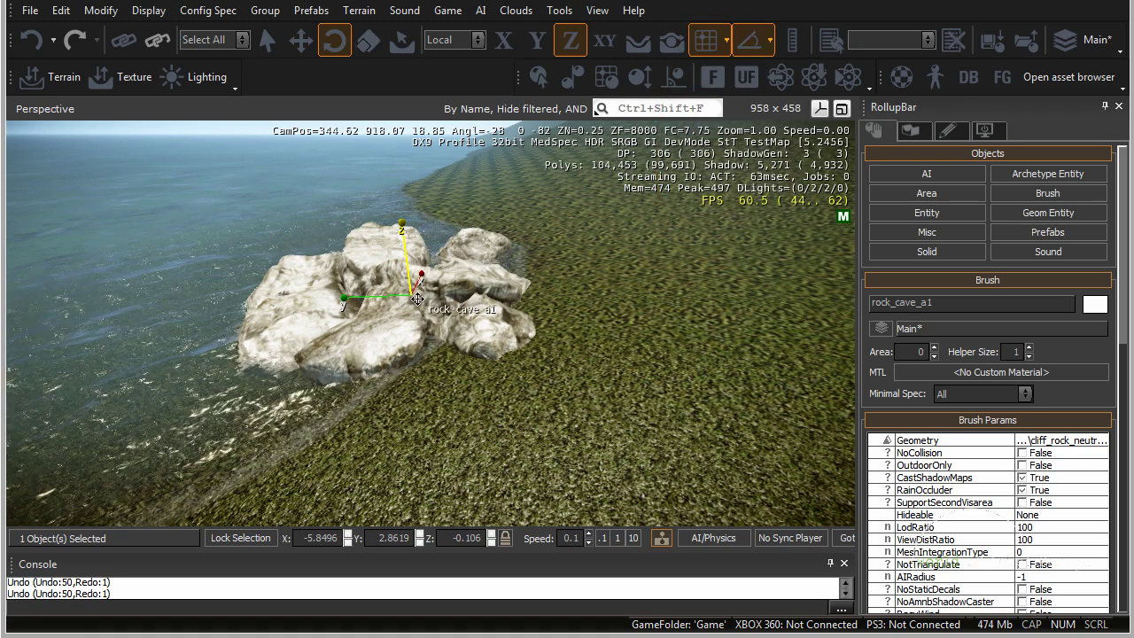
drag(394, 296, 363, 328)
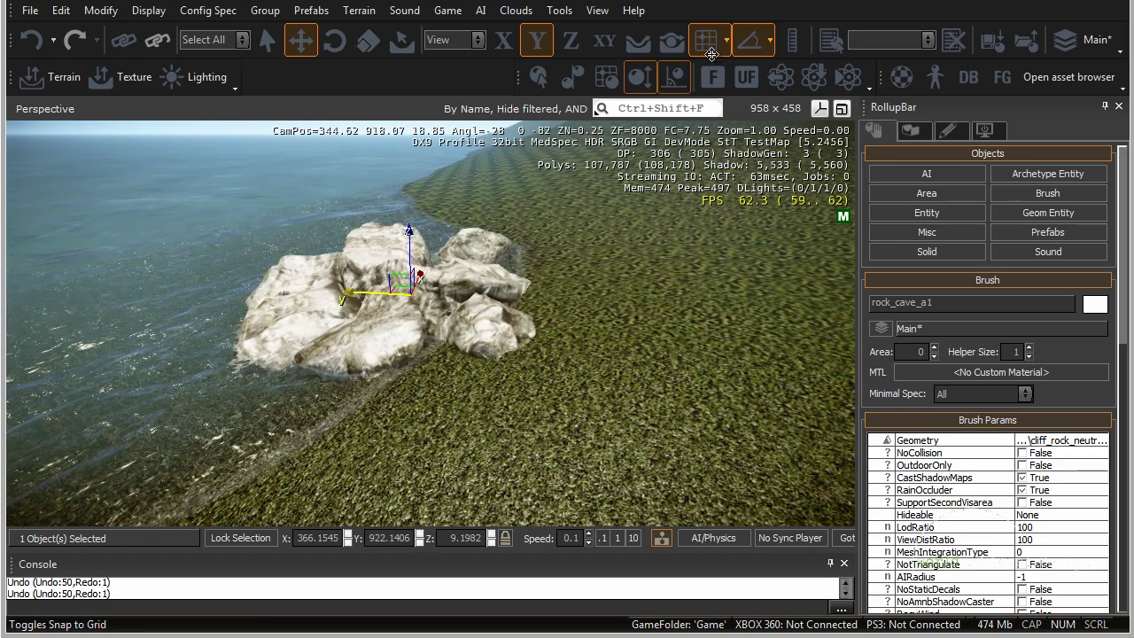
Set the grid snap size to 2 and move rock_cave_a1 in the XY plane and along Y to Y 926.1406
click(725, 39)
click(720, 128)
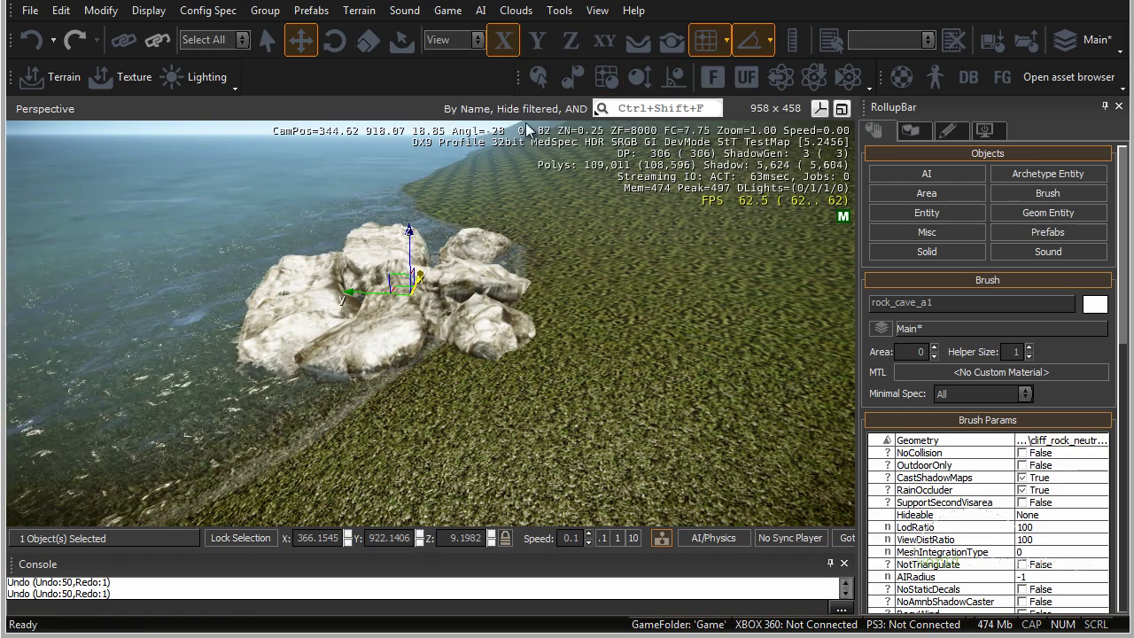
click(532, 40)
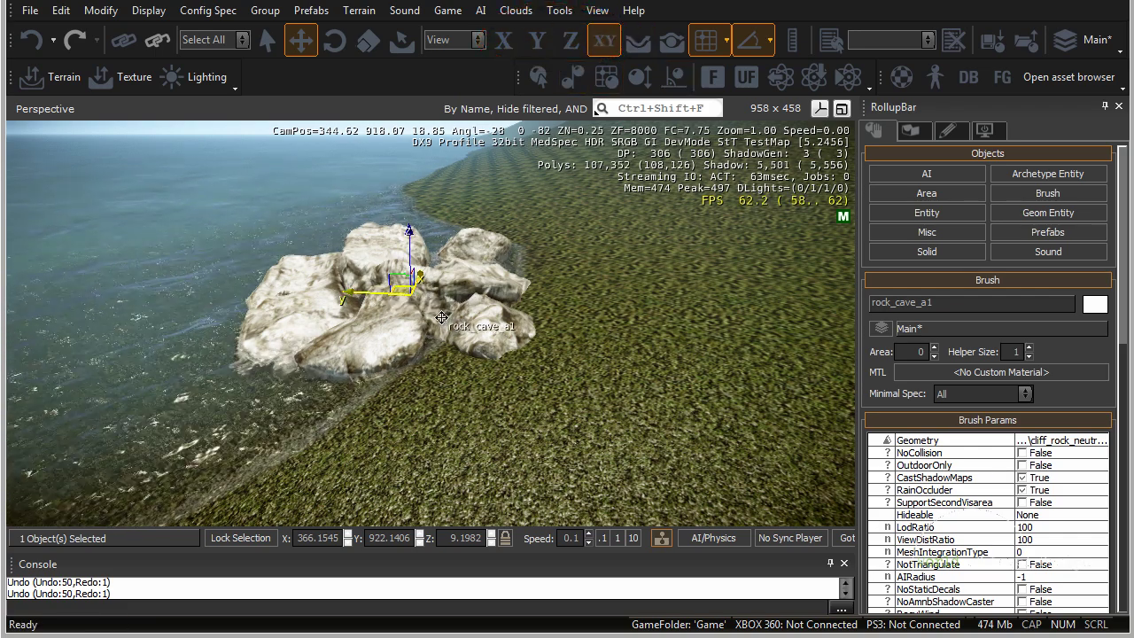
mouse_move(403, 291)
mouse_down()
mouse_move(675, 279)
mouse_move(301, 350)
mouse_move(558, 265)
mouse_move(399, 301)
mouse_move(749, 291)
mouse_move(567, 293)
mouse_move(432, 320)
mouse_move(520, 306)
mouse_up()
drag(507, 252, 467, 293)
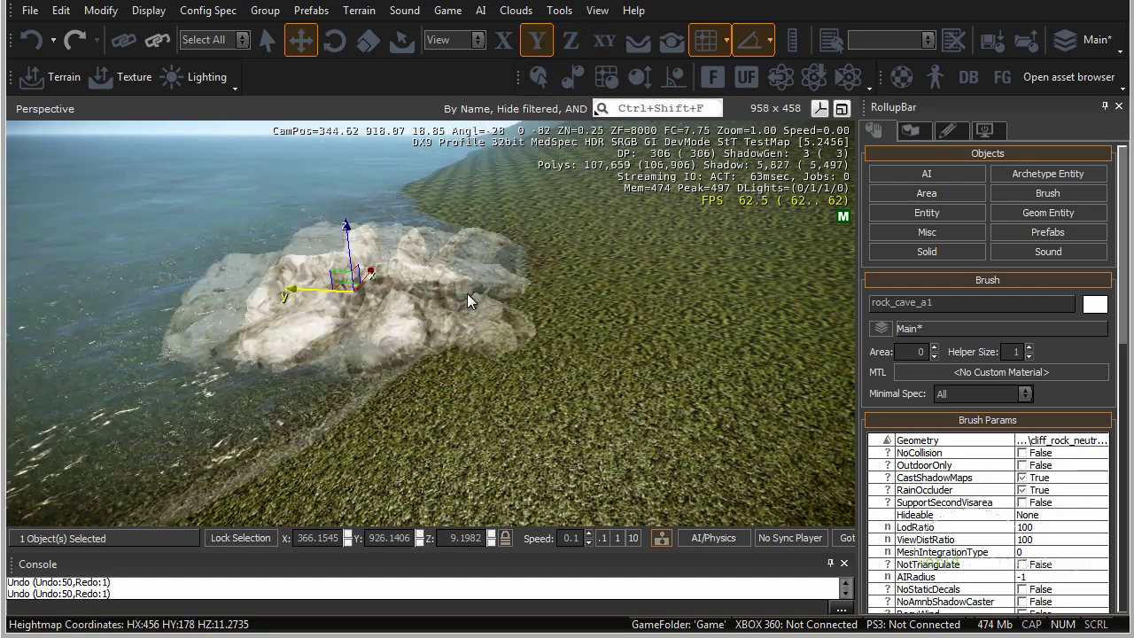
Try the X-axis constraint, and move rock_cave_a1 with terrain following to about X 366.08, Y 923.82, Z 9.03
click(507, 48)
click(538, 308)
drag(538, 308, 787, 288)
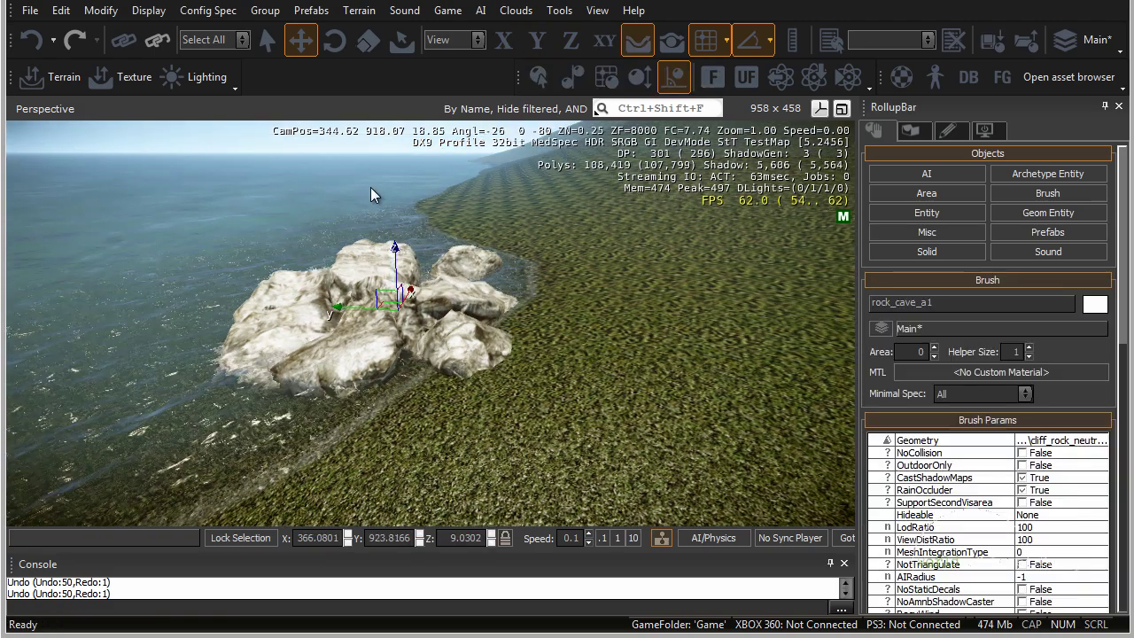
Compare the gizmo of rock_cave_a1 in the World and Local coordinate systems, leaving it set to Local
click(477, 40)
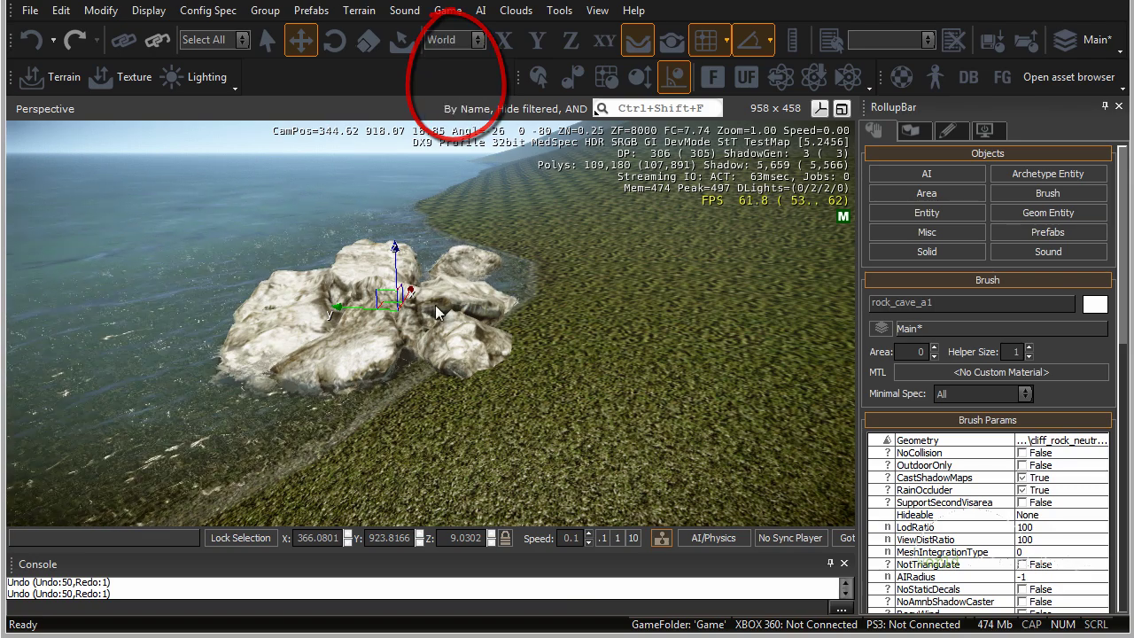
key(w)
right_drag(435, 305, 441, 314)
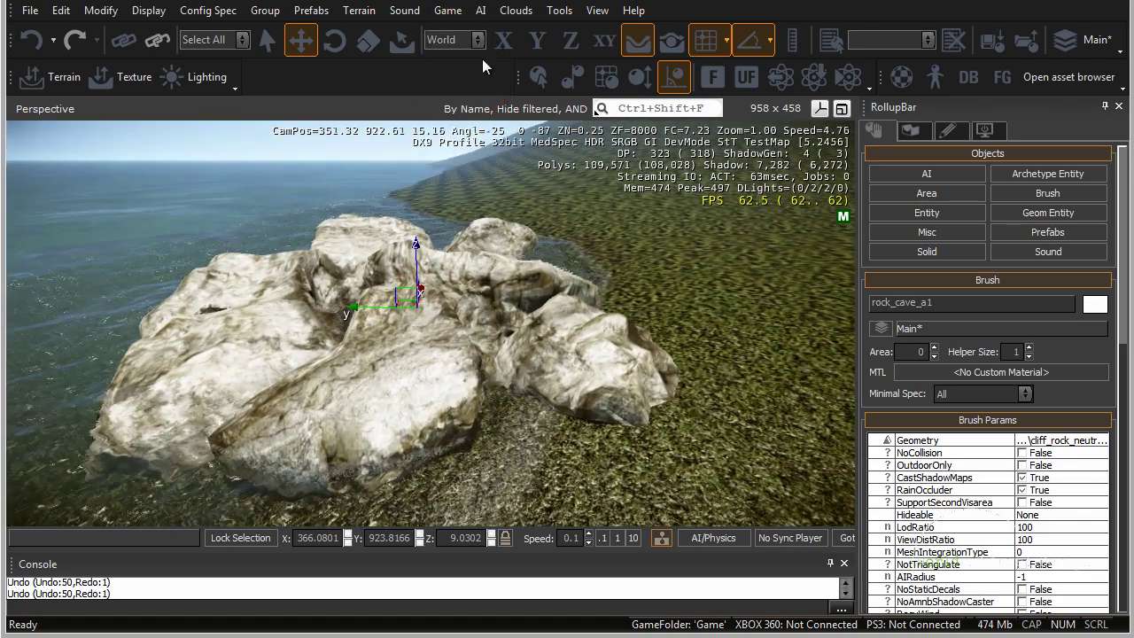
click(476, 40)
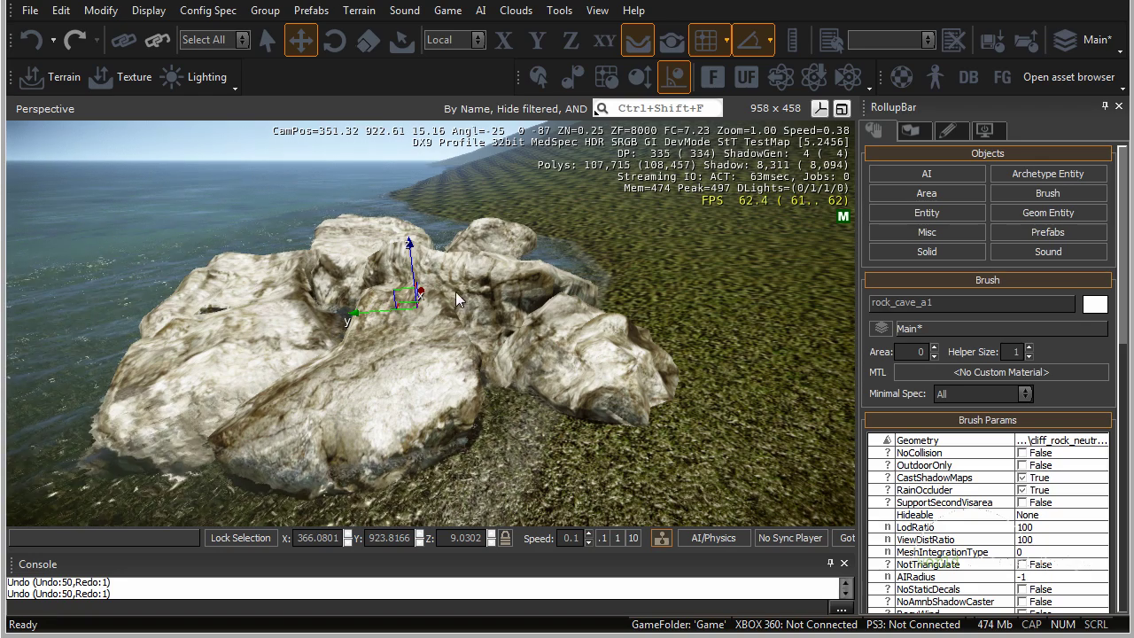
Try rotating rock_cave_a1 on its local axes to about X -5.22, Y -30.19, Z 22.85
key(w)
key(a)
right_drag(456, 292, 424, 291)
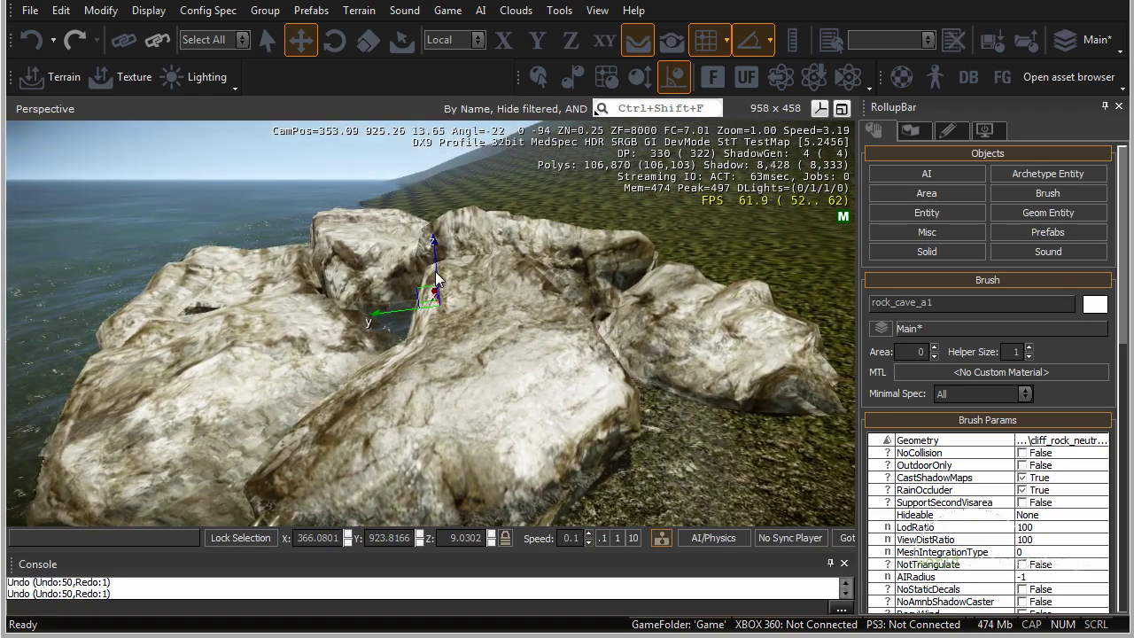
scroll(436, 280, down, 5)
click(335, 40)
mouse_move(433, 266)
mouse_down()
mouse_move(391, 260)
mouse_move(438, 239)
mouse_move(245, 209)
mouse_move(373, 239)
mouse_up()
drag(370, 320, 376, 359)
right_drag(452, 362, 441, 362)
key(w)
key(a)
key(s)
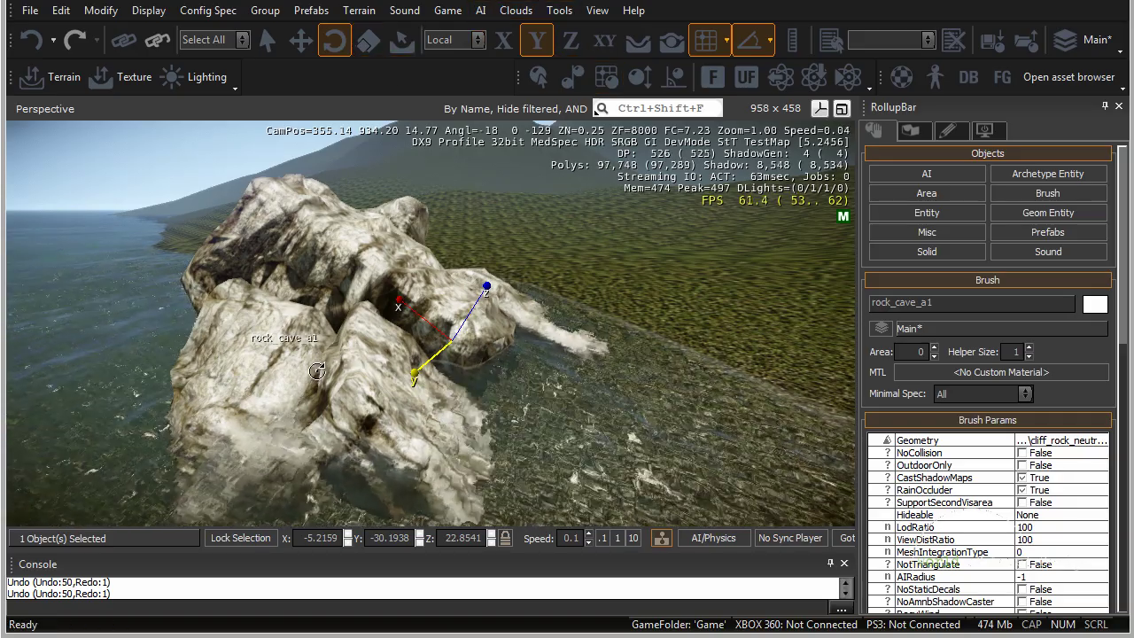
Try moving the tilted rock_cave_a1 along Y in the World coordinate system, to about Y 919.82
click(301, 40)
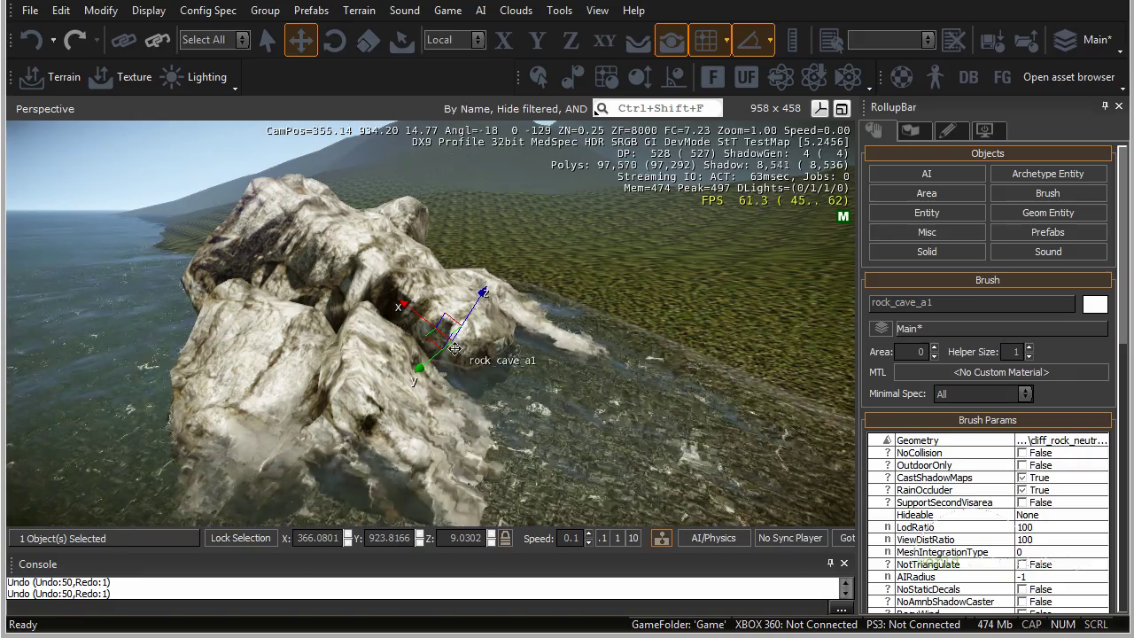
key(w)
right_drag(455, 348, 477, 340)
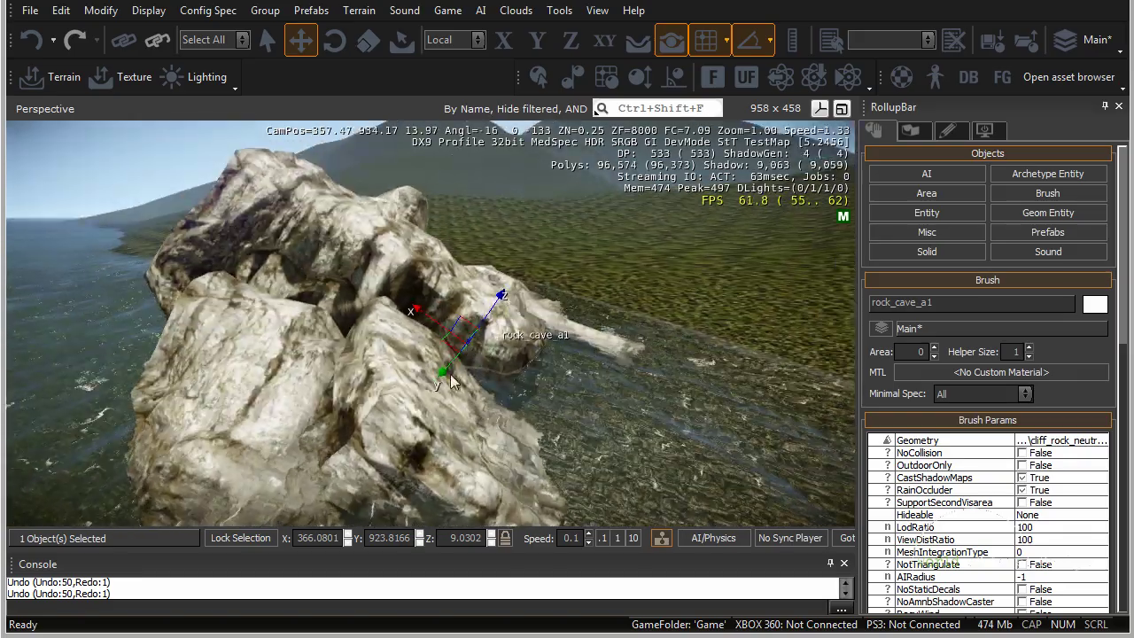
click(478, 41)
click(454, 100)
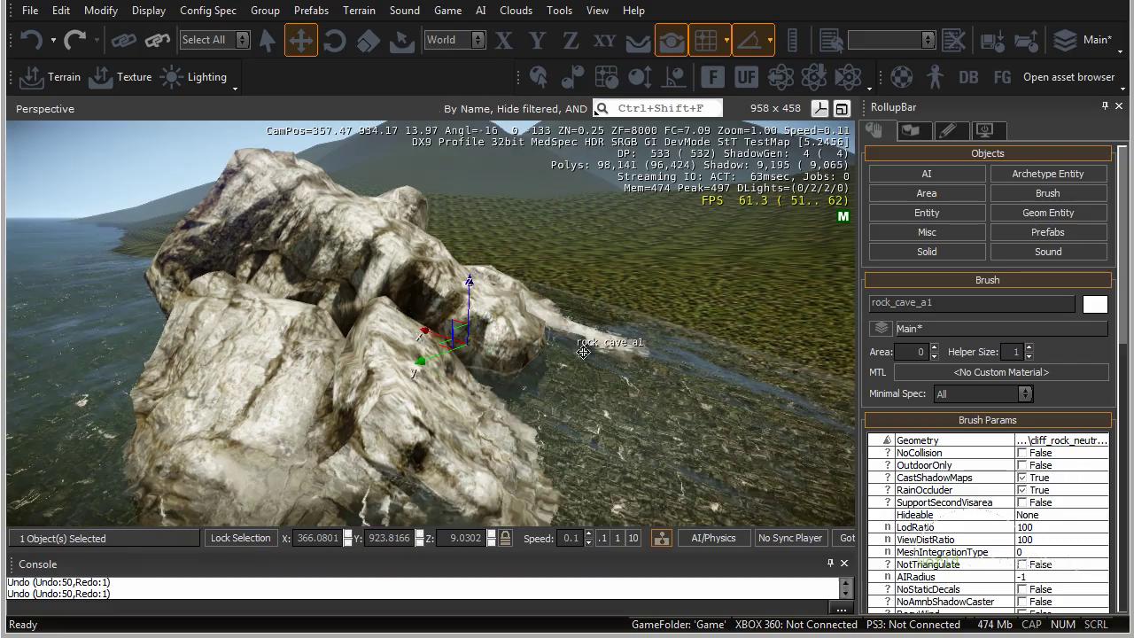
key(s)
right_drag(583, 351, 529, 357)
key(d)
drag(496, 359, 565, 341)
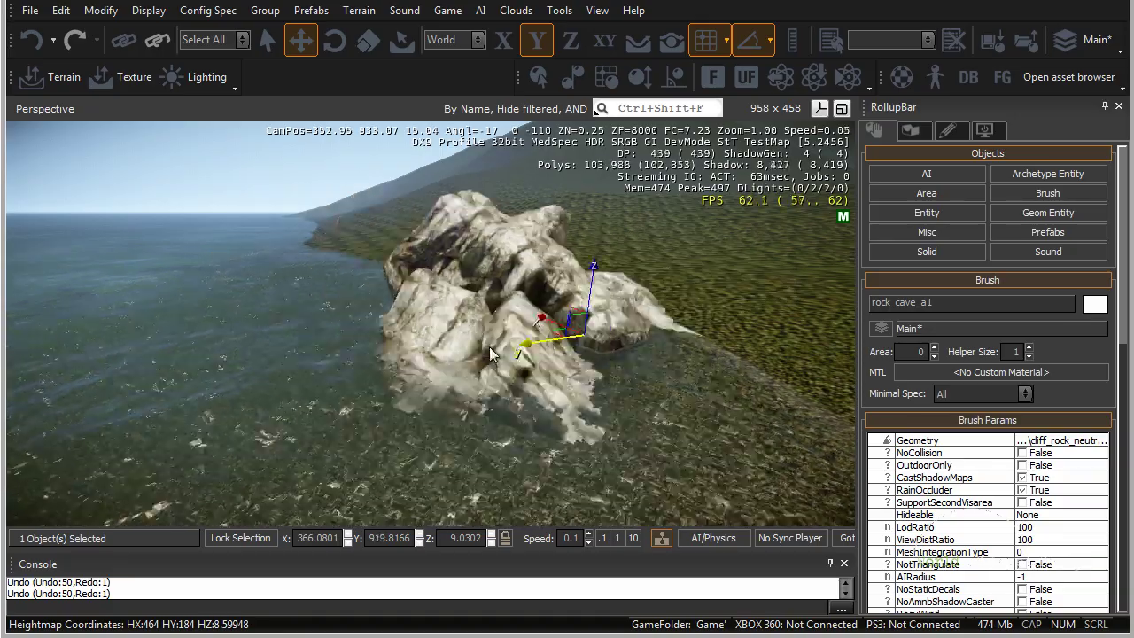
Try moving the tilted rock_cave_a1 along its X axis in the Local coordinate system
click(481, 41)
click(471, 71)
key(w)
right_drag(715, 317, 725, 326)
key(a)
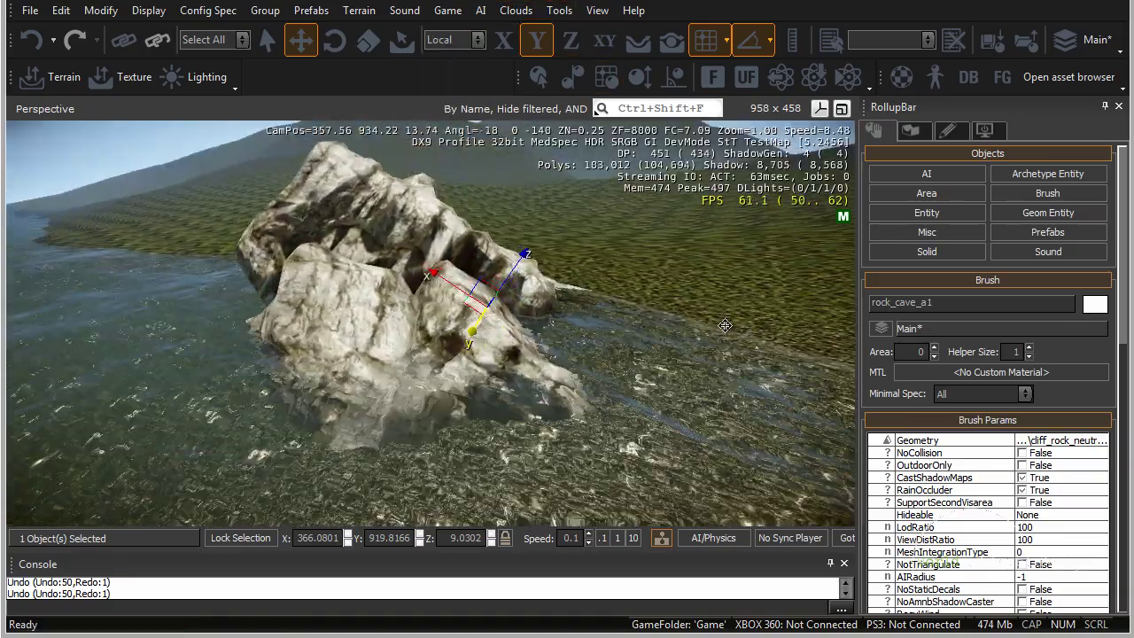
drag(457, 281, 389, 308)
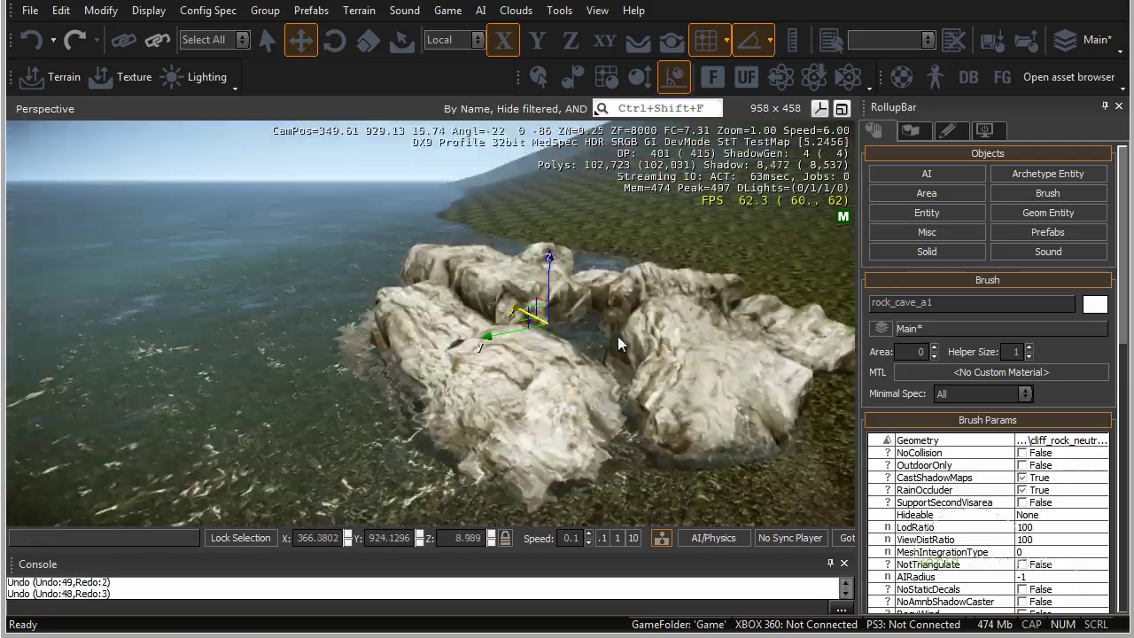
Bring the camera back to the selected rock_cave_a1 with Go to Selected Object and view it from several sides
key(s)
right_drag(617, 335, 555, 335)
key(w)
key(s)
key(a)
key(w)
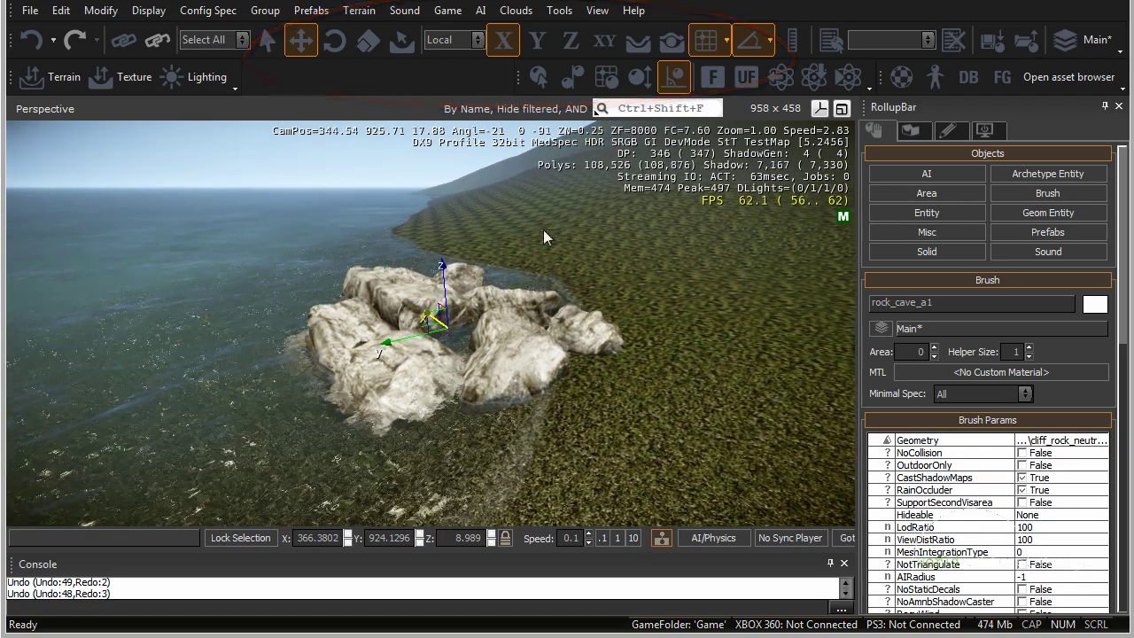
click(540, 78)
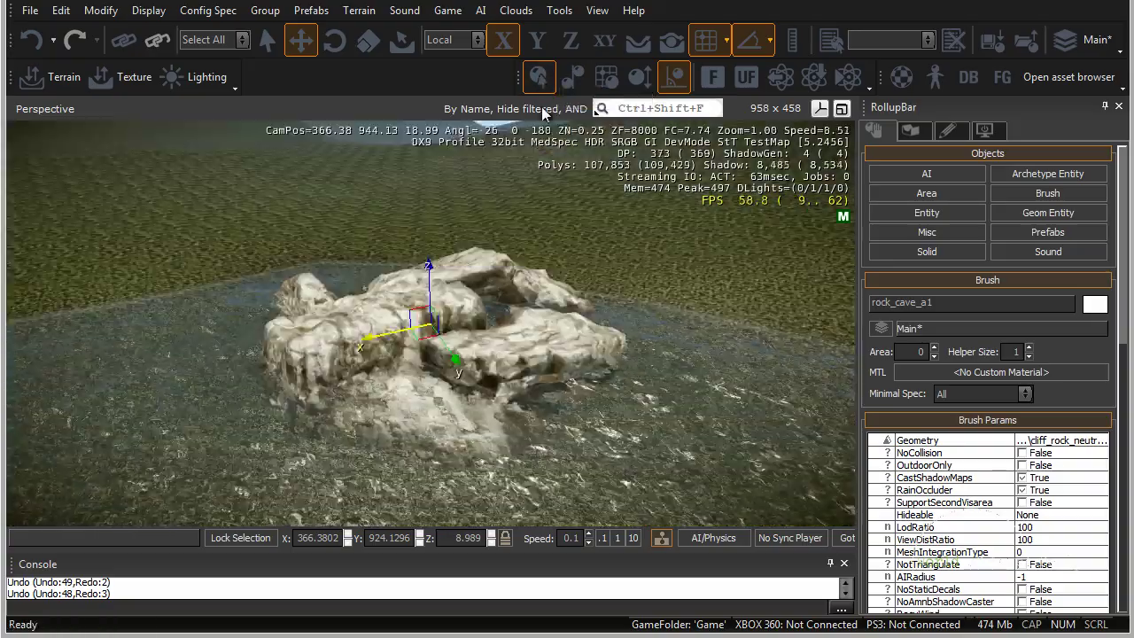
key(d)
right_drag(536, 249, 537, 248)
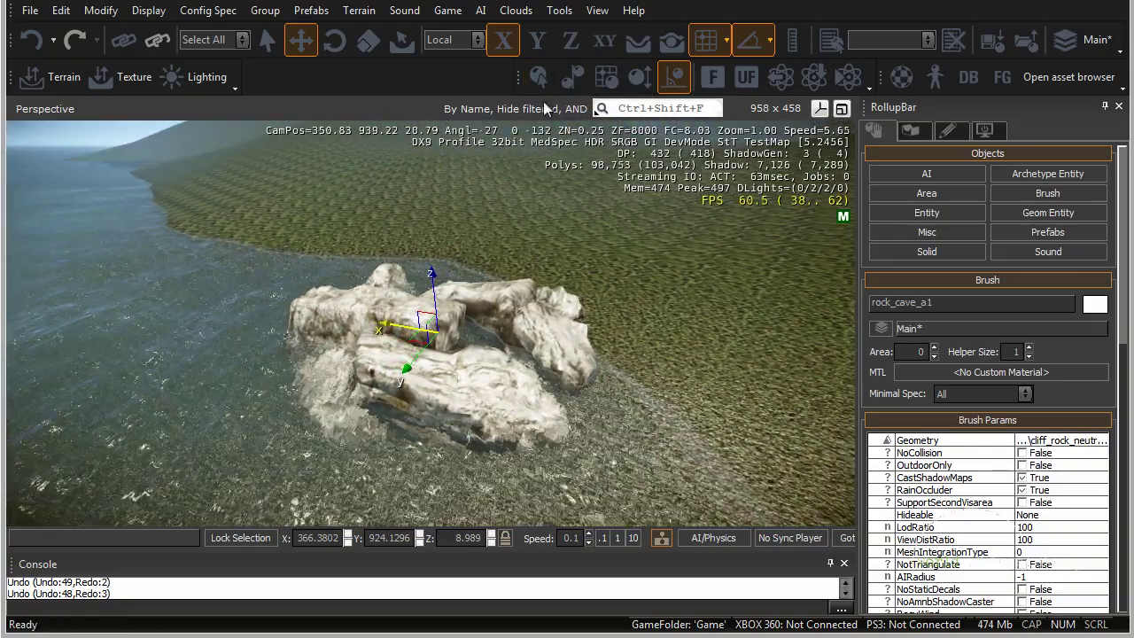
Try aligning rock_cave_a1 to the grid and setting its height to 12
click(609, 80)
click(635, 84)
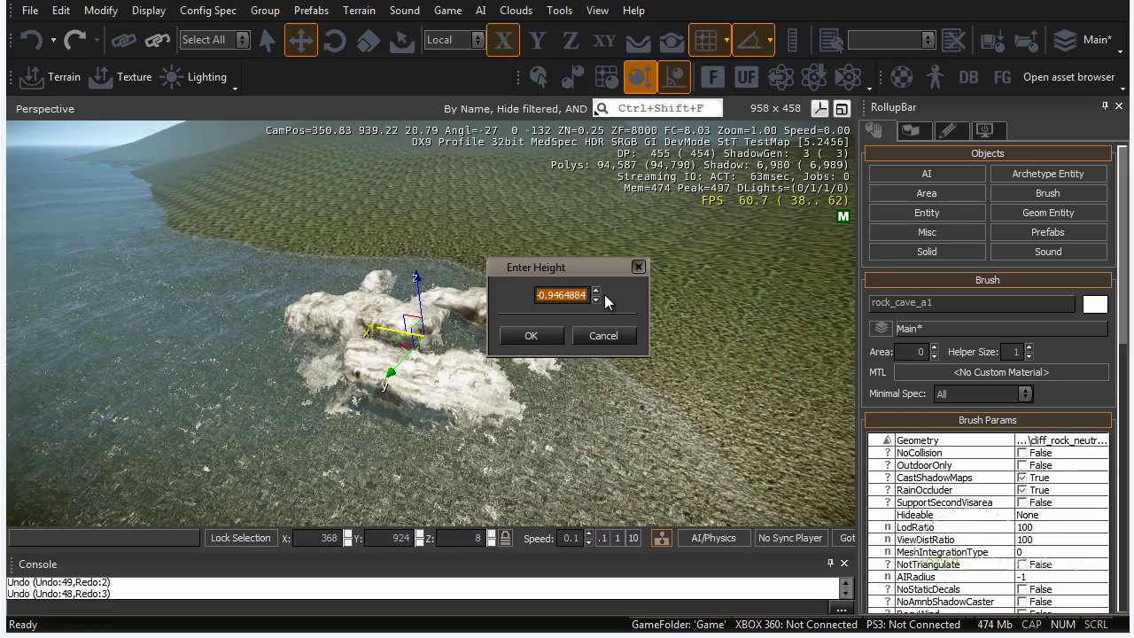
text(12)
click(532, 336)
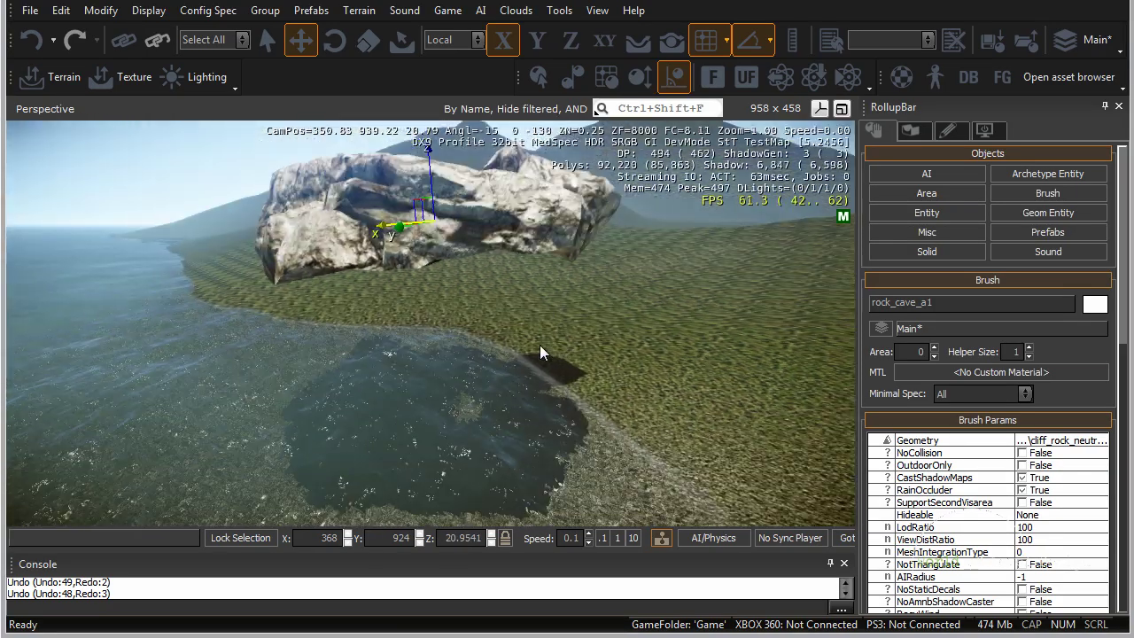
Duplicate rock_cave_a1, place the copy inland beside the original, and rotate it about Z to about -74.77
key(ctrl+c)
key(d)
right_drag(573, 374, 578, 375)
key(s)
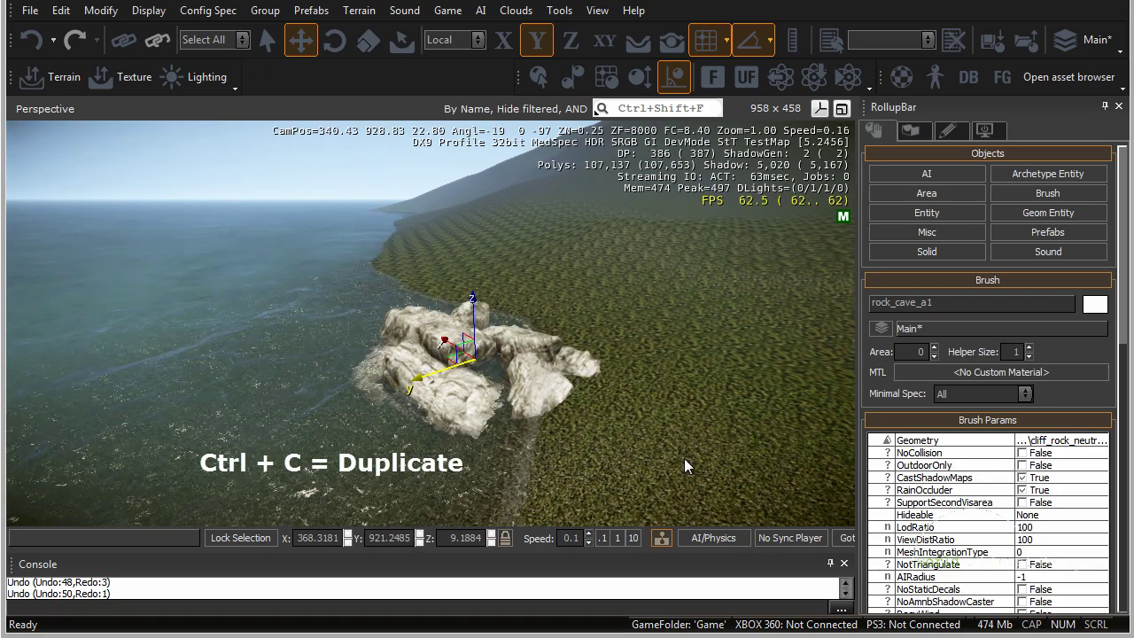
key(ctrl+c)
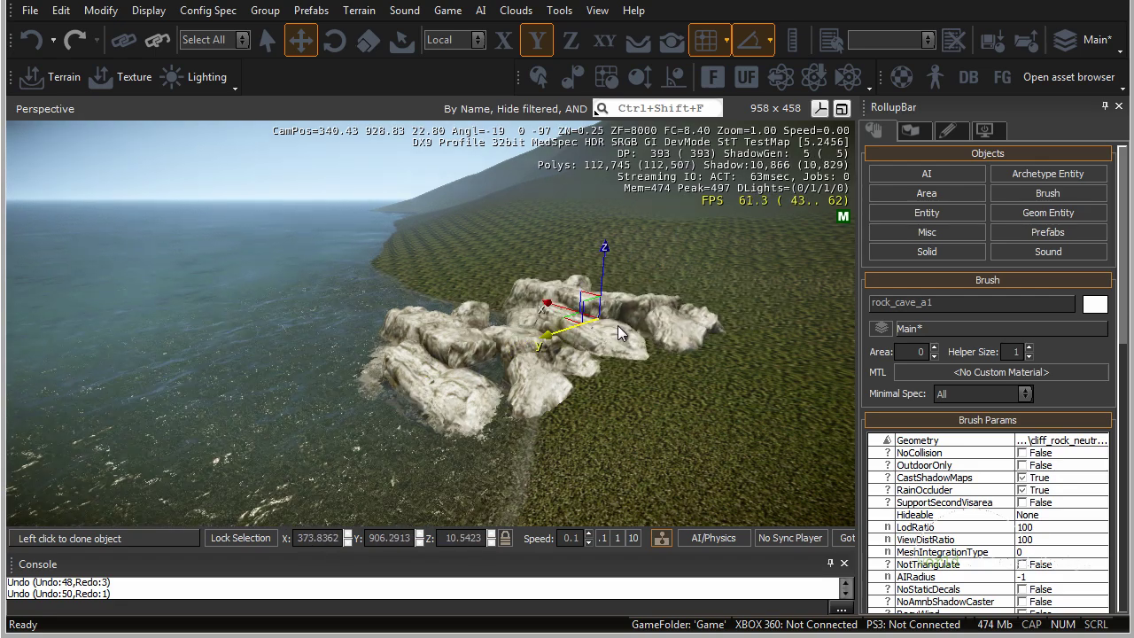
click(628, 322)
right_drag(654, 394, 645, 403)
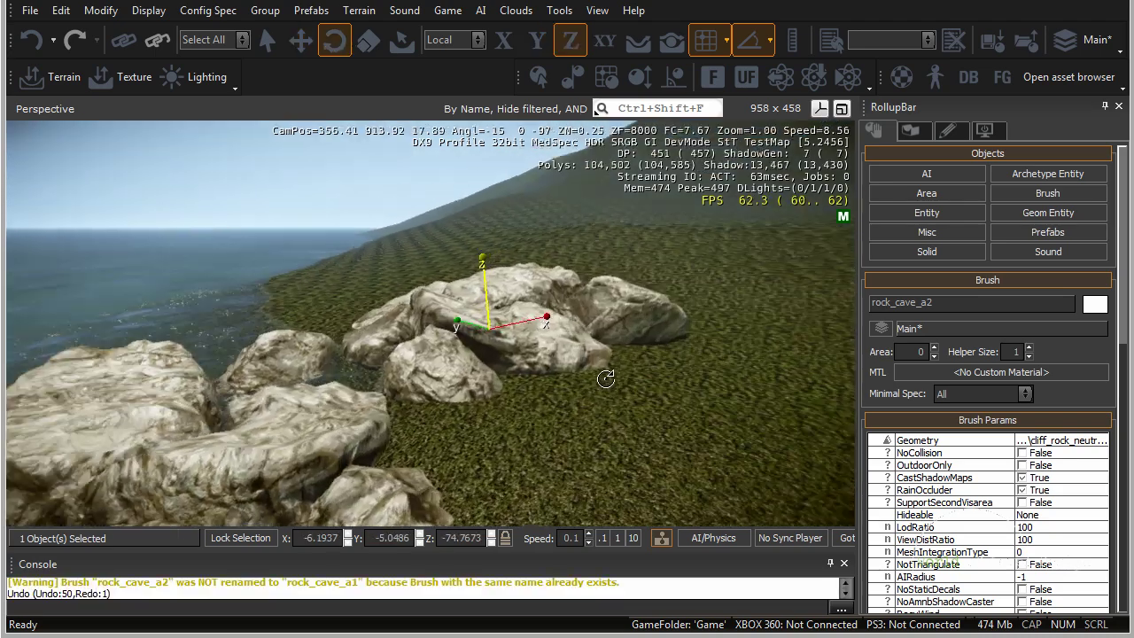
key(d)
right_drag(606, 379, 609, 378)
Browse the cliff_rocks brushes in the brush library and reselect rock_cave_a2 with the Move tool
click(1058, 195)
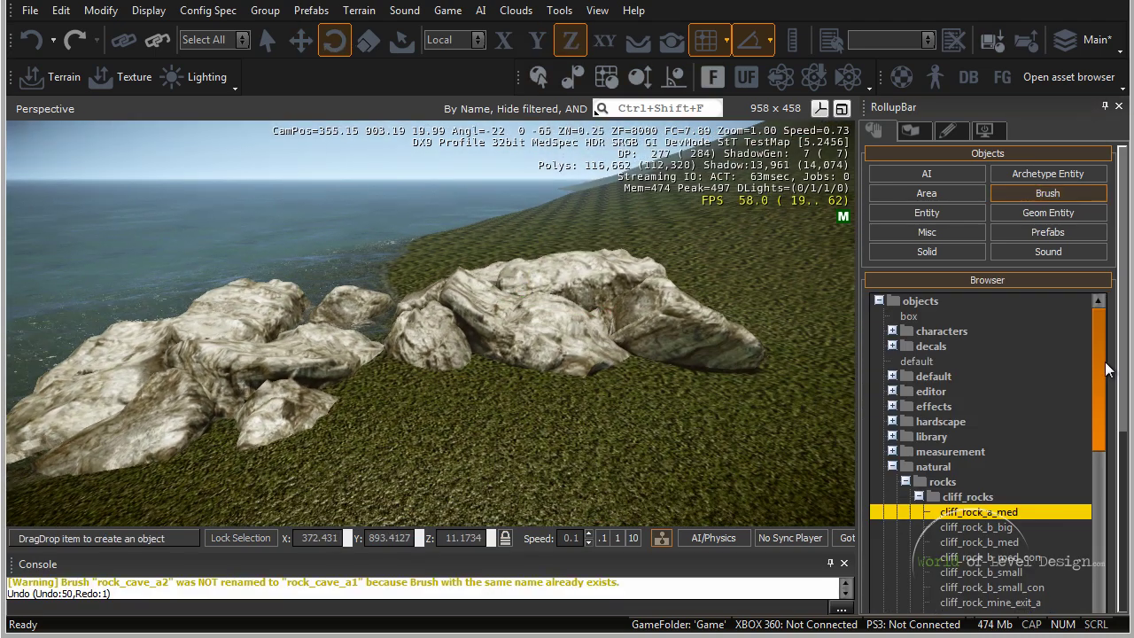
drag(1105, 361, 1092, 418)
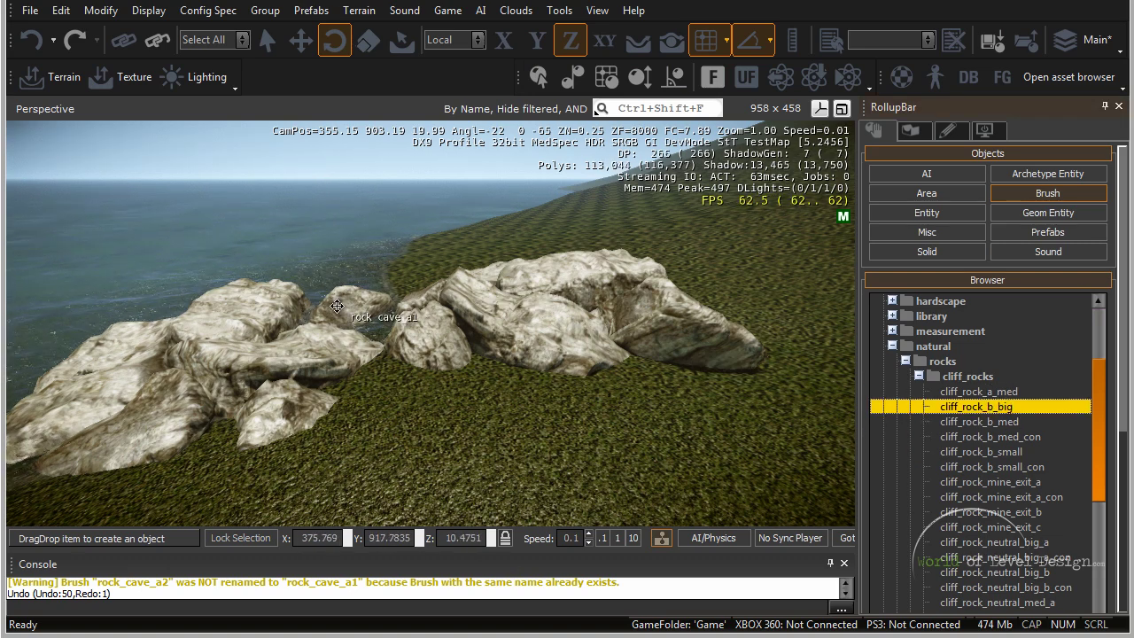
click(301, 43)
click(553, 320)
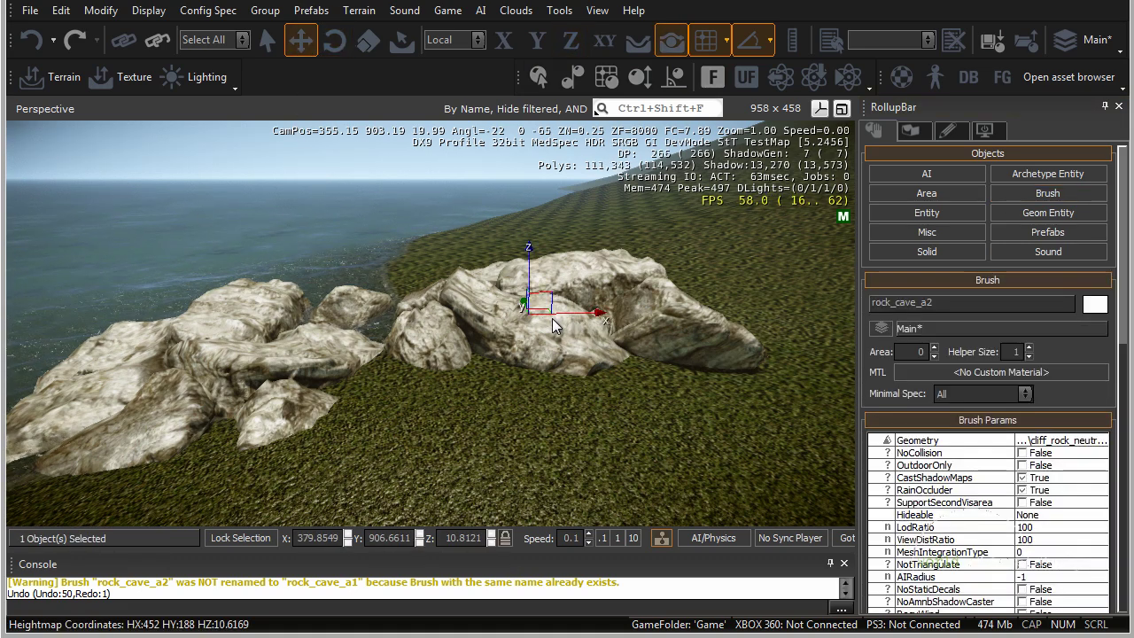
Try successive cliff_rocks models as the geometry of rock_cave_a2, from cliff_rock_a_med to cliff_rock_mine_exit_a_con
drag(1124, 298, 1121, 523)
click(1000, 295)
key(Down)
key(Down)
key(Down)
key(Down)
key(Down)
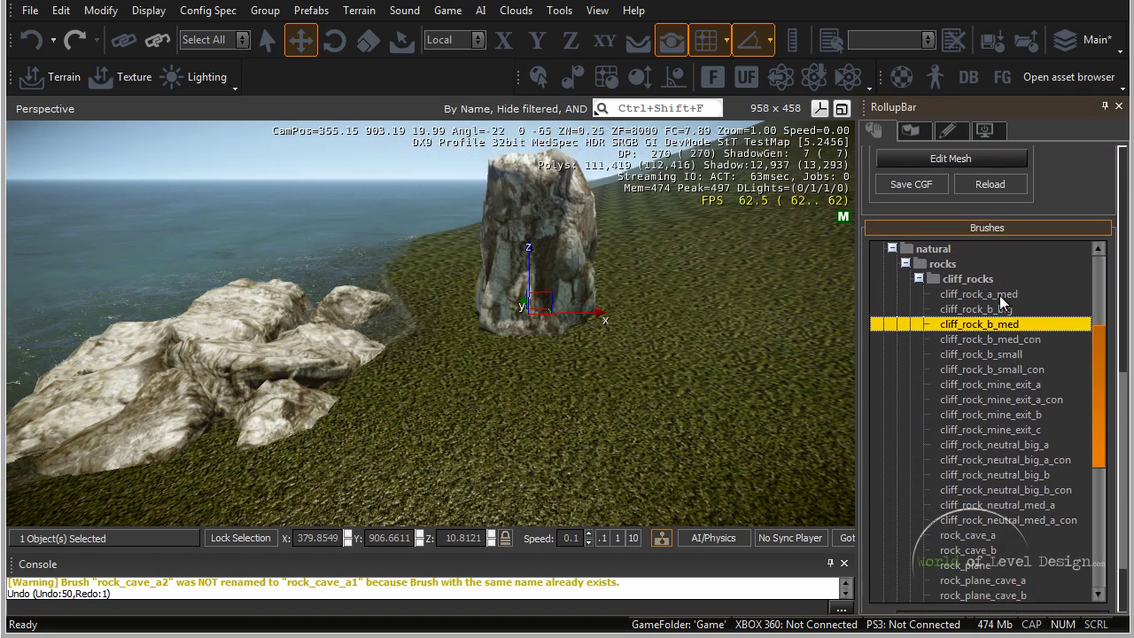
key(Down)
key(Down)
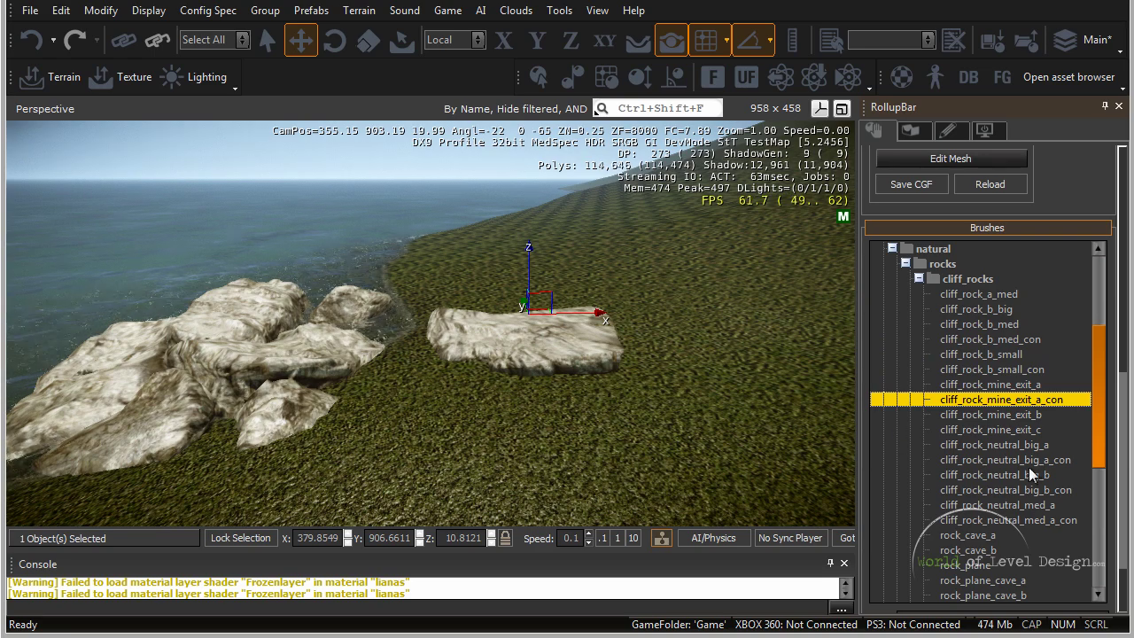
Swap the geometry of rock_cave_a2 to wooden_dock_01a and move it to the shoreline at about X 375.67, Y 922.04, Z 9.40
click(999, 522)
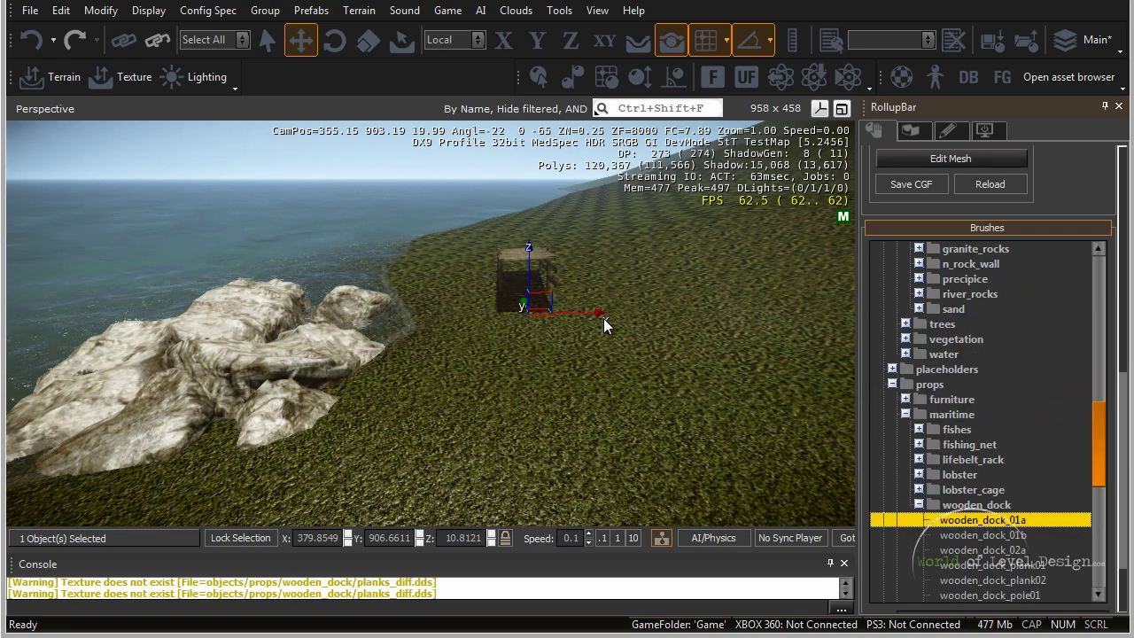
right_drag(604, 319, 607, 351)
key(w)
drag(576, 407, 273, 342)
key(w)
right_drag(381, 355, 393, 356)
key(d)
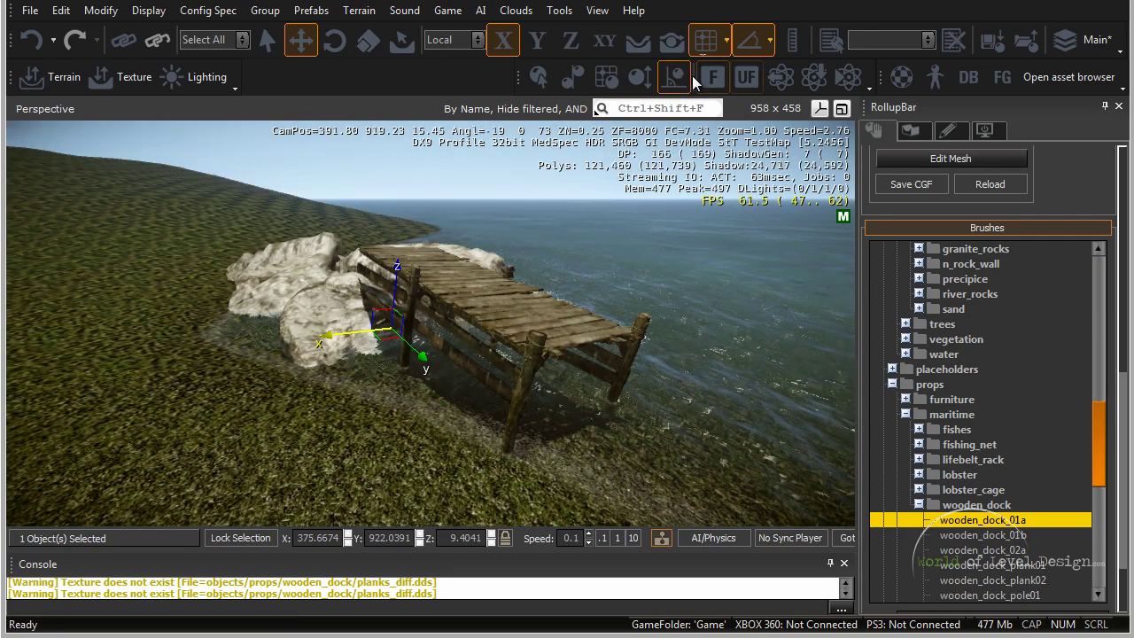
Move the dock along its Y axis and swap its geometry to wooden_dock_02a
click(678, 76)
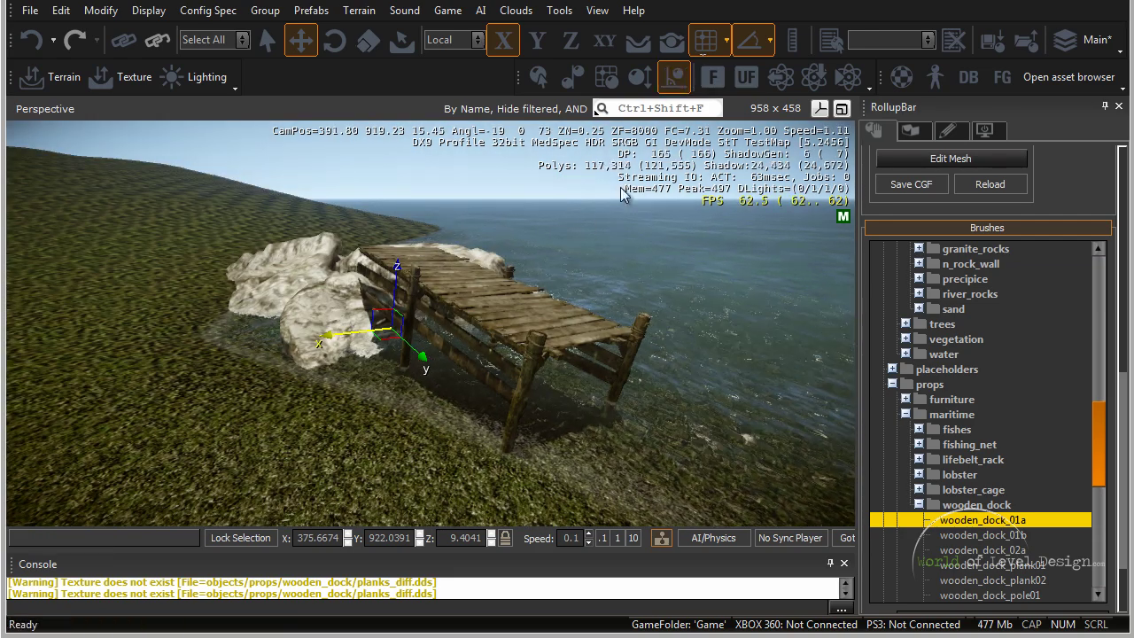
drag(425, 354, 456, 382)
click(1000, 548)
right_drag(706, 394, 705, 389)
key(s)
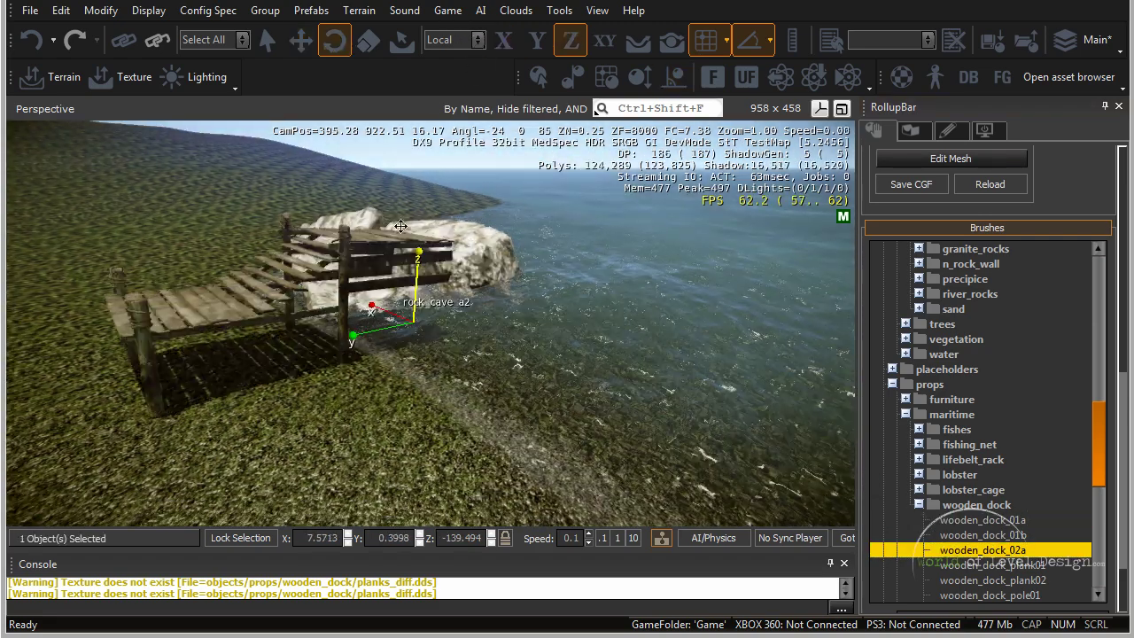
Move the dock along the shore to about X 383.04, Y 934.60, Z 7.96
click(301, 41)
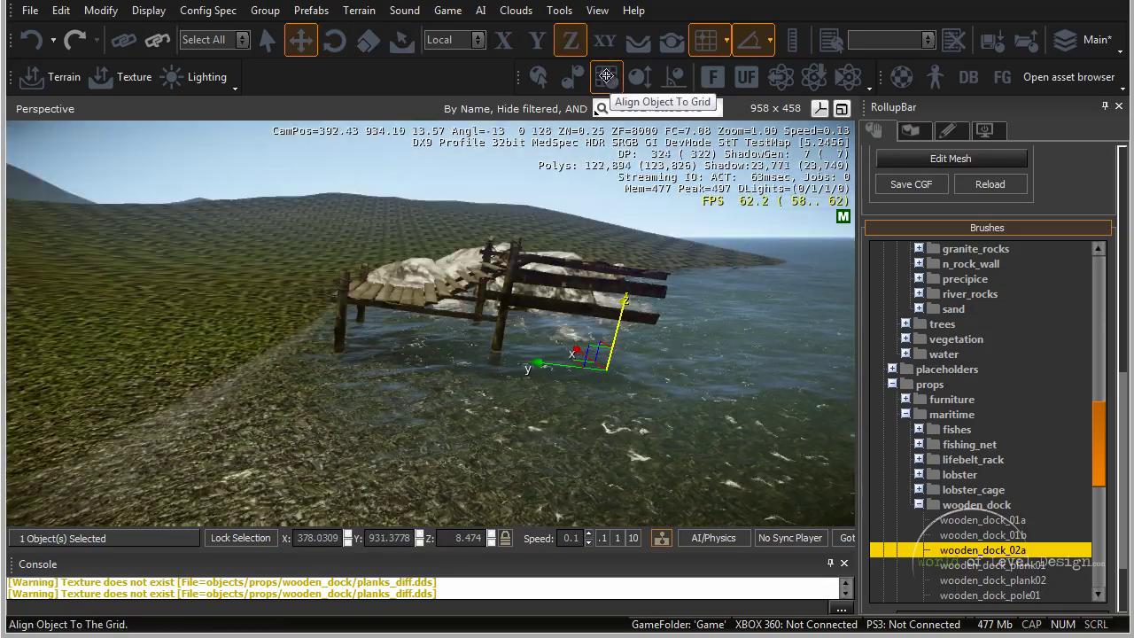
key(w)
right_drag(482, 372, 358, 282)
key(s)
Set the angle snap to 1 degree and rotate the dock about its X axis to about -1.43
click(770, 41)
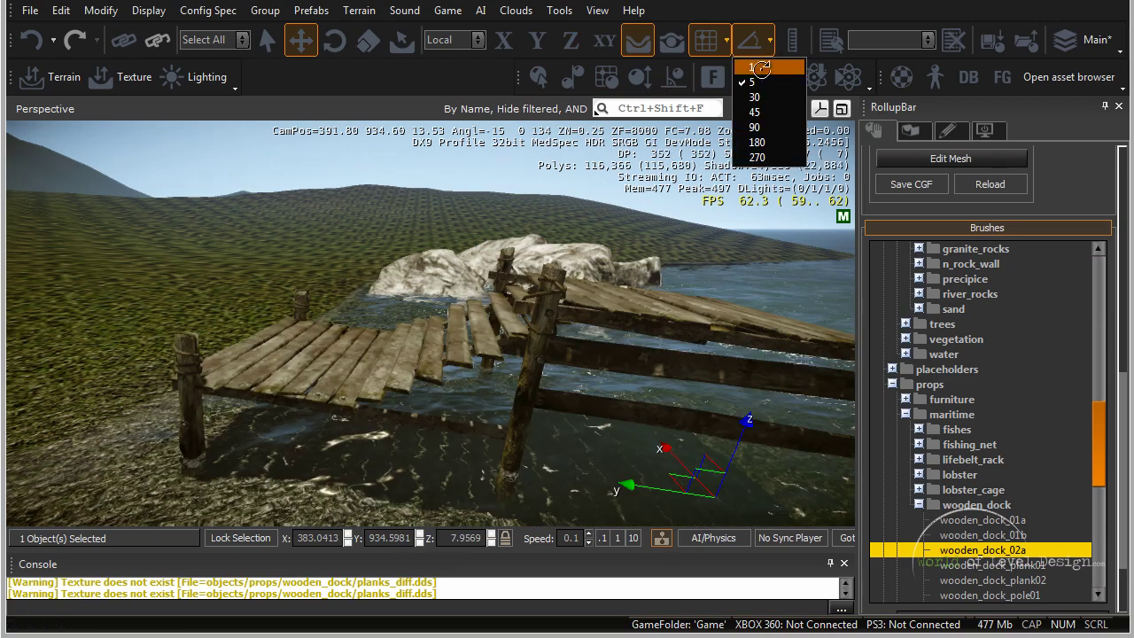
click(761, 69)
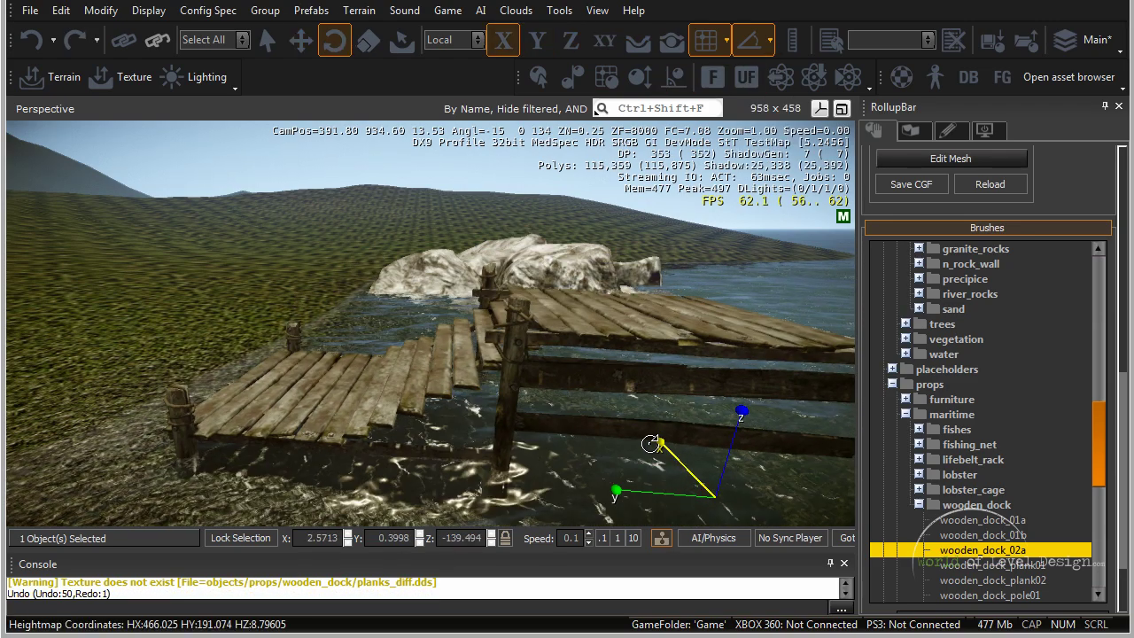
drag(654, 445, 649, 447)
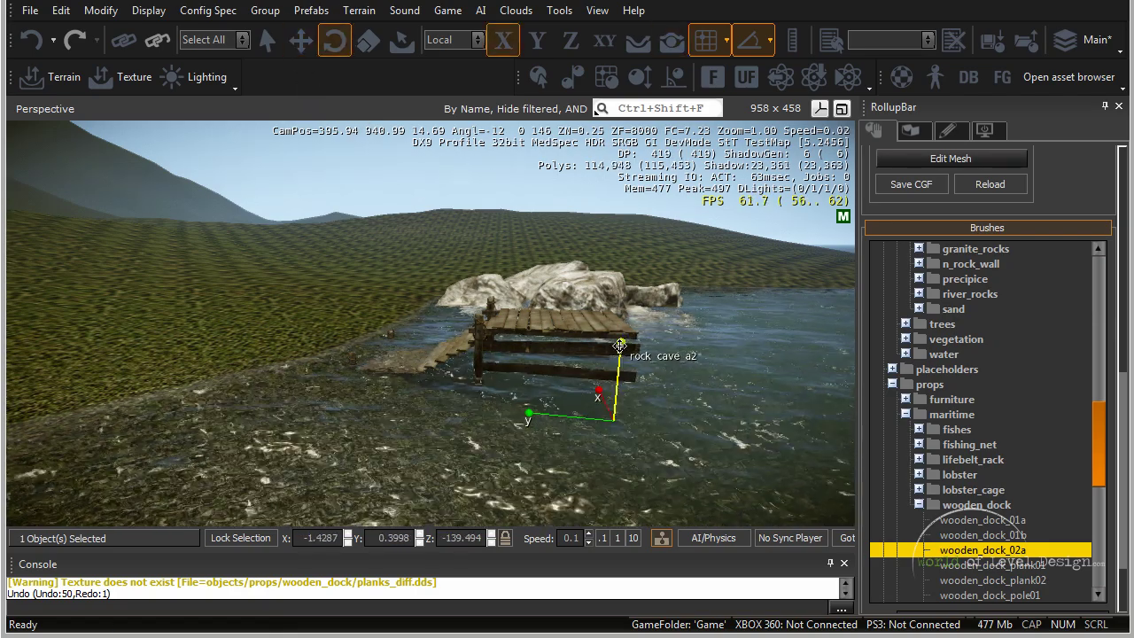
Move the dock up and down along Z, settling it at about Z 8.96
key(1)
drag(625, 346, 631, 243)
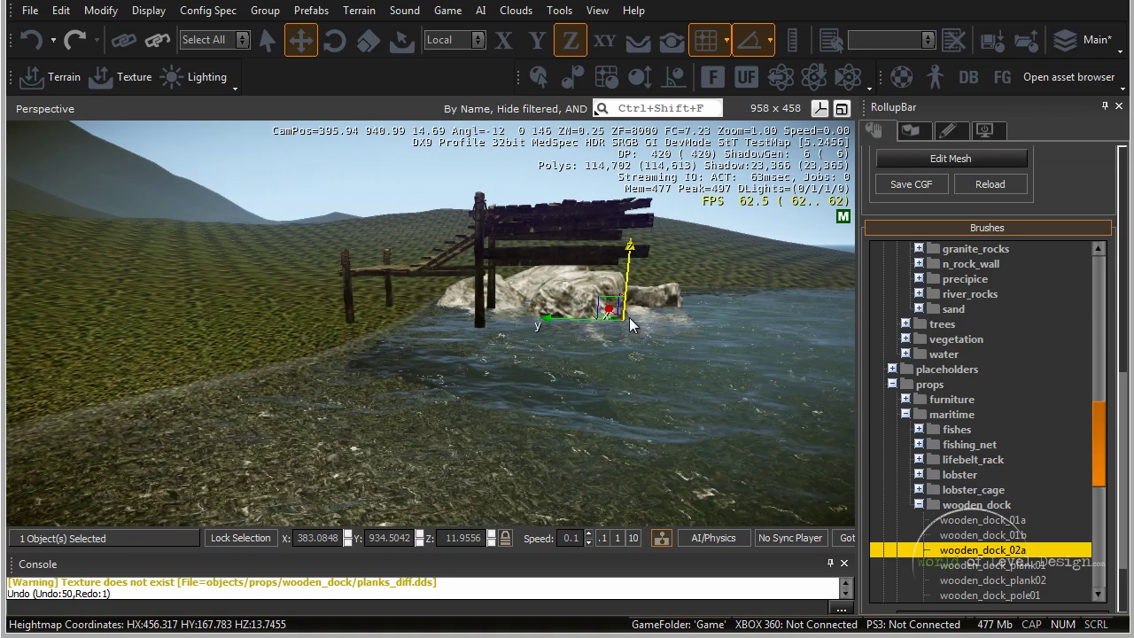
click(725, 36)
drag(617, 250, 625, 322)
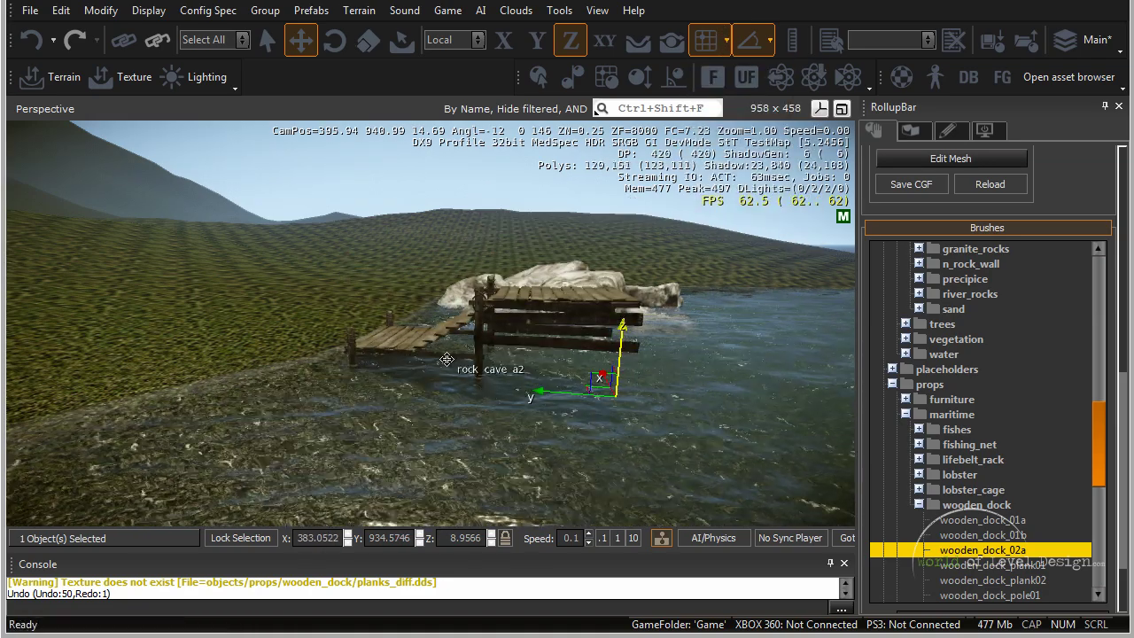
Shift the dock closer to the rocks, to about X 380.55, Y 929.81, Z 8.87
right_drag(625, 321, 645, 326)
key(w)
key(a)
drag(578, 384, 562, 383)
right_drag(561, 383, 535, 389)
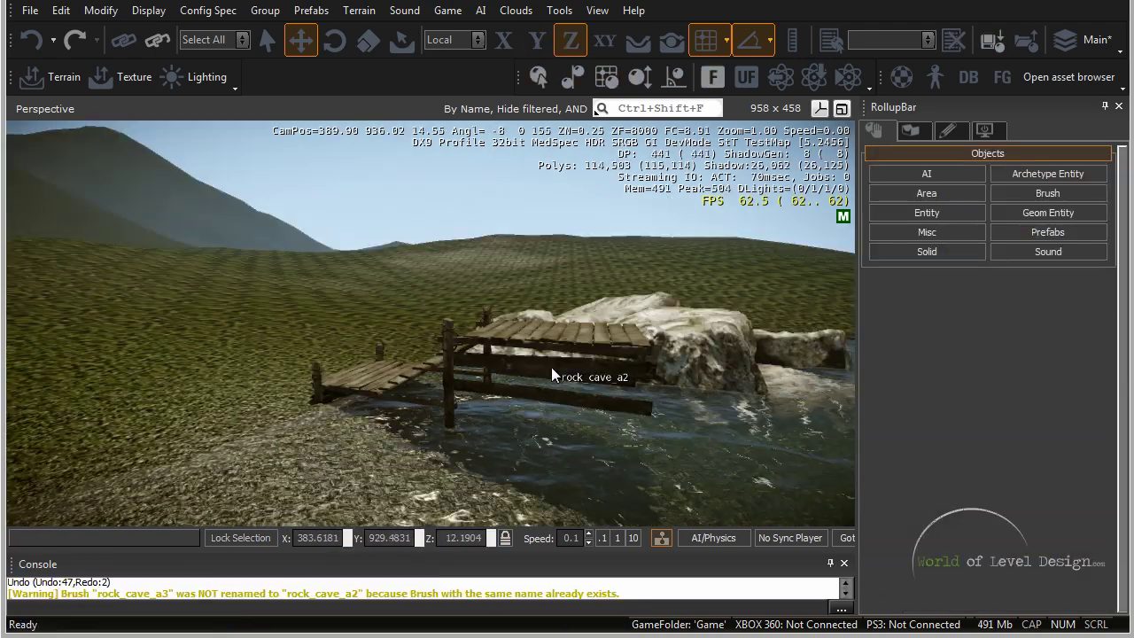
Reselect the wooden dock beside the rocks
mouse_move(348, 364)
right_down()
mouse_move(357, 351)
mouse_move(350, 358)
right_up()
key(s)
key(w)
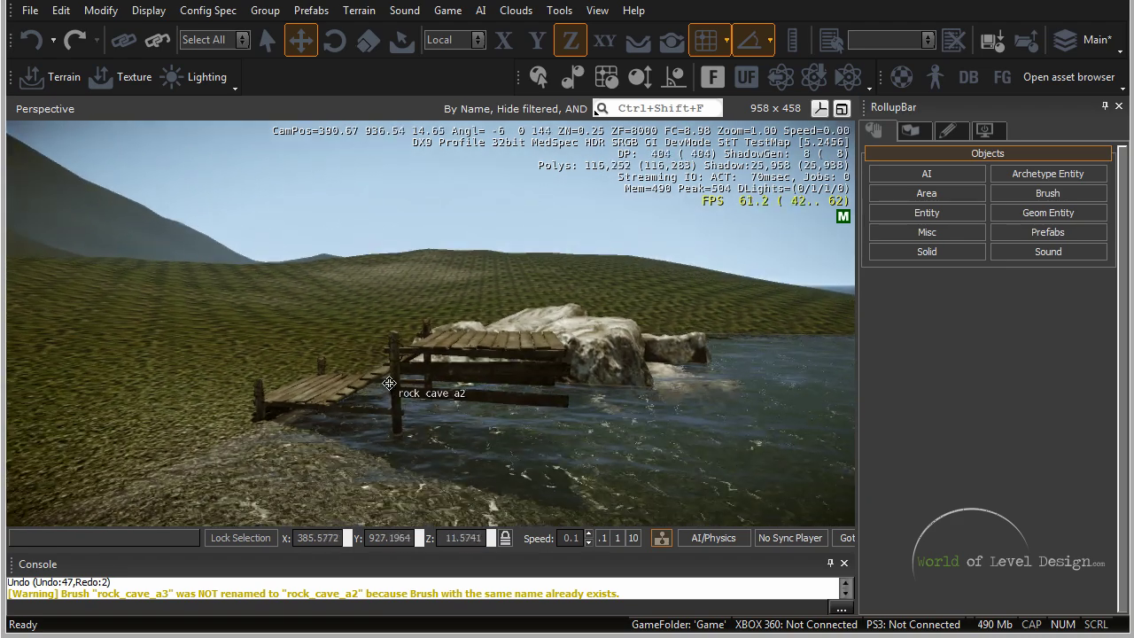
click(478, 352)
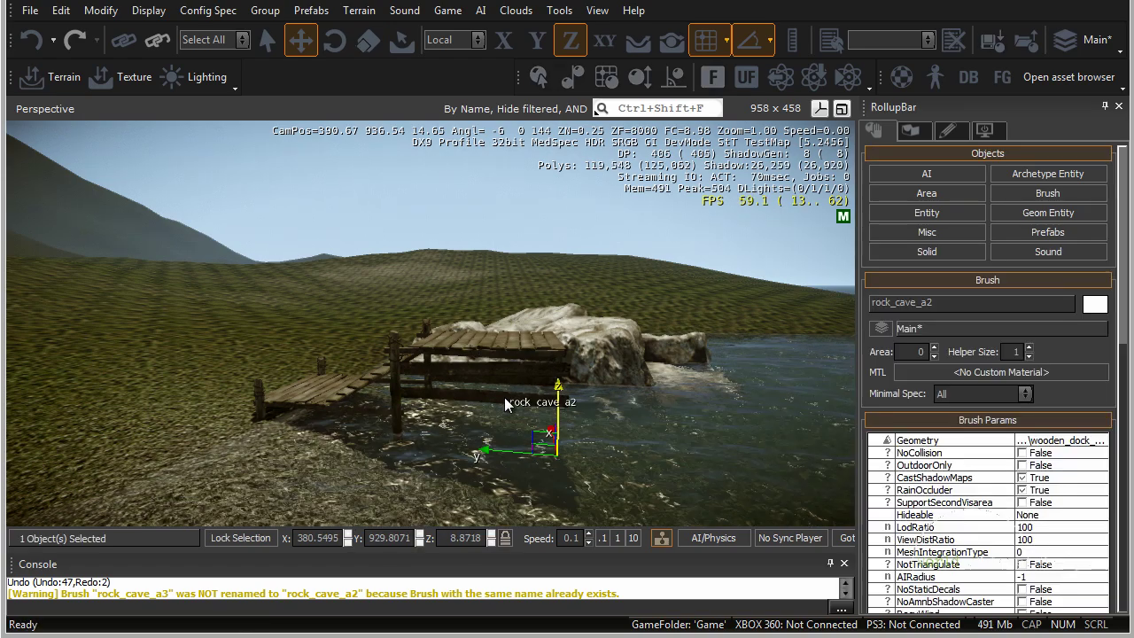
right_drag(637, 458, 637, 456)
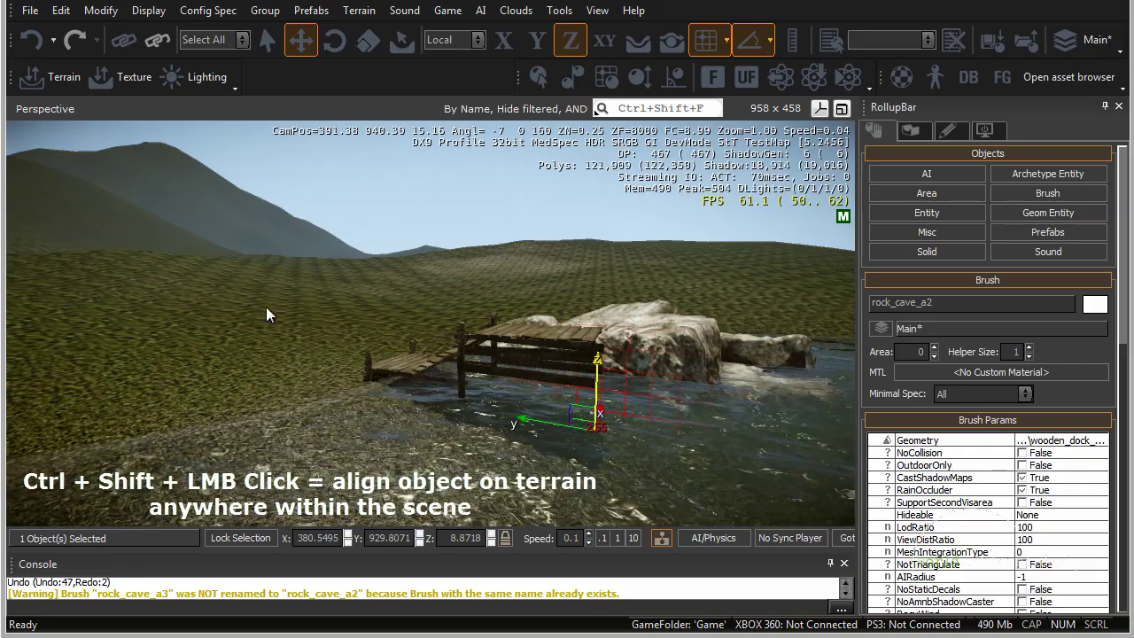
Place the selected wooden dock on the terrain at several spots across the far hillsides and along the near shore
right_drag(411, 339, 421, 338)
key(s)
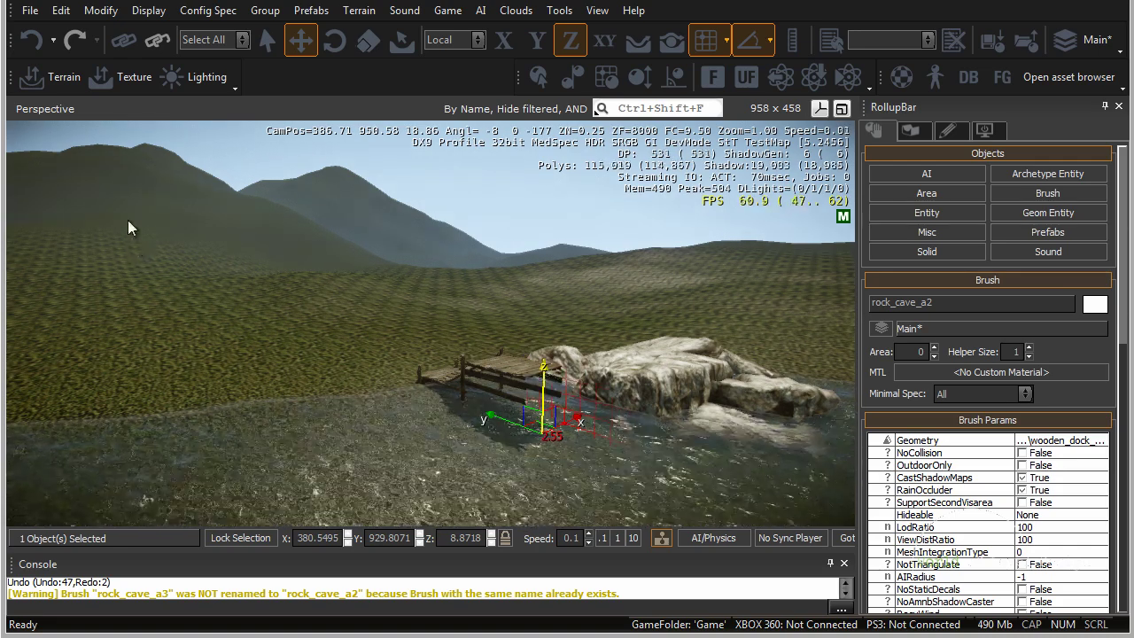
ctrl+shift+click(94, 266)
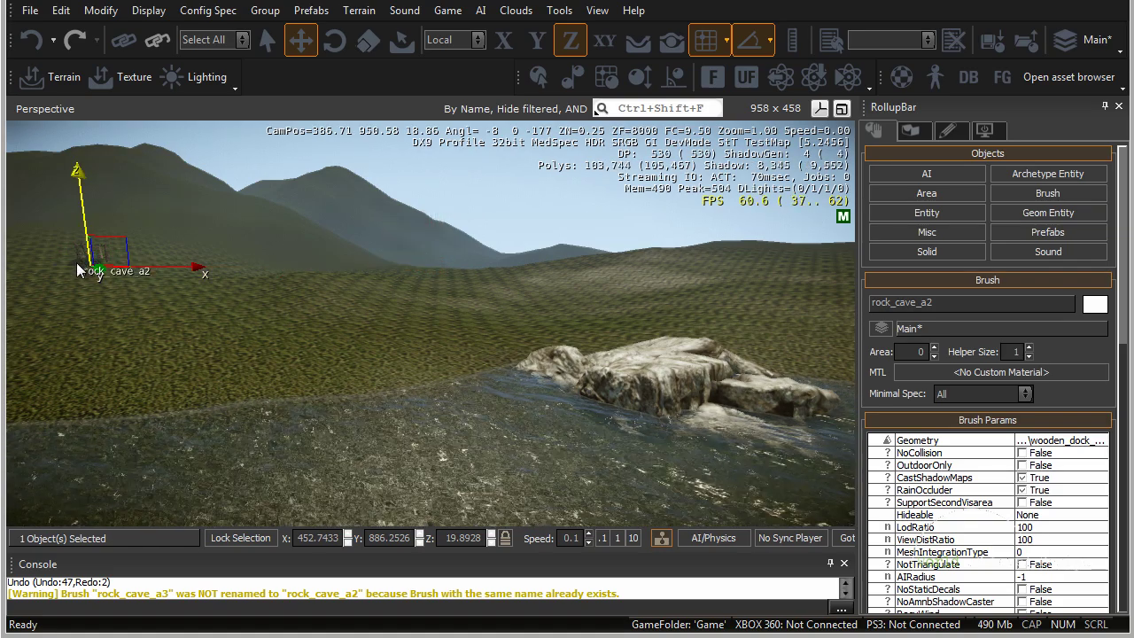
right_drag(225, 315, 479, 307)
ctrl+shift+click(647, 267)
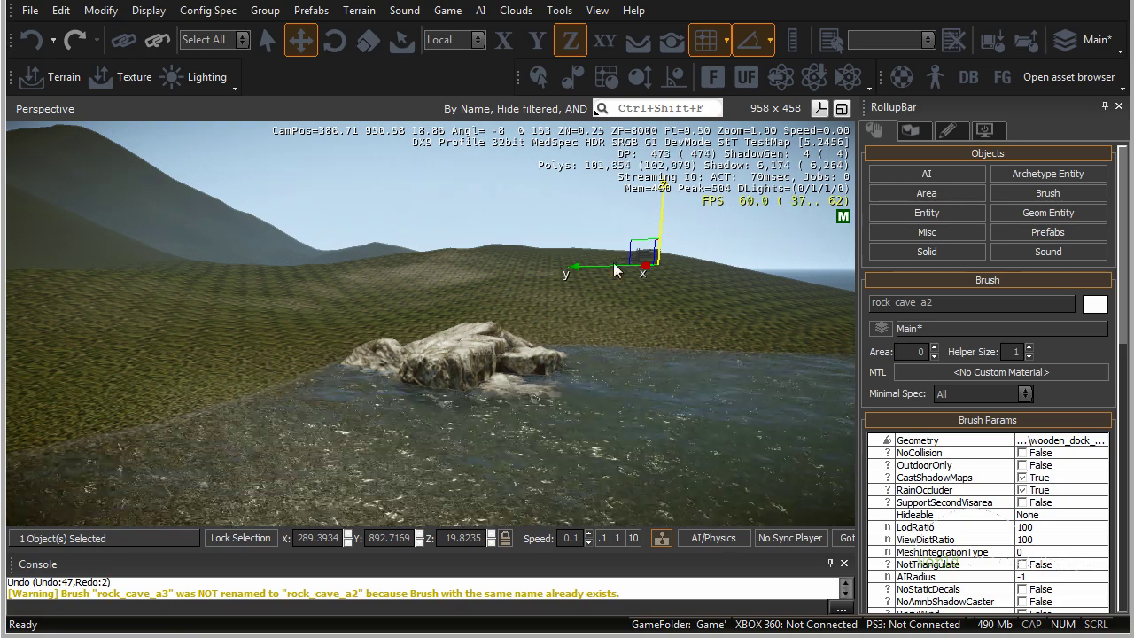
ctrl+shift+click(786, 316)
ctrl+shift+drag(368, 324, 219, 368)
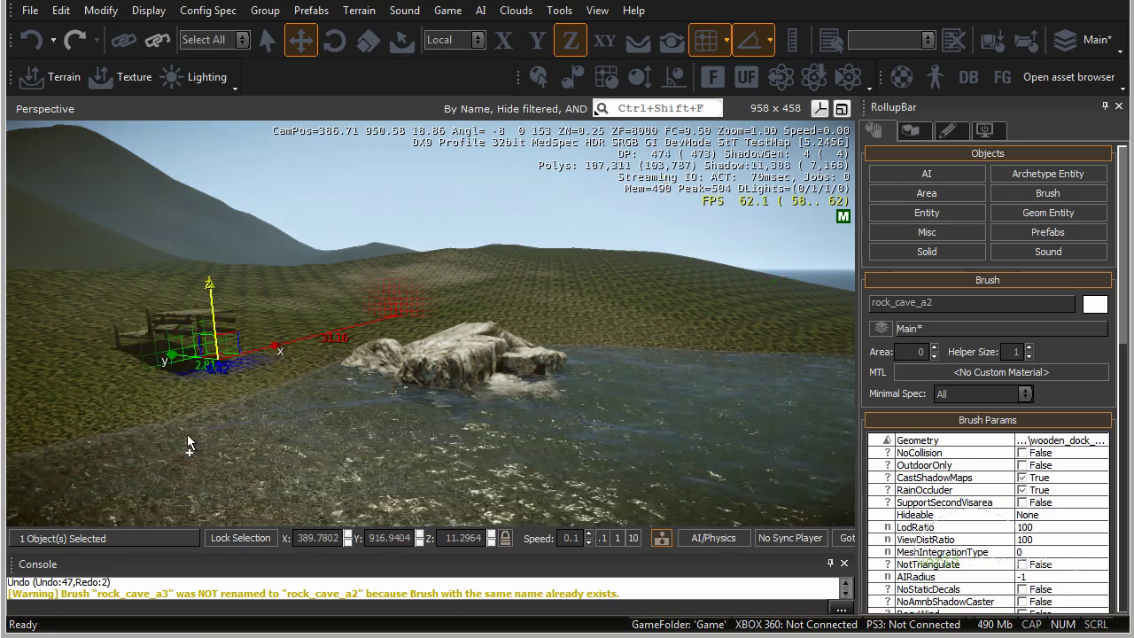
ctrl+shift+click(246, 416)
Undo the dock's terrain placements until it is back beside the rocks
key(ctrl+z)
key(ctrl+z)
key(ctrl+z)
key(ctrl+z)
key(ctrl+z)
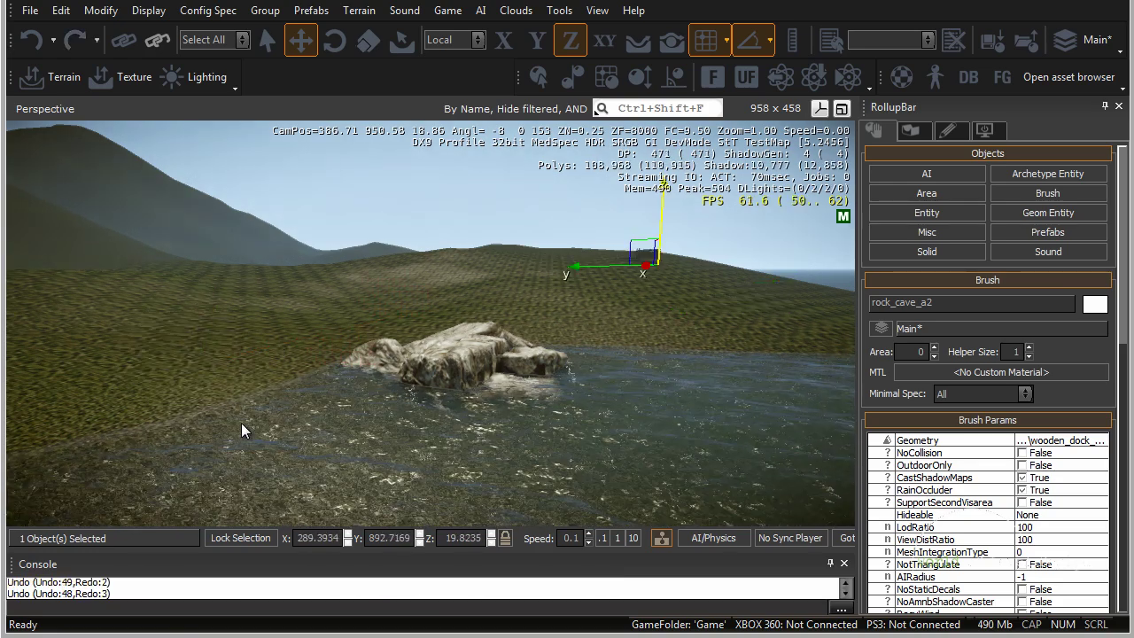
Align the dock to the surface normal of the grassy hillside, the shore and the side of the rocks
right_drag(438, 431, 440, 431)
key(w)
key(a)
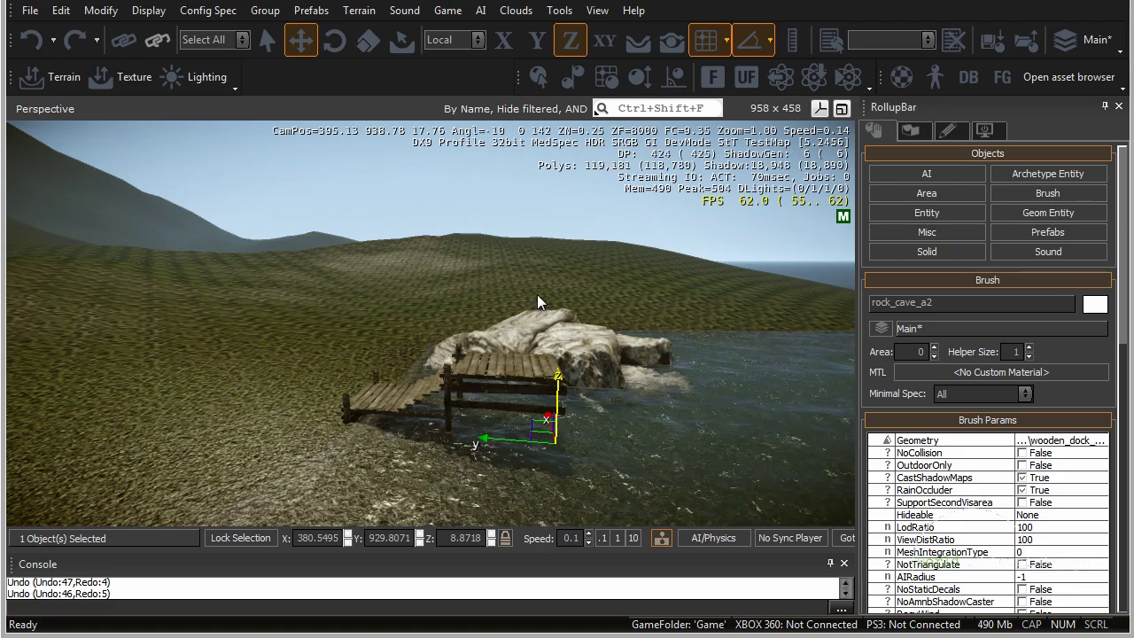
key(d)
right_drag(391, 323, 388, 324)
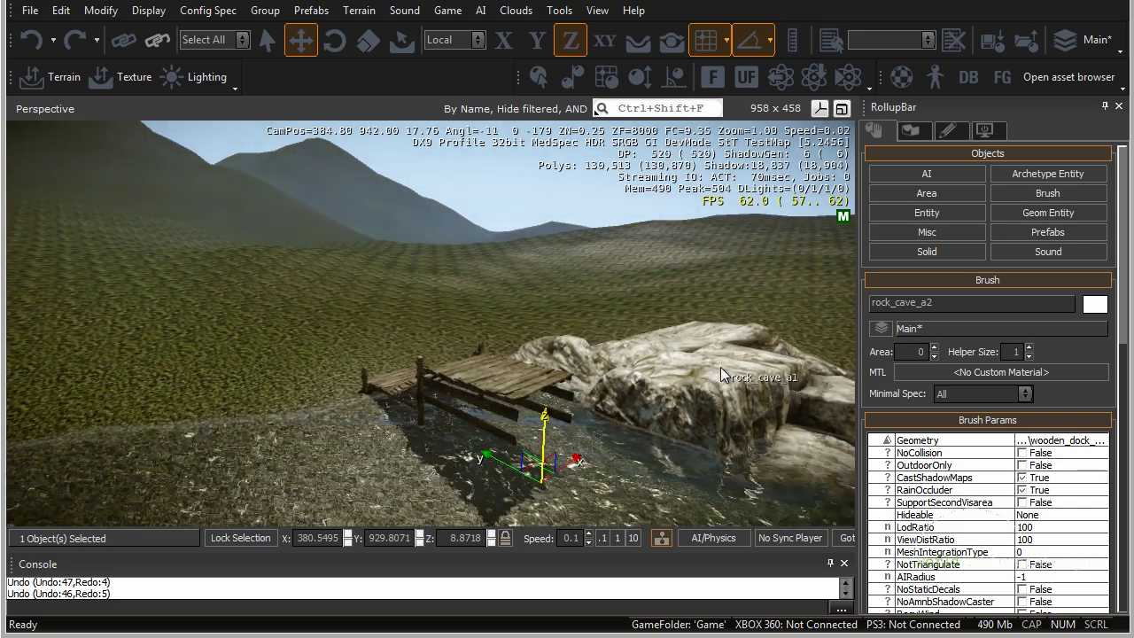
right_drag(720, 367, 720, 367)
key(s)
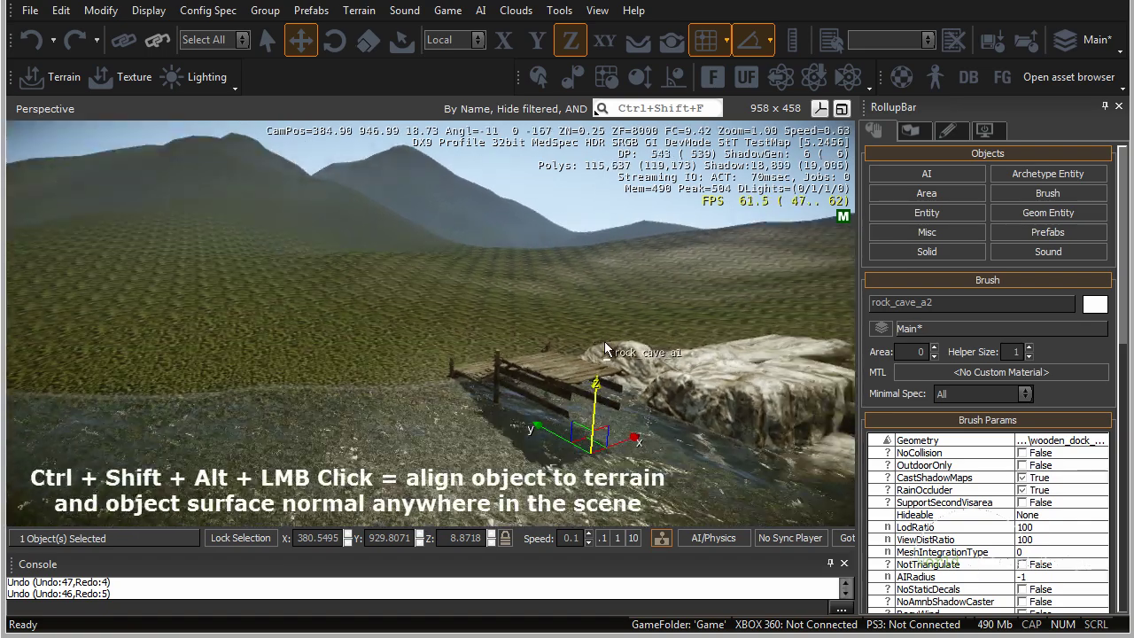
ctrl+alt+shift+click(300, 303)
ctrl+alt+shift+click(511, 418)
ctrl+alt+shift+click(715, 399)
Align the dock to the surface normal at another spot on the rocks and on the slopes of the distant hills
right_drag(435, 406, 478, 400)
key(d)
key(w)
key(d)
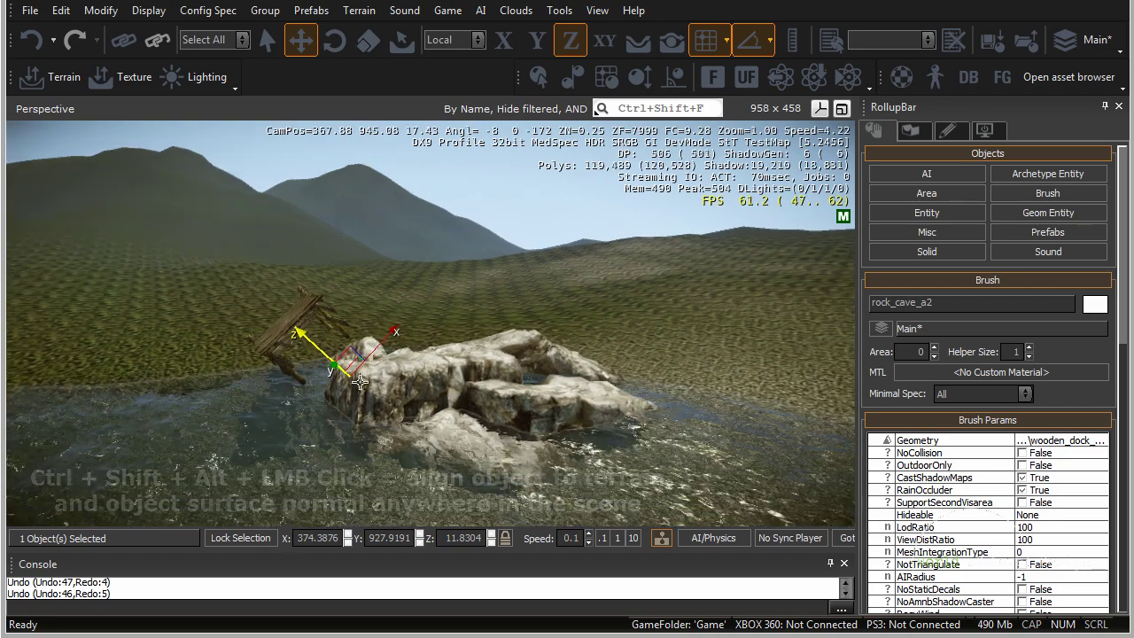
right_drag(390, 410, 390, 410)
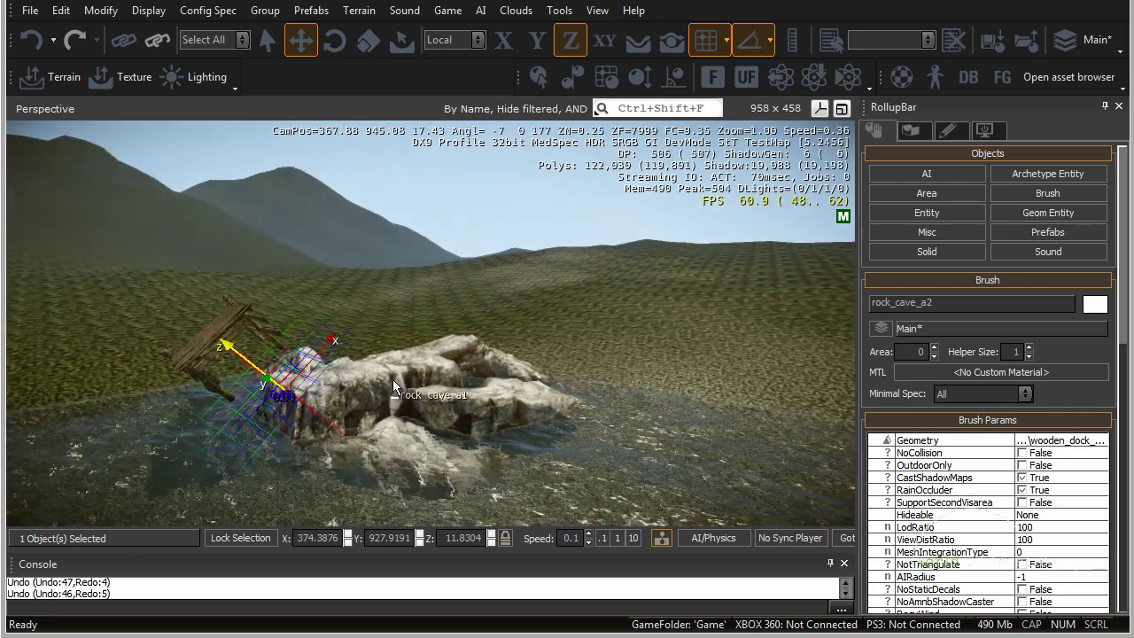
ctrl+alt+shift+click(396, 378)
ctrl+alt+shift+click(699, 301)
ctrl+alt+shift+click(775, 271)
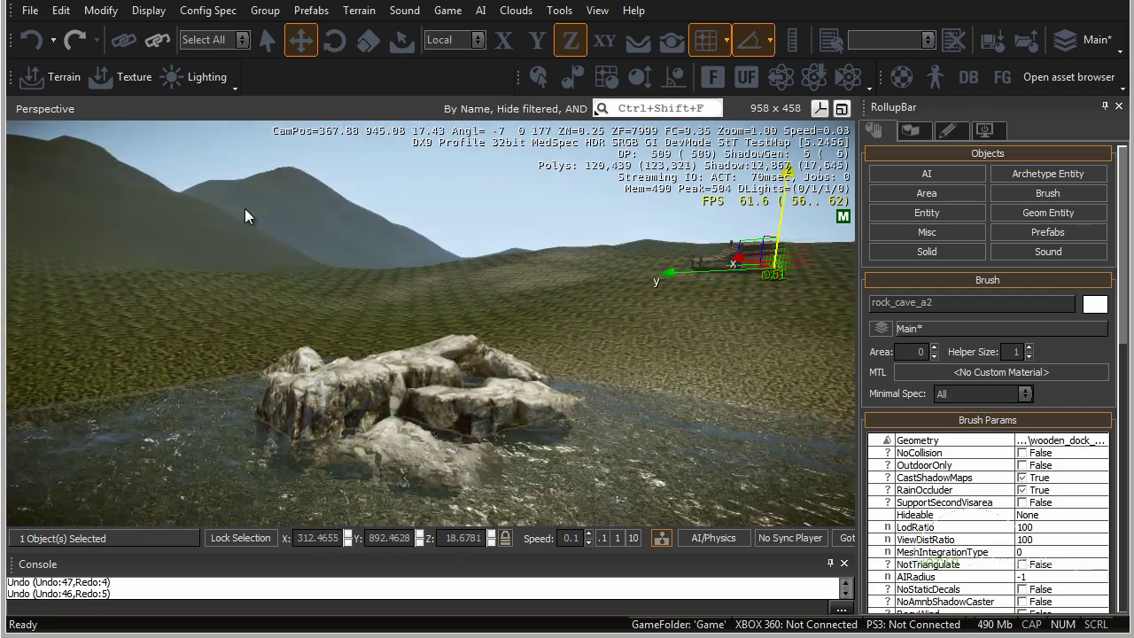
ctrl+alt+shift+click(293, 170)
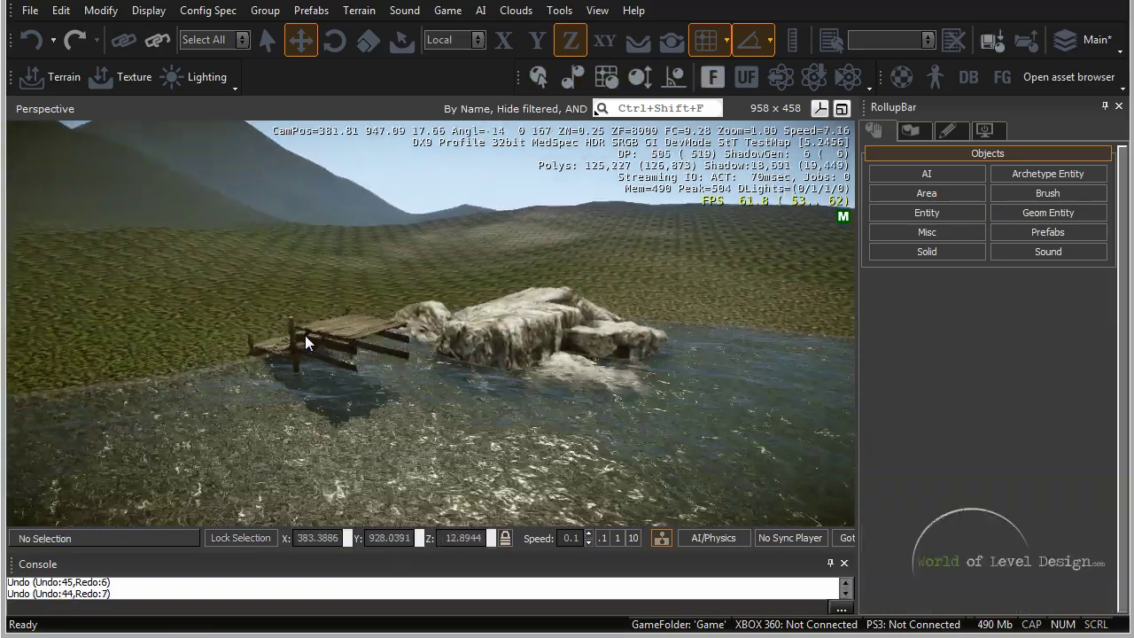
Select the dock beside the rocks and the rock brush together with a selection box
key(a)
right_drag(304, 335, 305, 333)
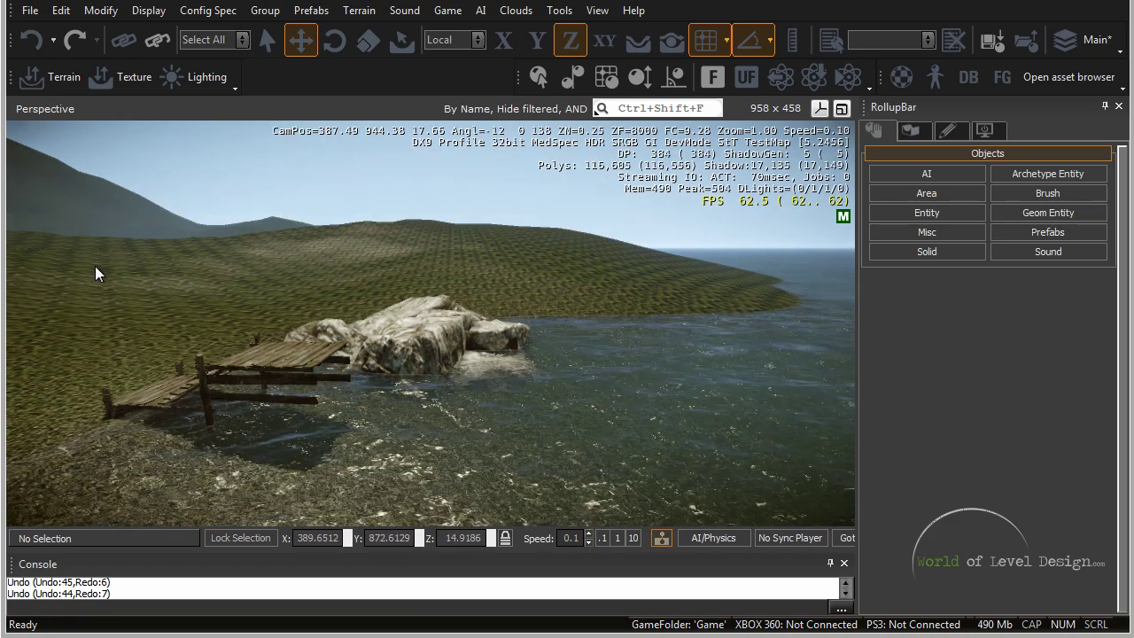
drag(87, 258, 570, 442)
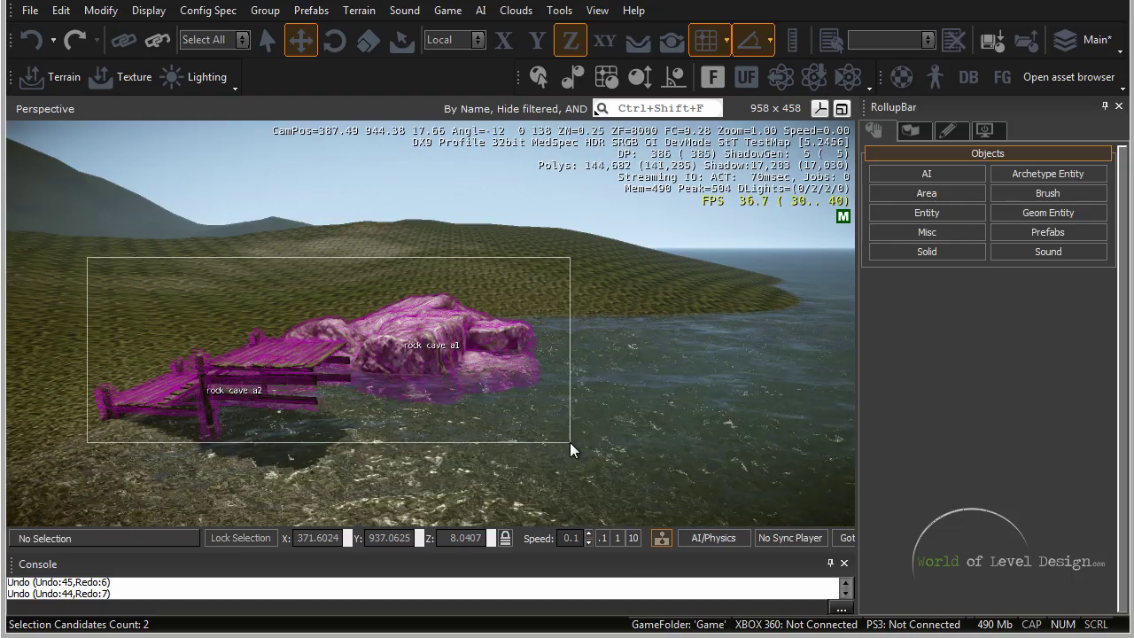
drag(570, 442, 569, 442)
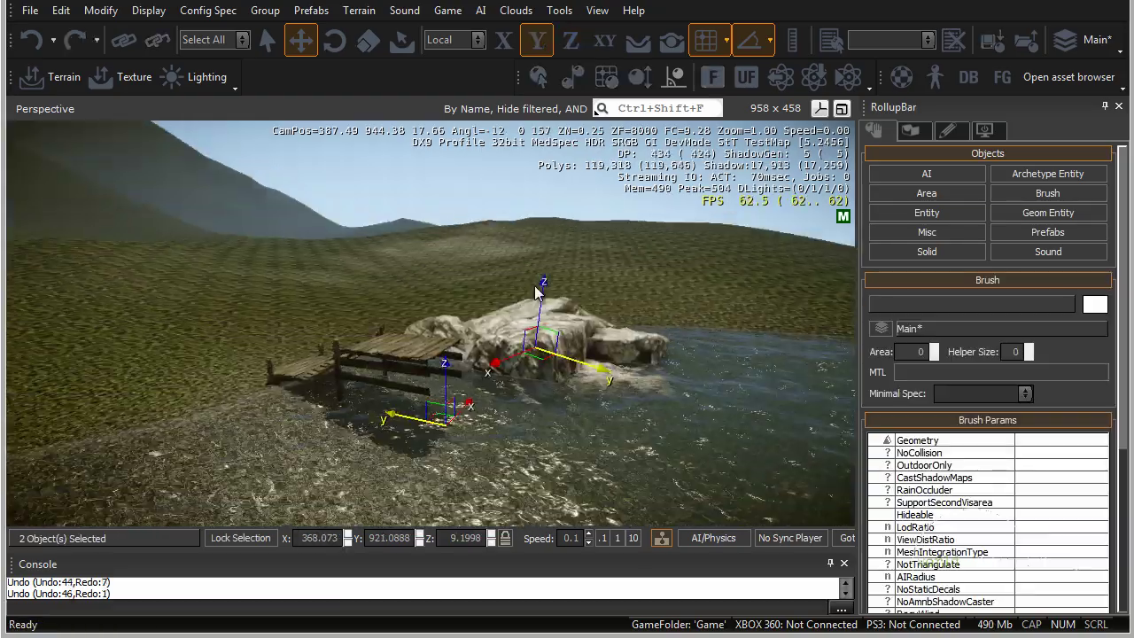
Place the dock and rocks together on the terrain at two hillside spots and undo both placements
right_drag(537, 295, 534, 288)
ctrl+shift+click(272, 287)
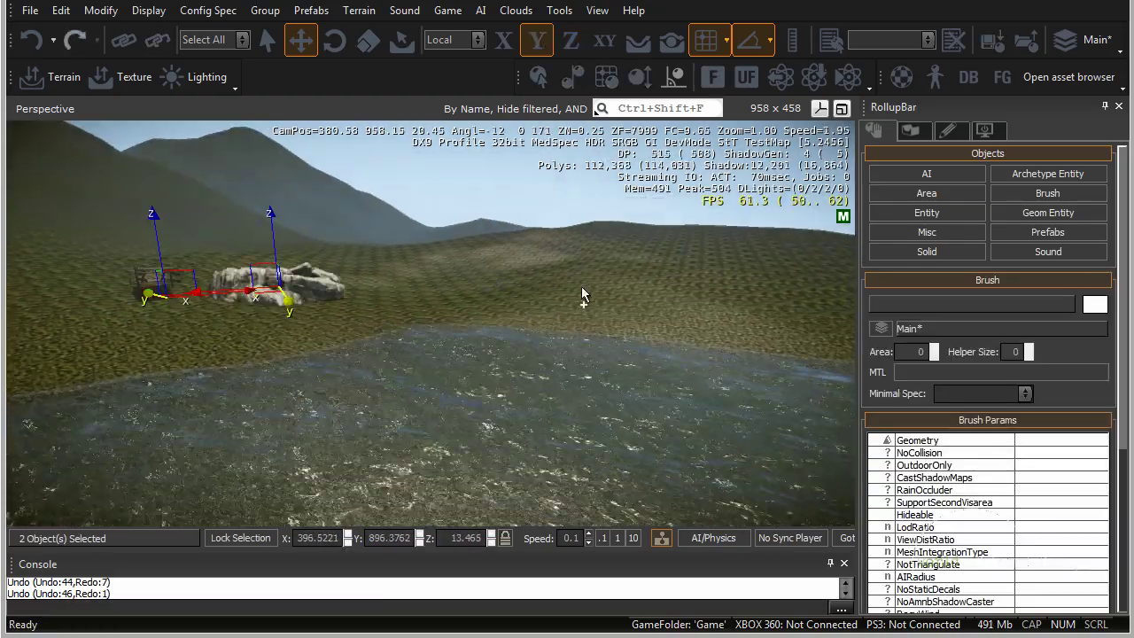
ctrl+shift+click(681, 264)
key(ctrl+z)
key(ctrl+z)
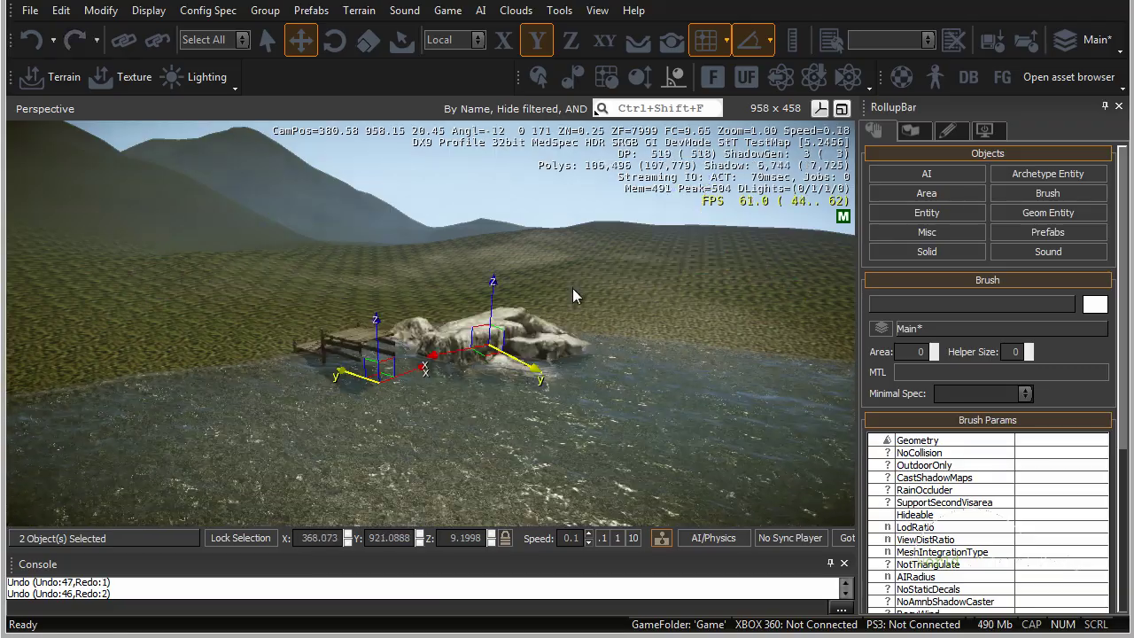
key(w)
right_drag(631, 275, 633, 274)
key(a)
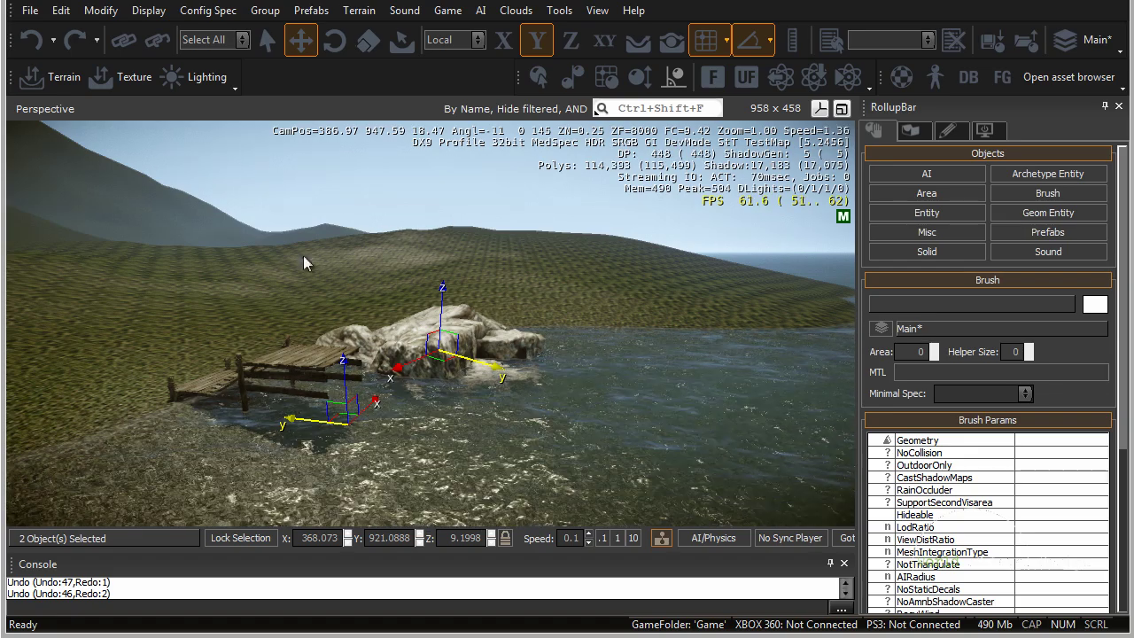
key(w)
right_drag(557, 339, 559, 335)
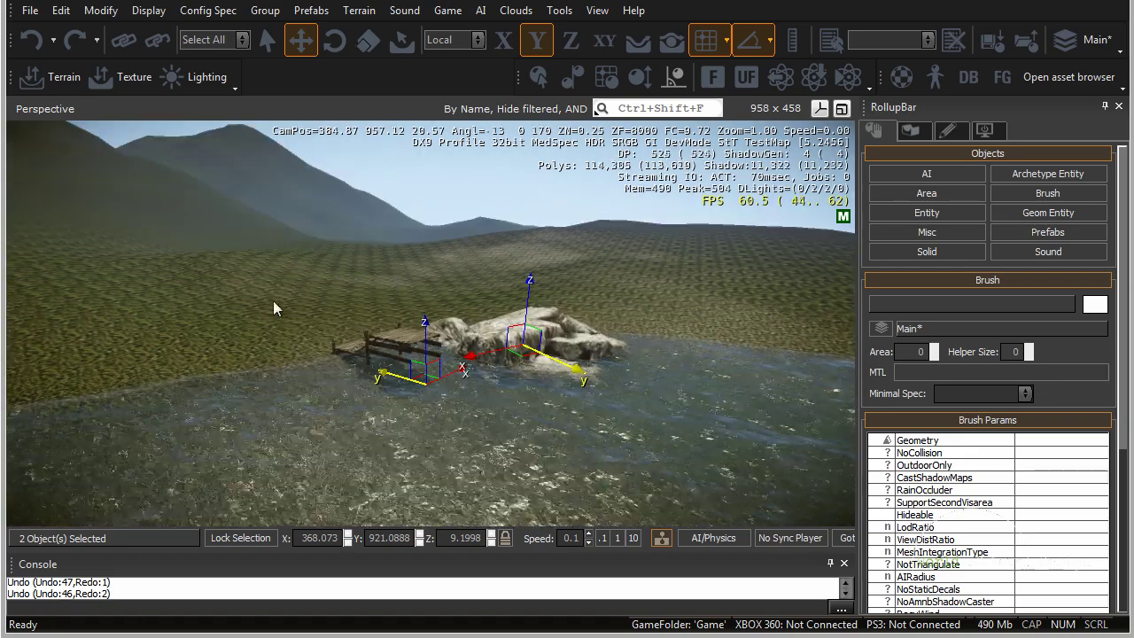
key(a)
right_drag(240, 320, 243, 323)
key(w)
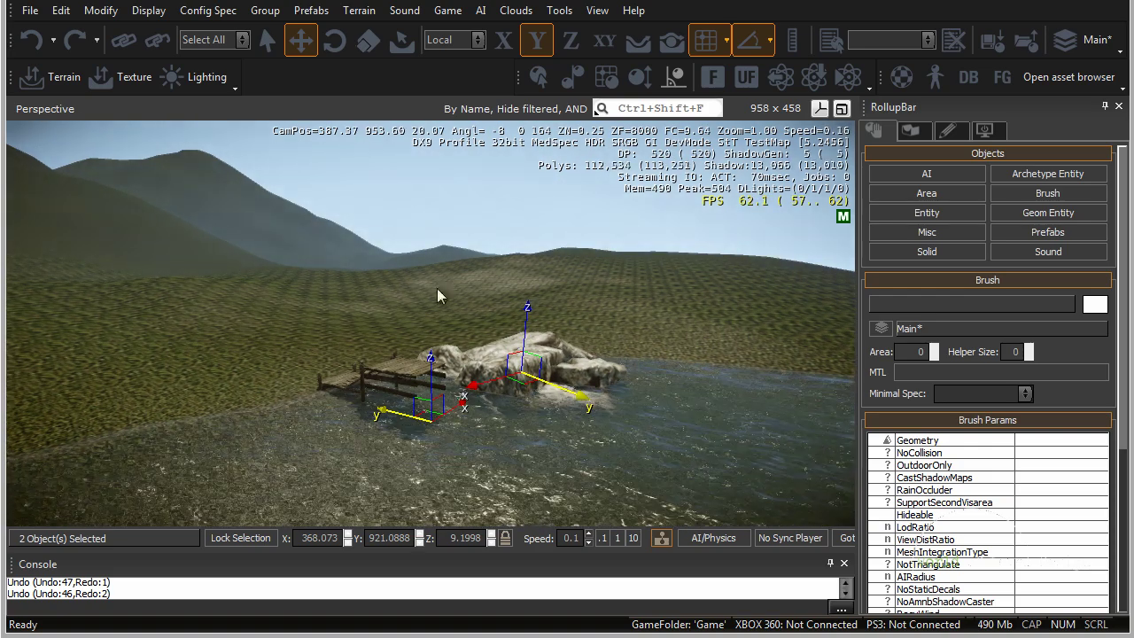
Open the Select Objects view pane to see the level's objects and close it
click(596, 10)
mouse_move(610, 34)
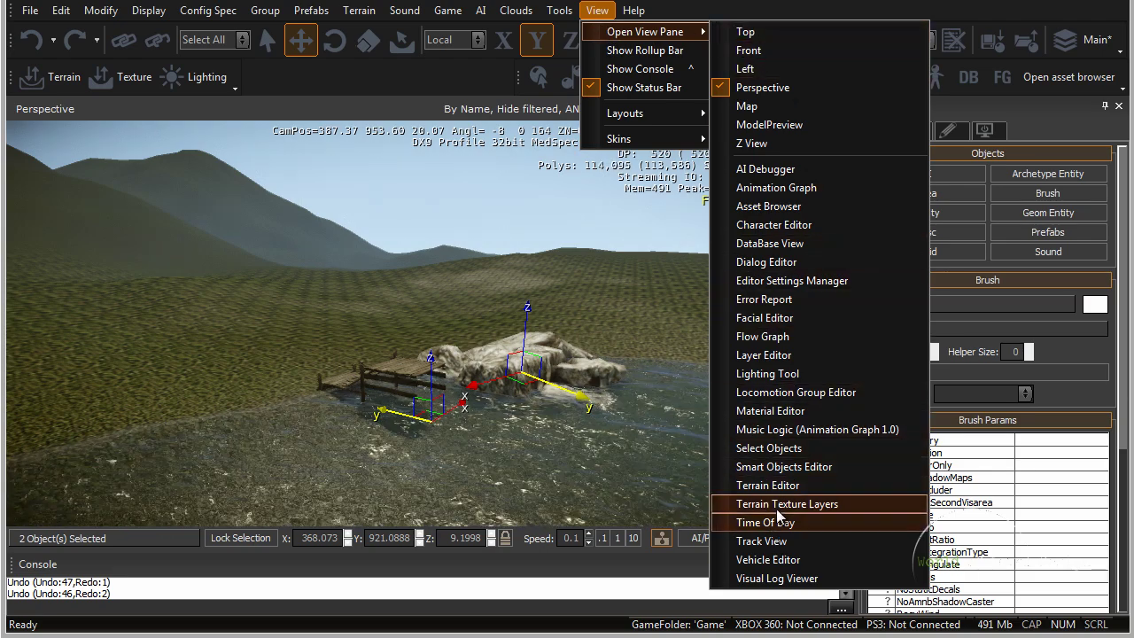
click(777, 448)
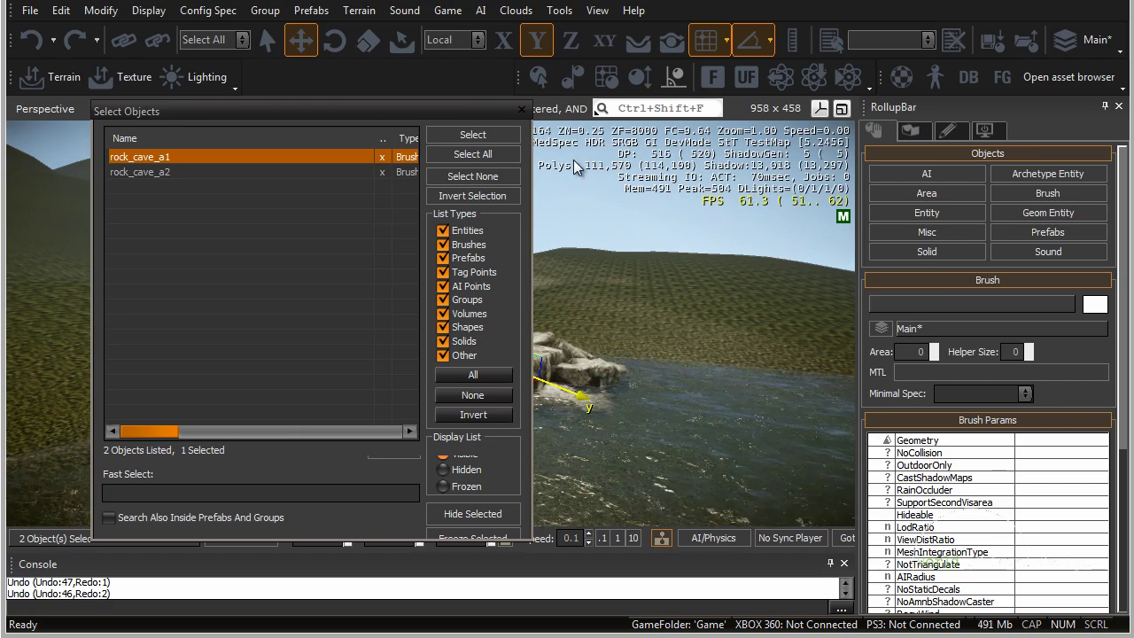
click(524, 110)
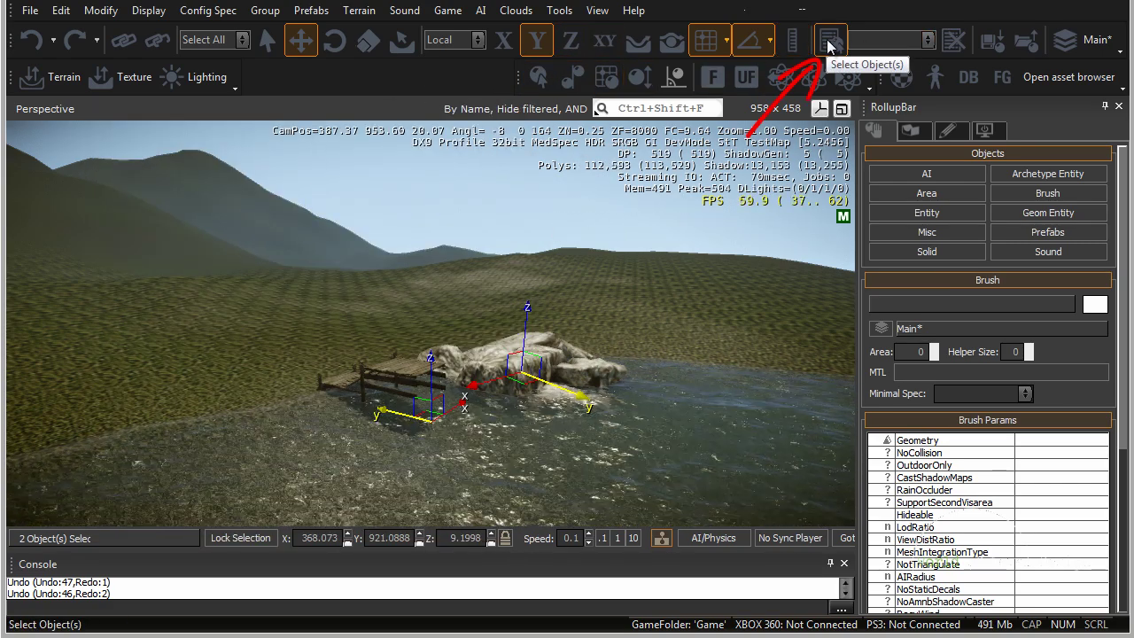
Reopen the Select Objects list, select rock_cave_a1 and after it rock_cave_a2, and close the list
click(829, 40)
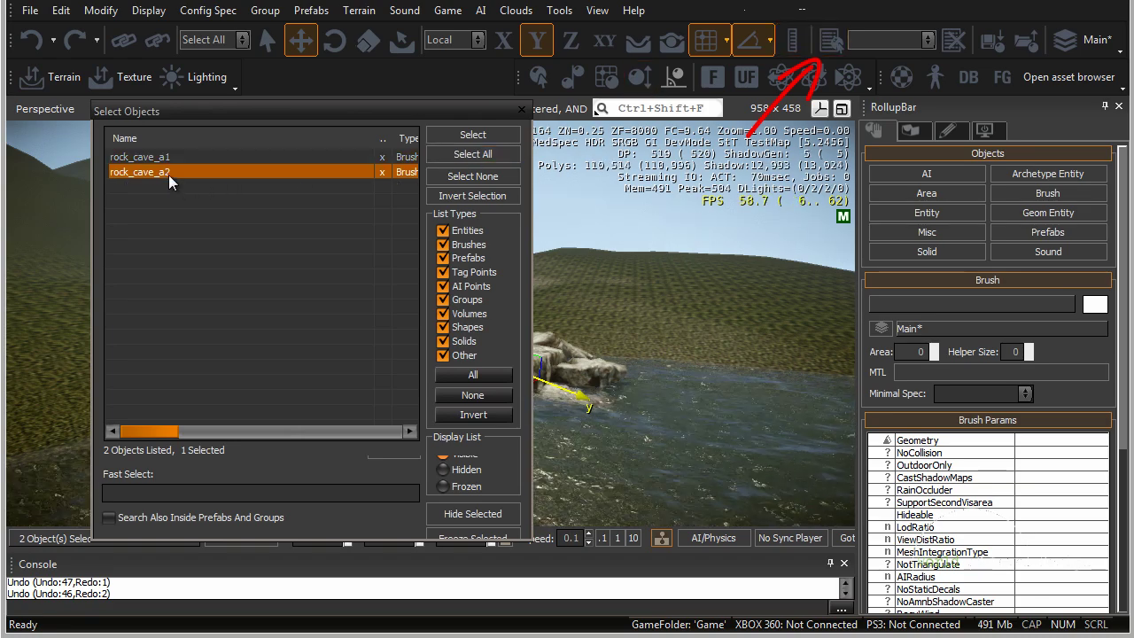
mouse_move(367, 113)
mouse_down()
mouse_move(858, 112)
mouse_move(704, 118)
mouse_up()
click(133, 198)
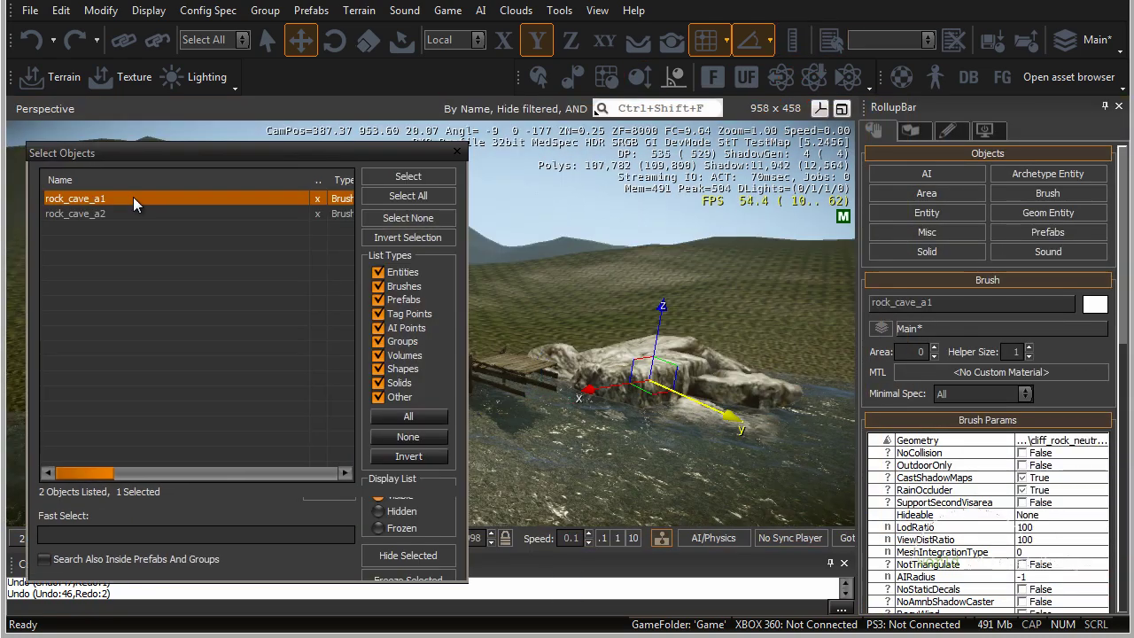
click(137, 214)
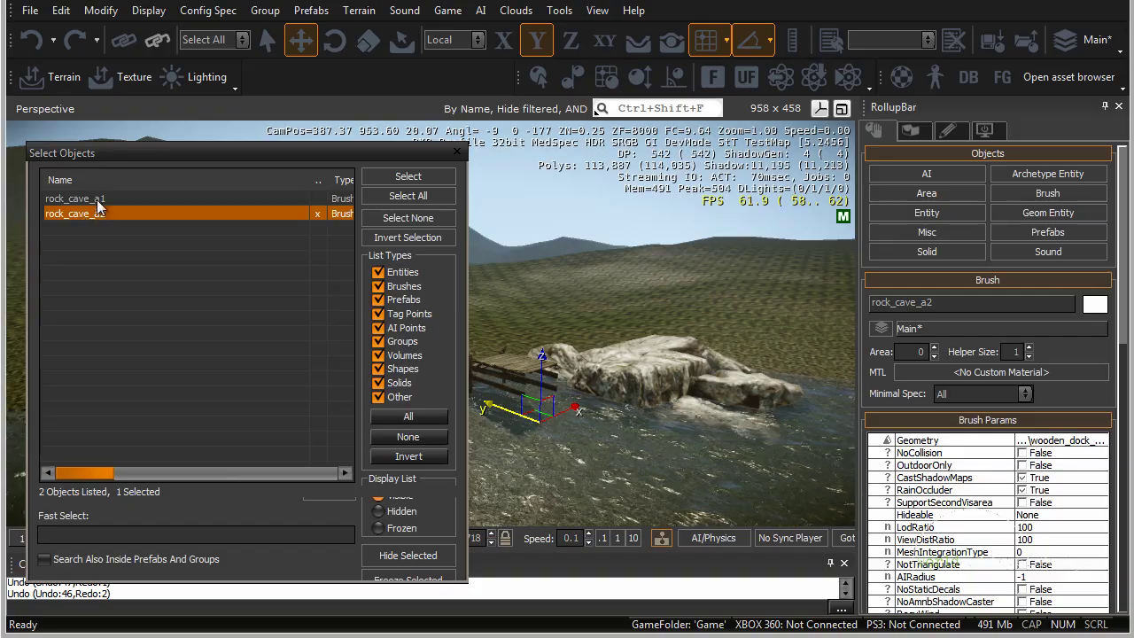
click(457, 151)
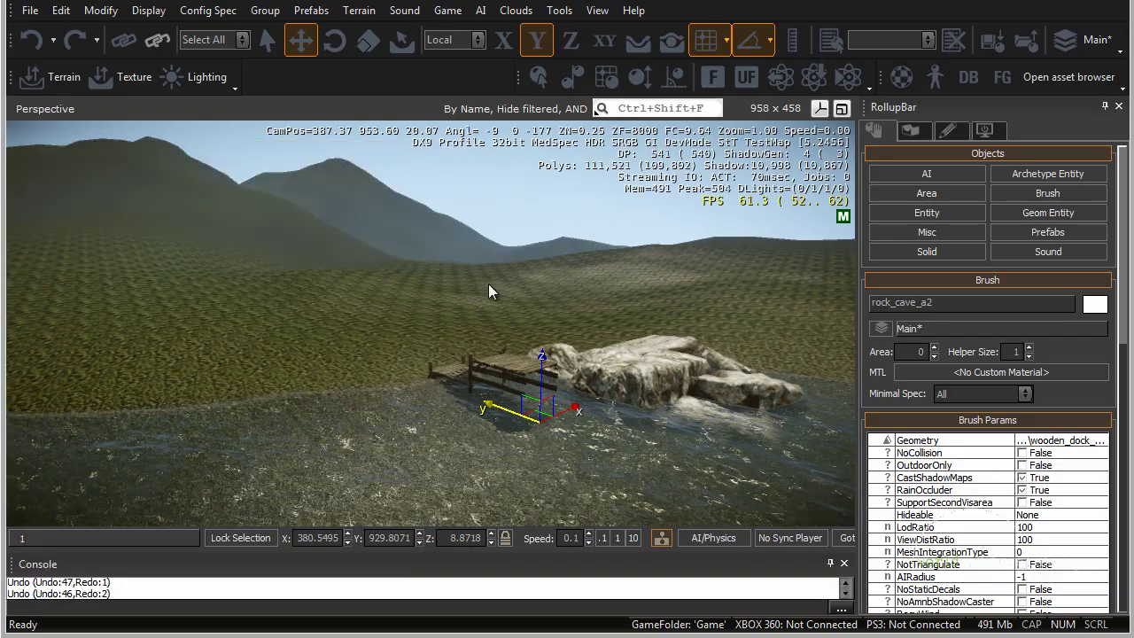
Select the rock_cave_a1 rock brush directly in the perspective view
key(w)
key(d)
right_drag(519, 288, 283, 307)
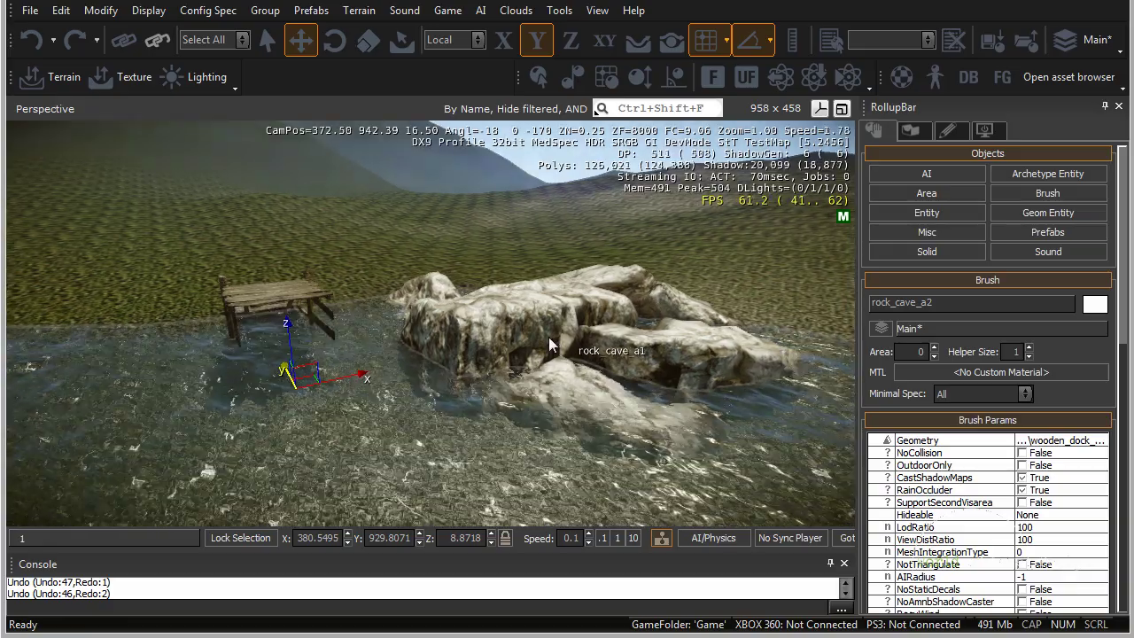
key(s)
key(d)
right_drag(357, 313, 359, 308)
right_drag(516, 314, 505, 310)
click(510, 349)
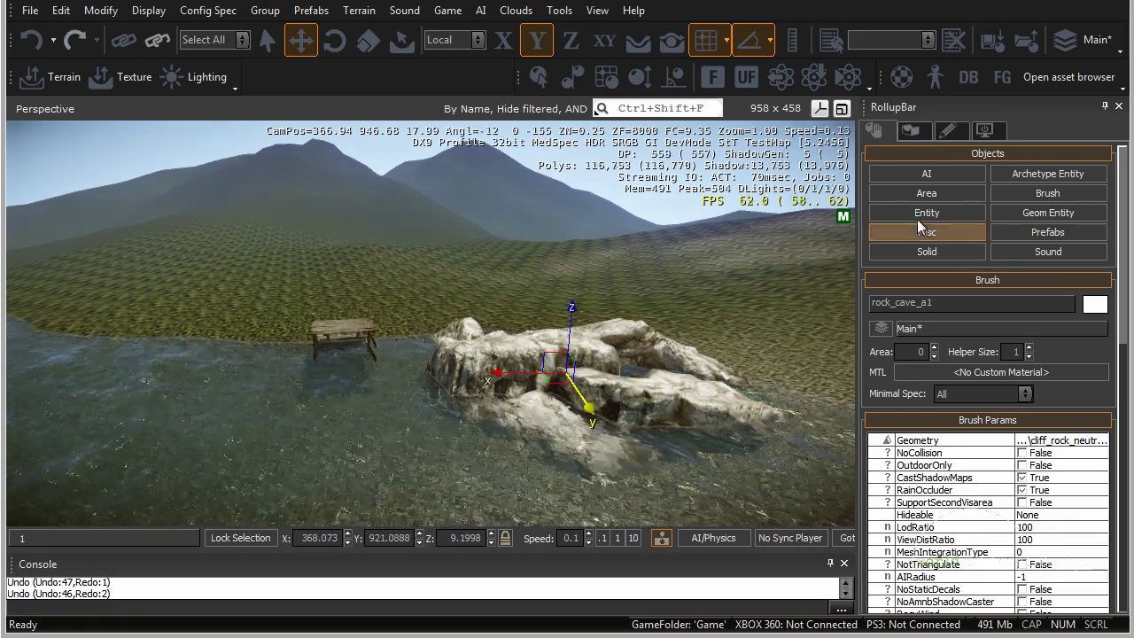
Show the layer list and switch the Main layer's visibility off and on again
click(990, 131)
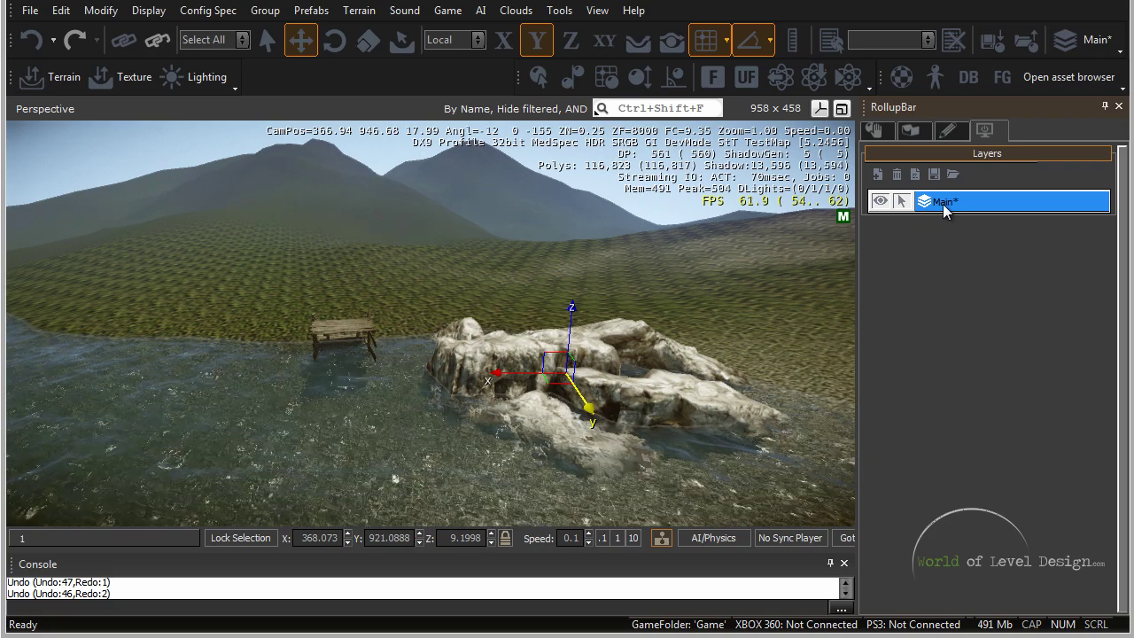
click(880, 201)
click(881, 201)
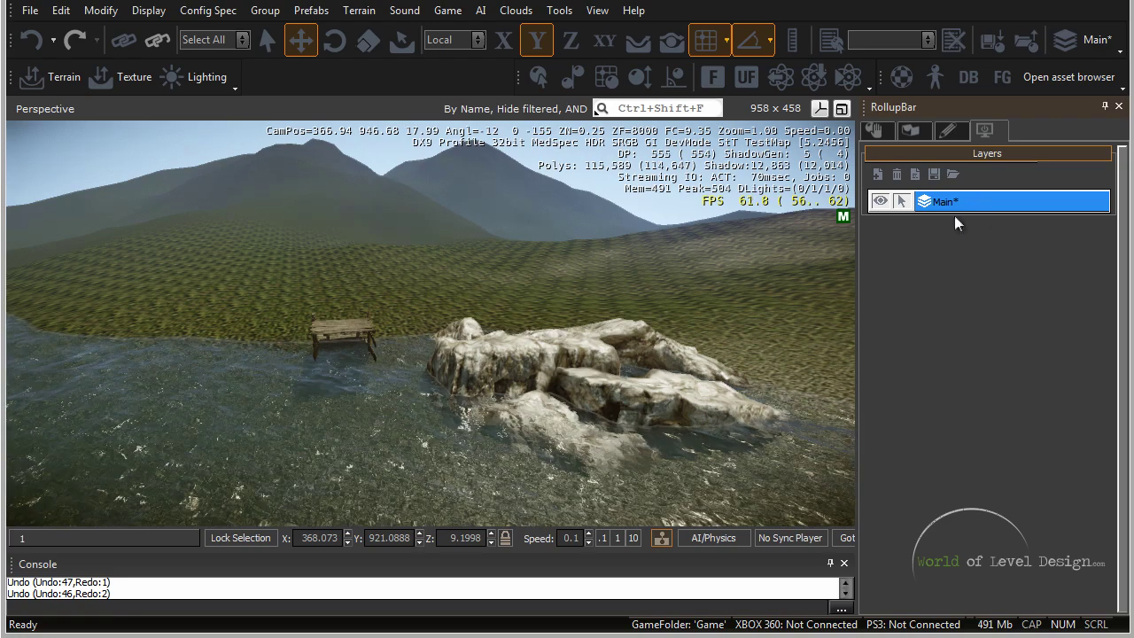
Create a new layer named Objects with the default layer options
click(877, 174)
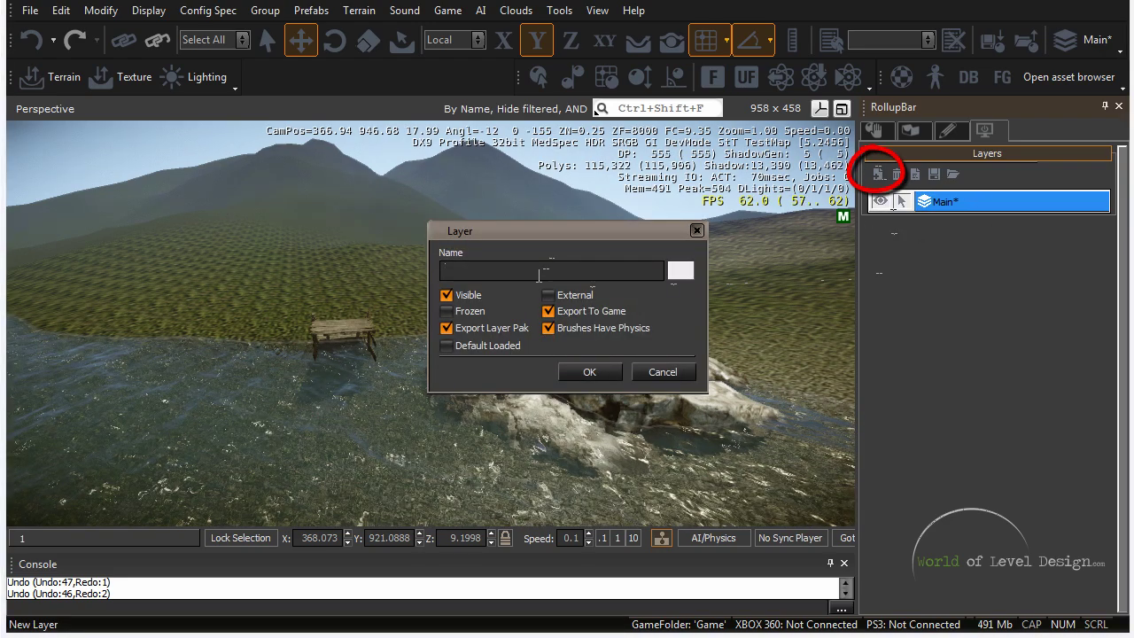
text(Obj)
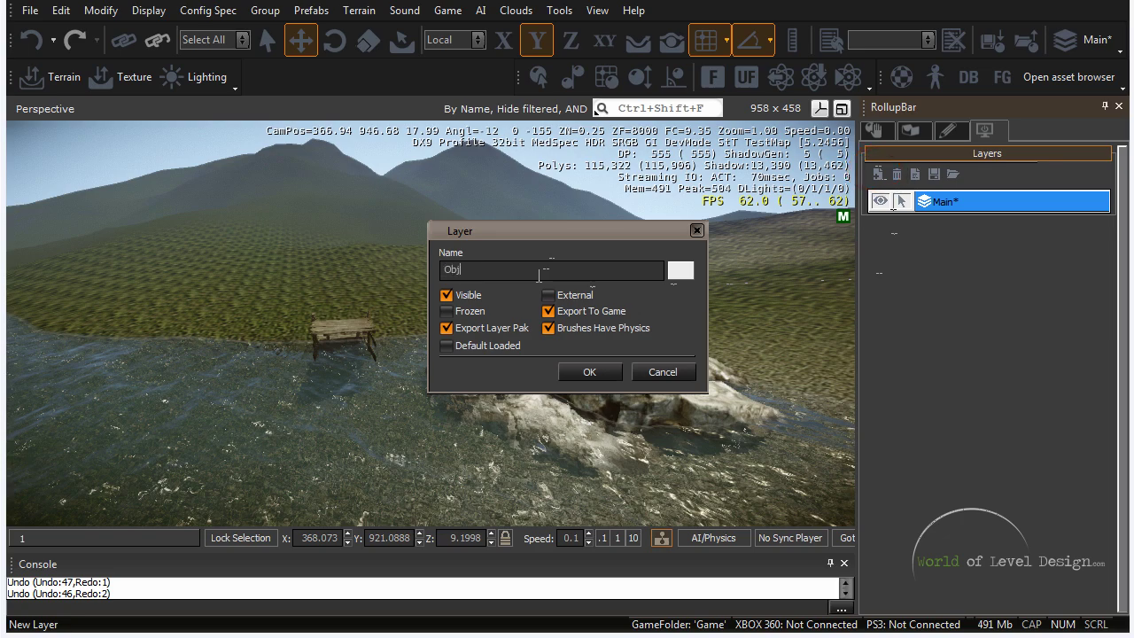
text(ects)
key(Return)
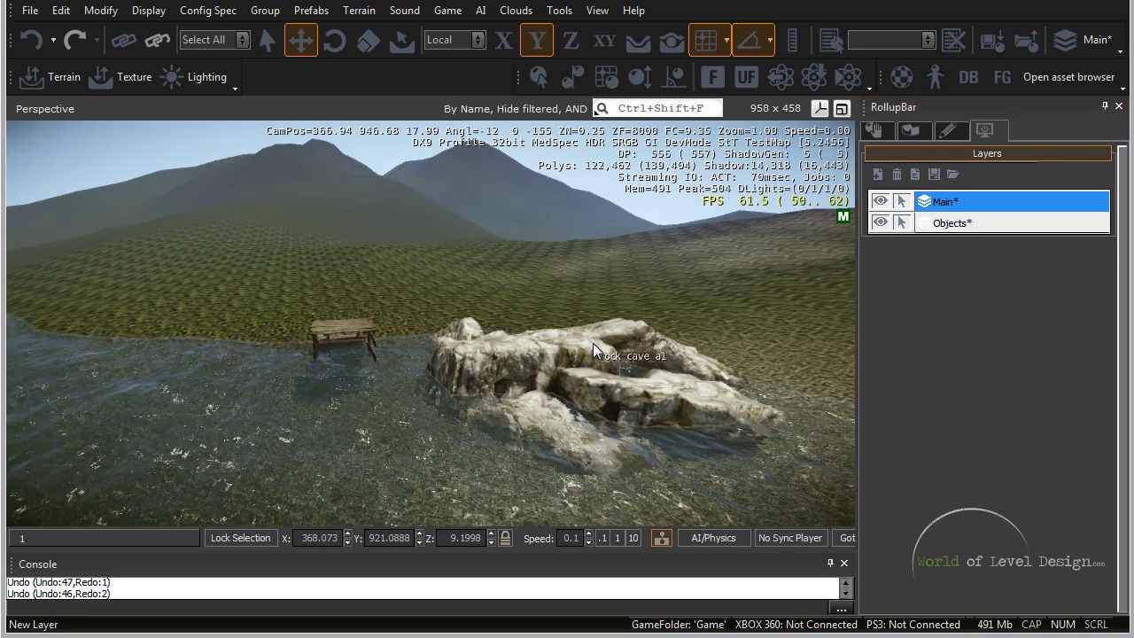
Assign the rock_cave_a1 rock brush and the wooden dock brush to the Objects layer instead of Main
click(345, 326)
click(556, 363)
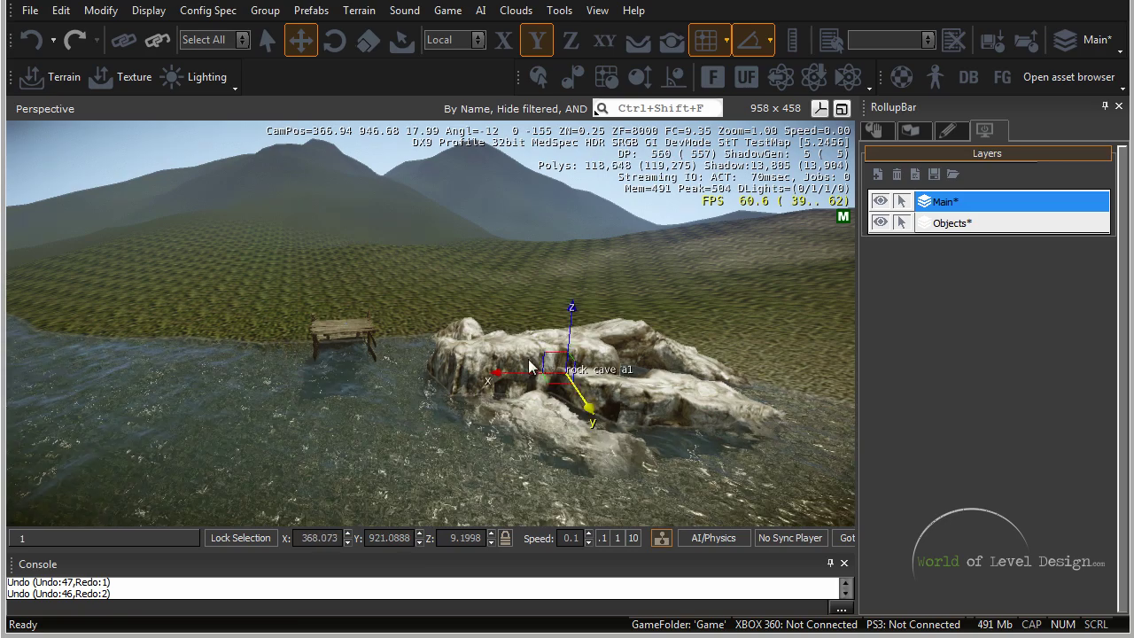
click(985, 221)
click(880, 131)
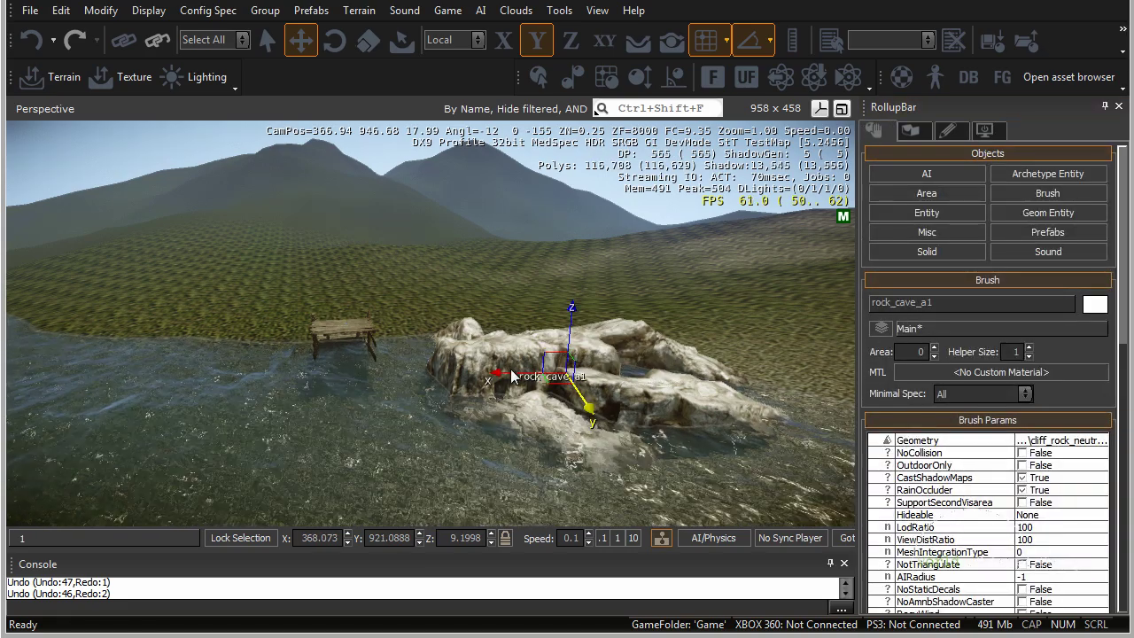
click(914, 329)
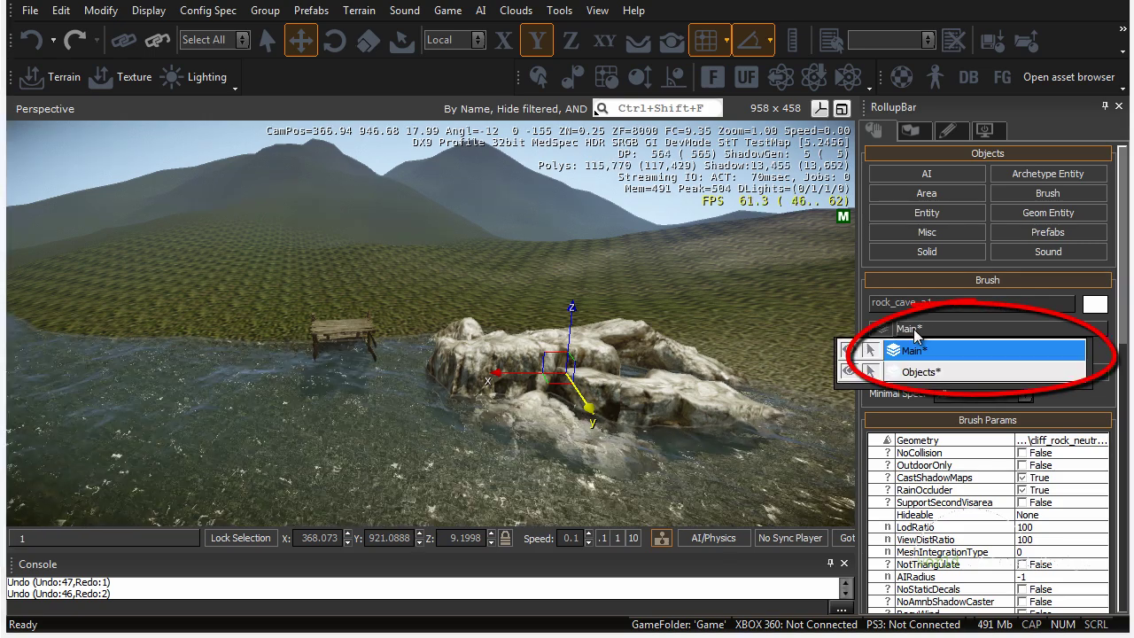
click(911, 372)
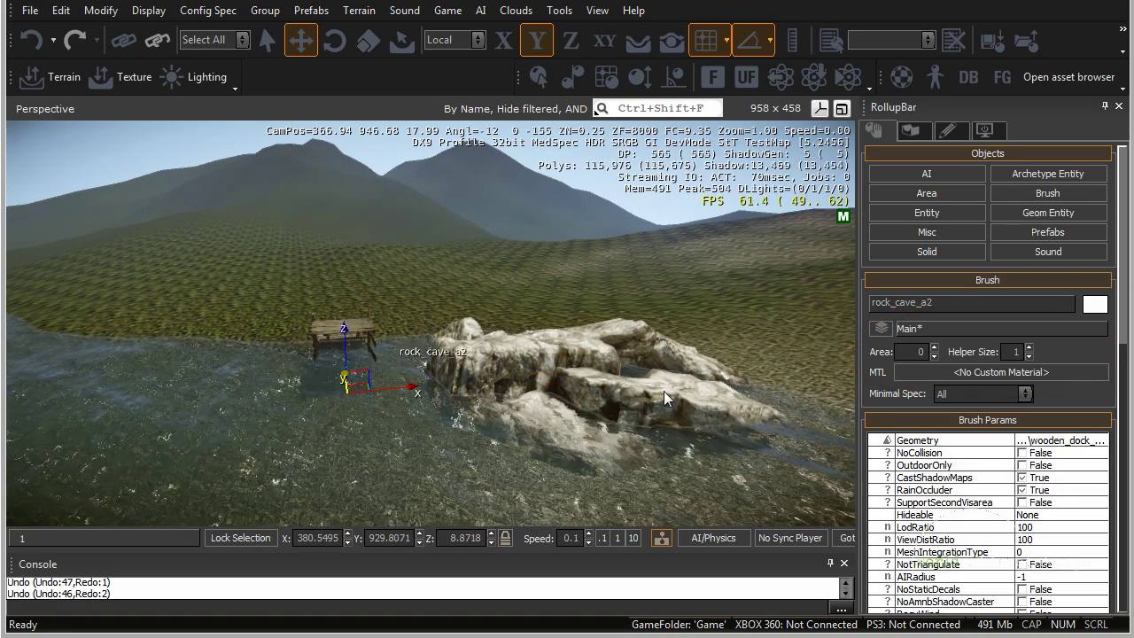
Show the layer list and toggle the Objects layer's visibility off and on twice to check which brushes it contains
click(983, 131)
click(881, 224)
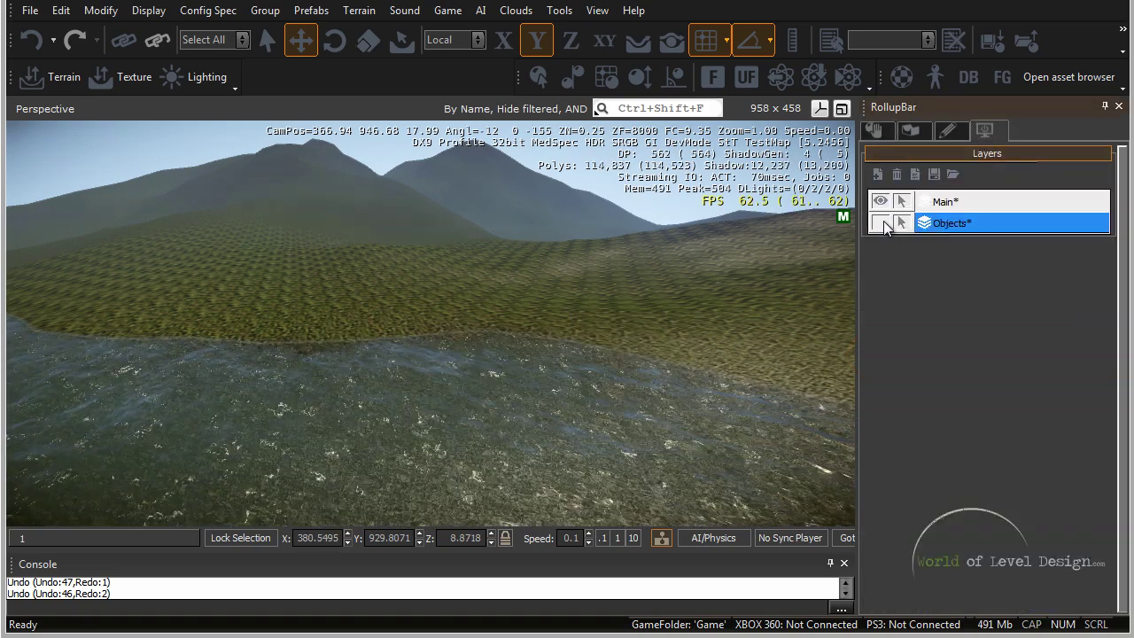
click(880, 223)
click(879, 223)
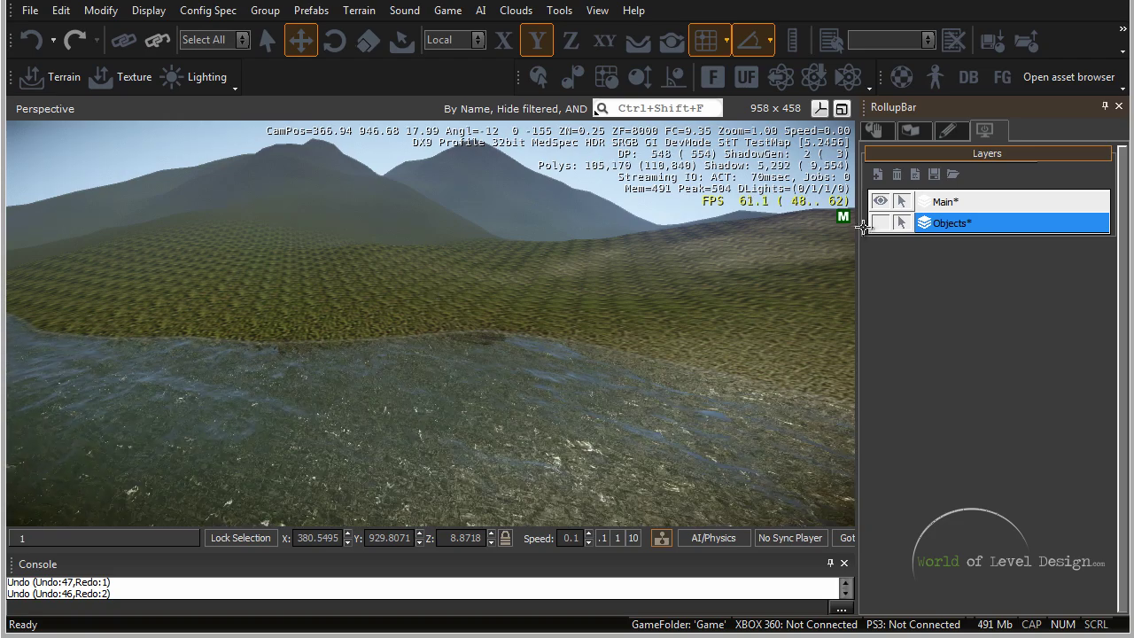
click(878, 223)
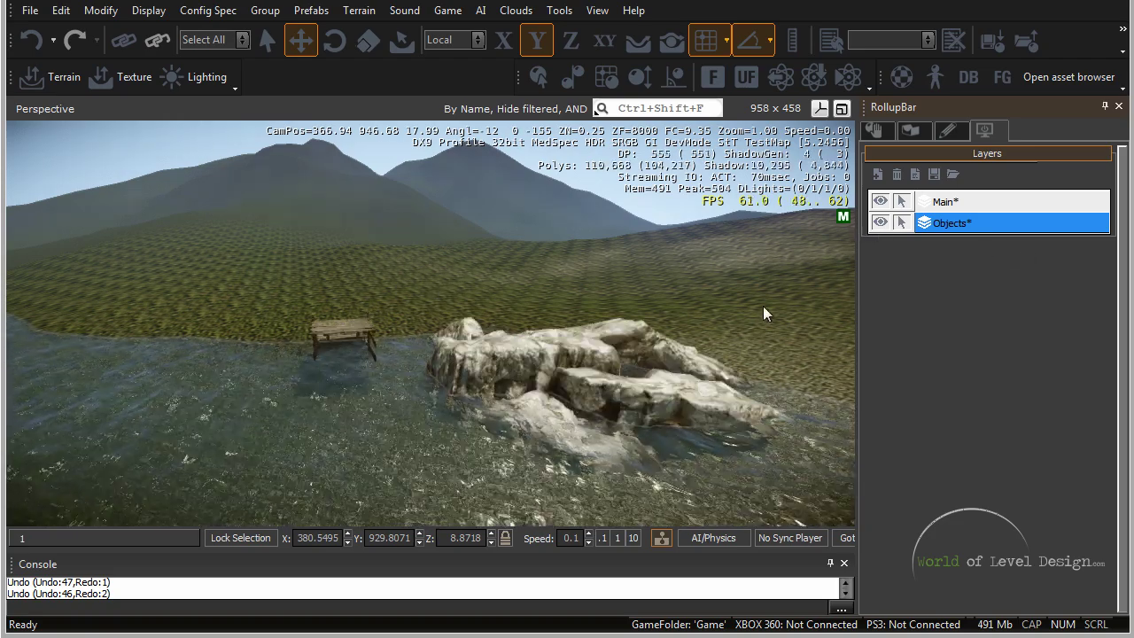
Place a wooden_dock_pole02 brush on the shore beside the wooden dock, at about X 392, Y 923, Z 9
click(911, 130)
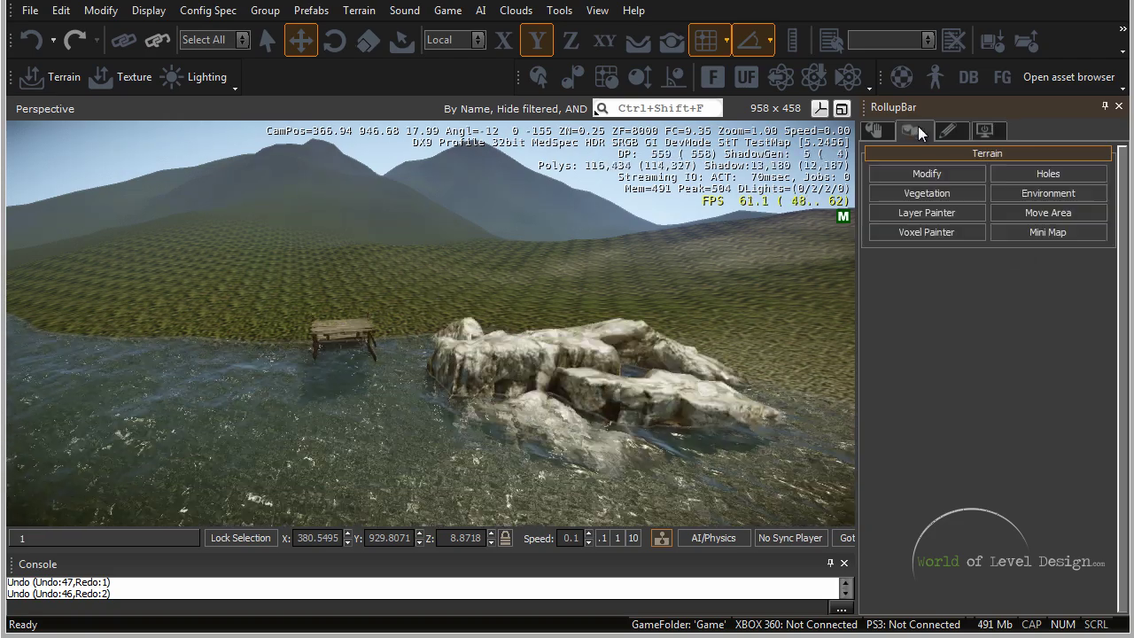
click(880, 131)
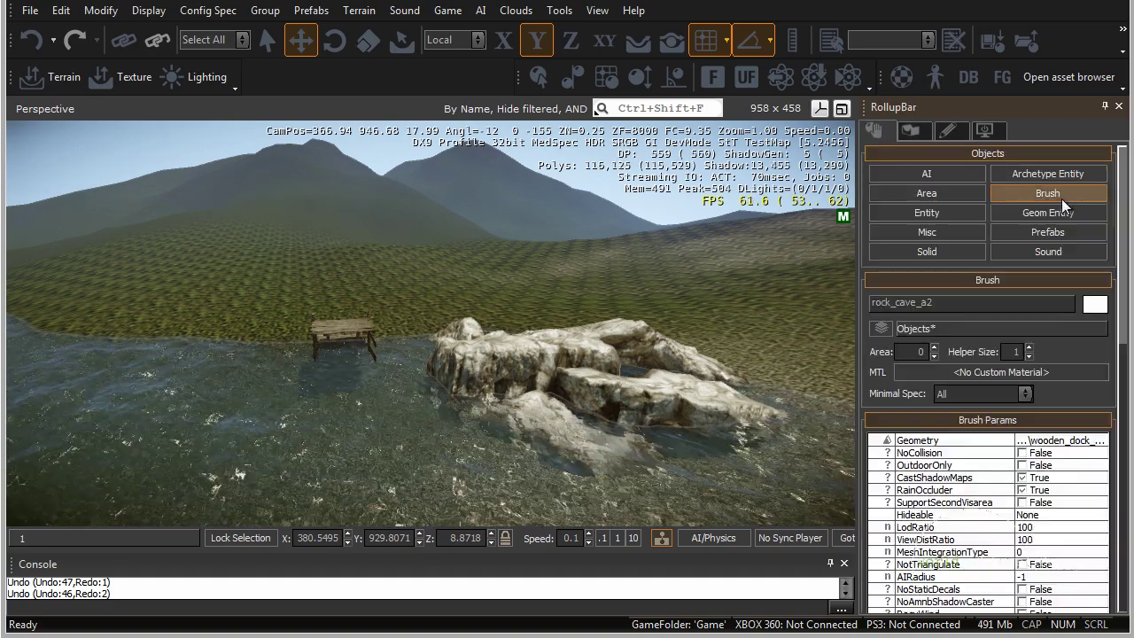
click(1062, 198)
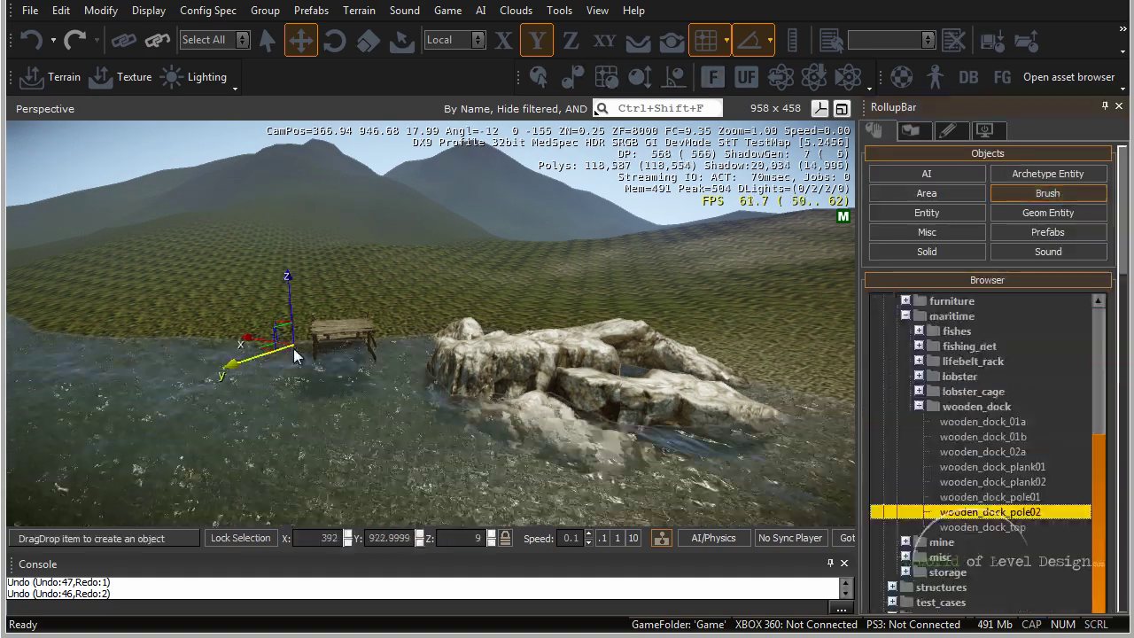
click(293, 348)
key(w)
right_drag(361, 350, 331, 343)
key(a)
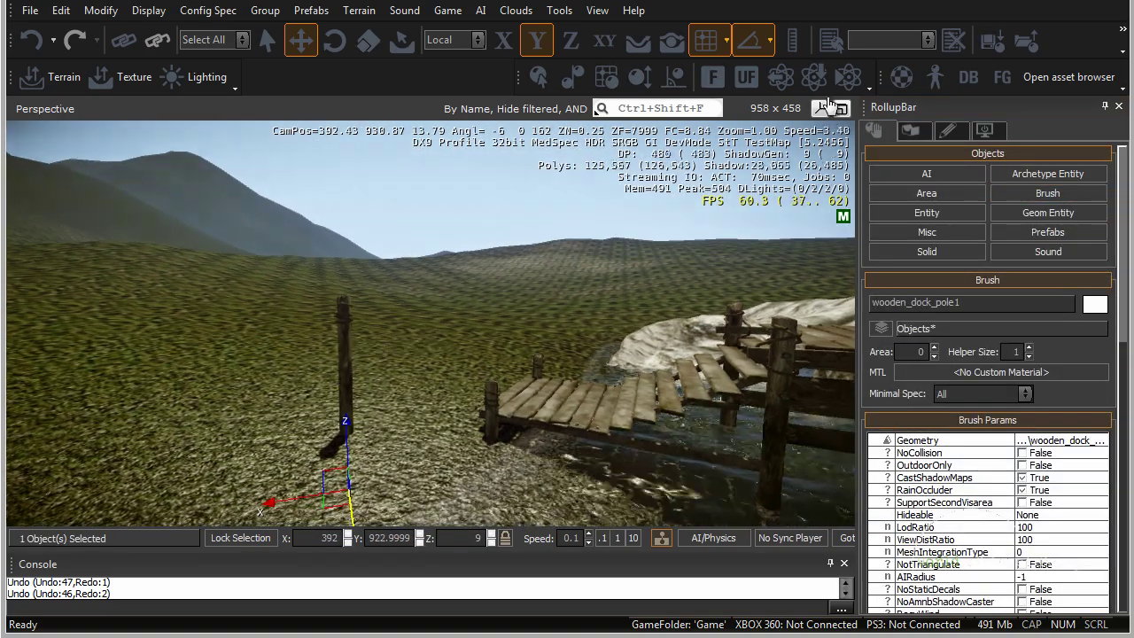
Hide and reshow the Objects layer to check that the new dock pole belongs to it
click(985, 130)
click(881, 222)
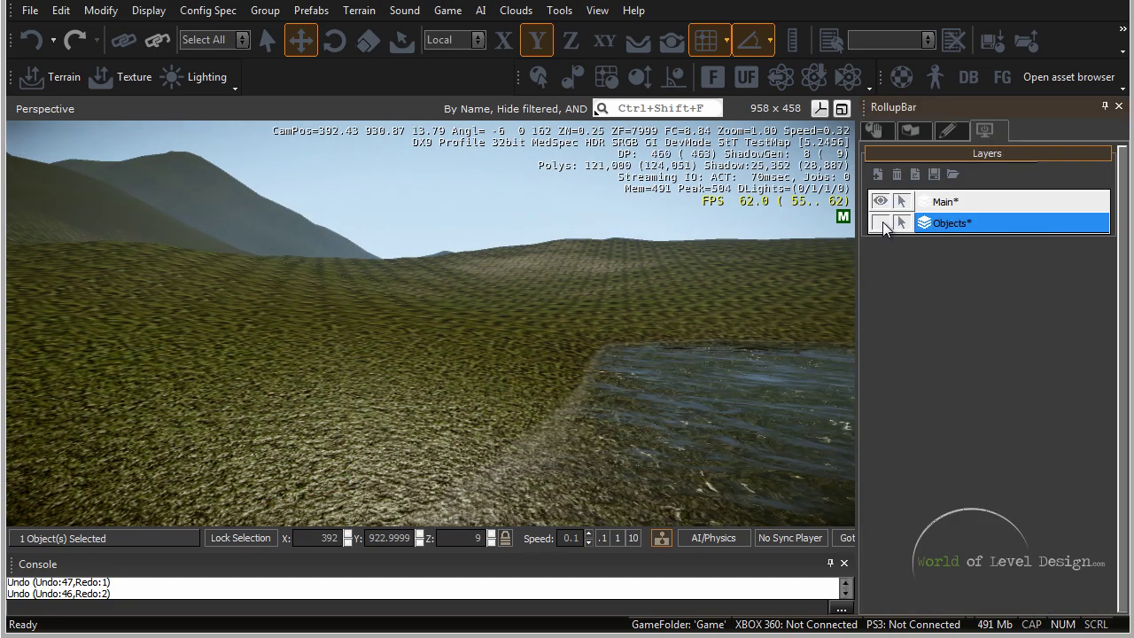
click(881, 223)
Examine the pole, the wooden dock and the rocks along the shoreline from over the water
key(s)
right_drag(654, 284, 663, 288)
key(d)
key(s)
right_drag(406, 280, 405, 283)
key(s)
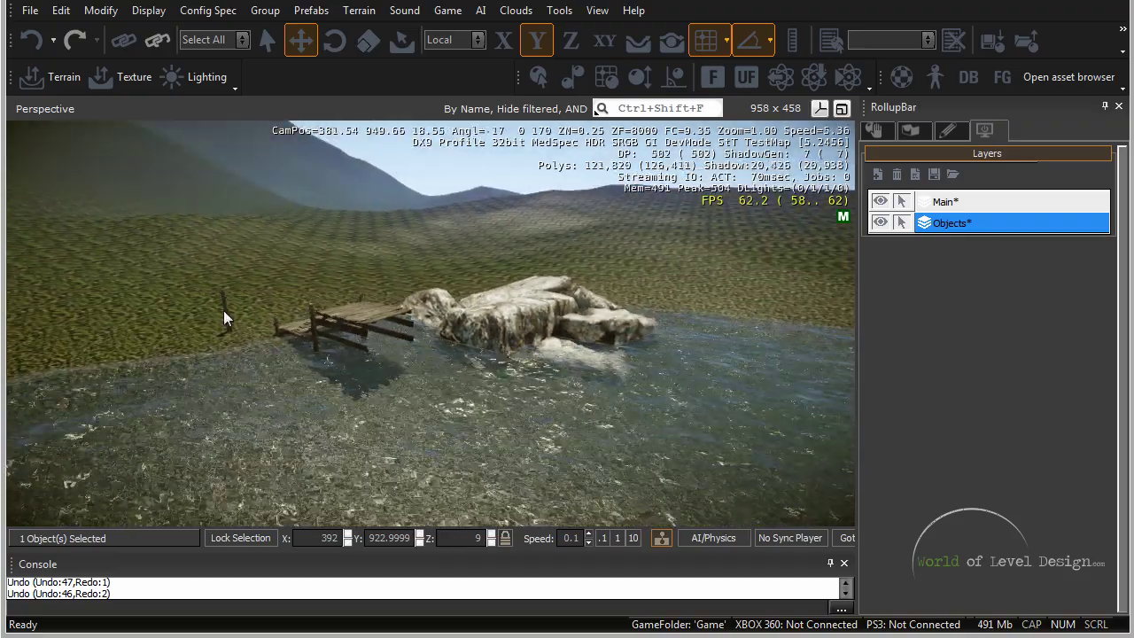
key(w)
right_drag(546, 322, 542, 323)
key(d)
key(s)
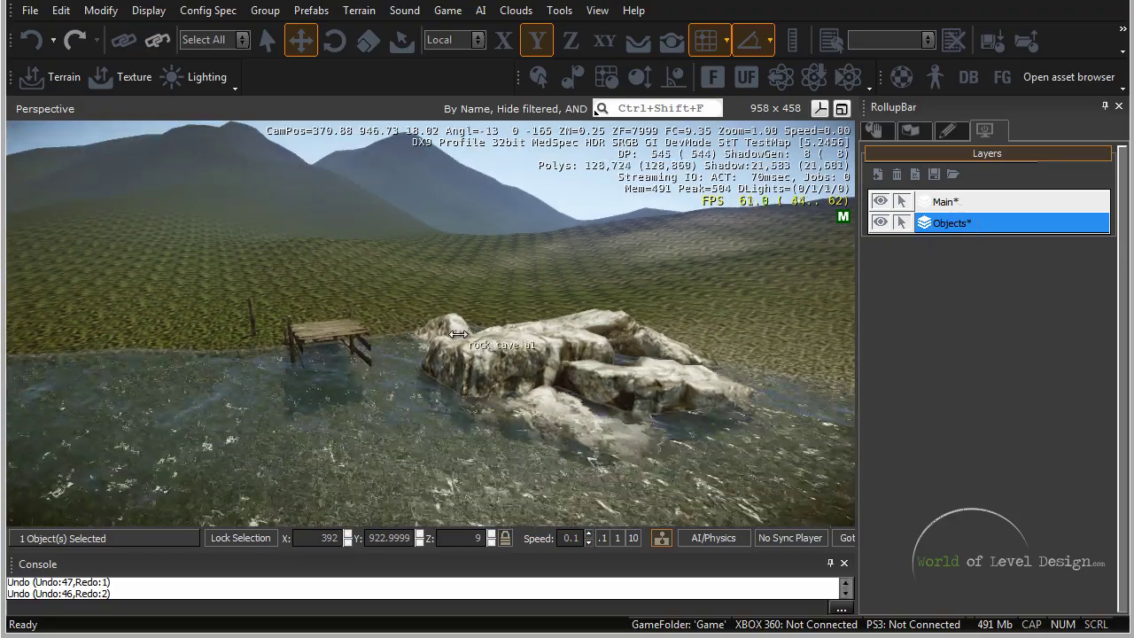
key(s)
key(d)
right_drag(444, 320, 442, 320)
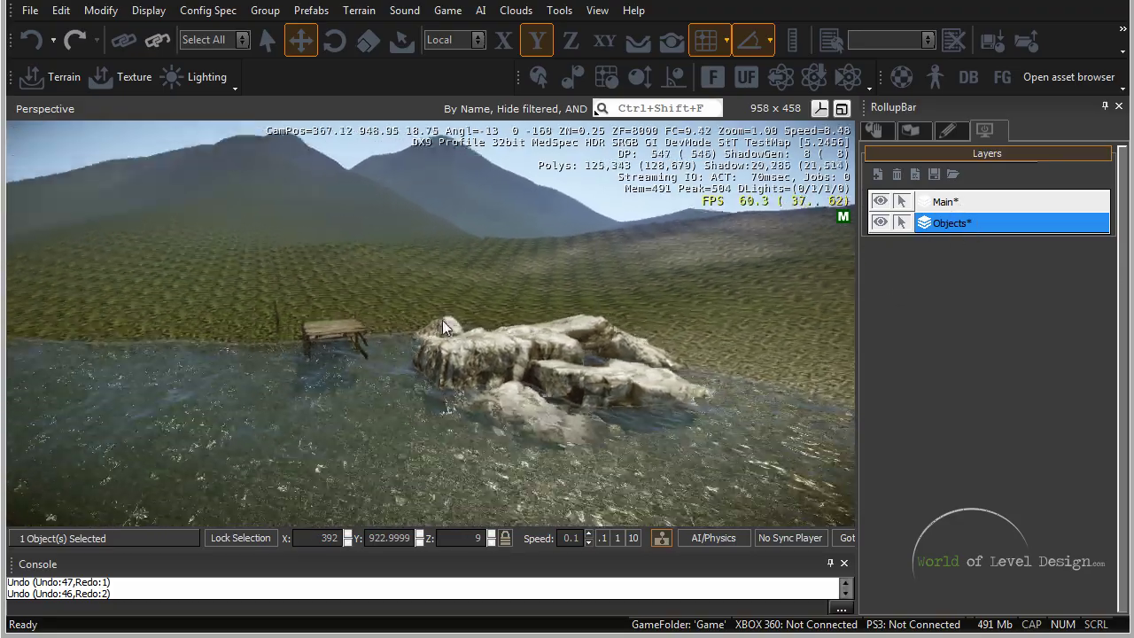
Save the TestMap level with its Main and Objects layers
click(30, 10)
click(73, 72)
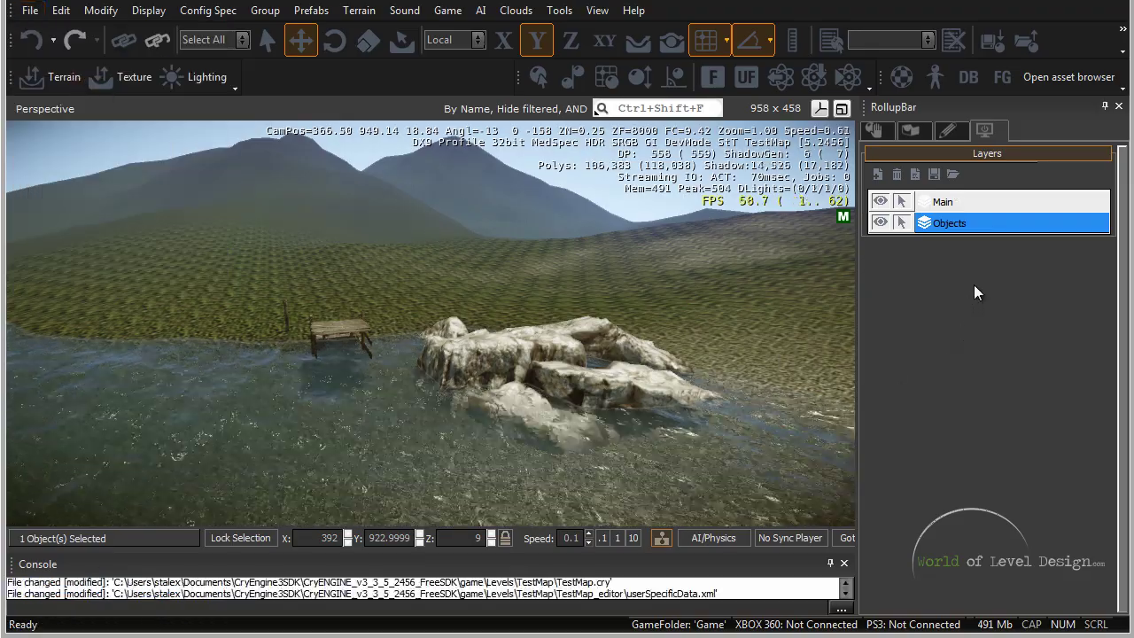